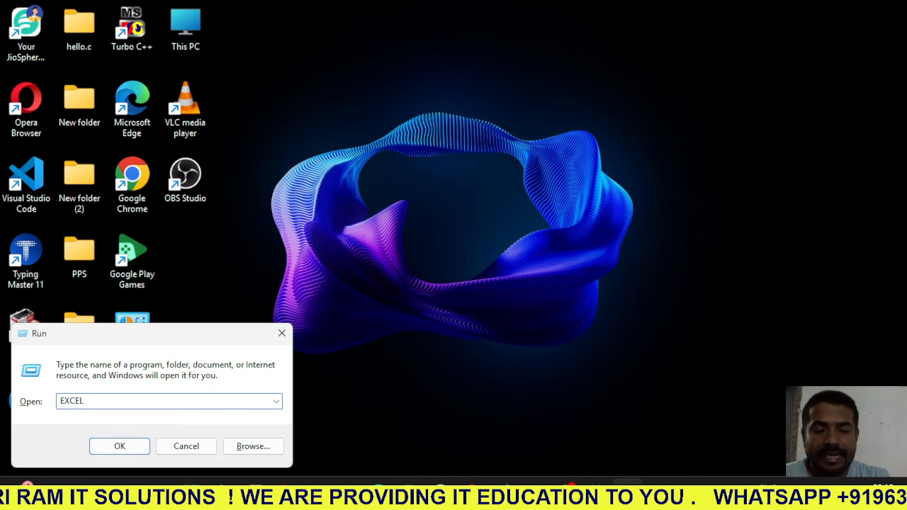
- Launch Excel, browse the available templates, and create a new blank workbook
{"action": "key", "text": "Return"}
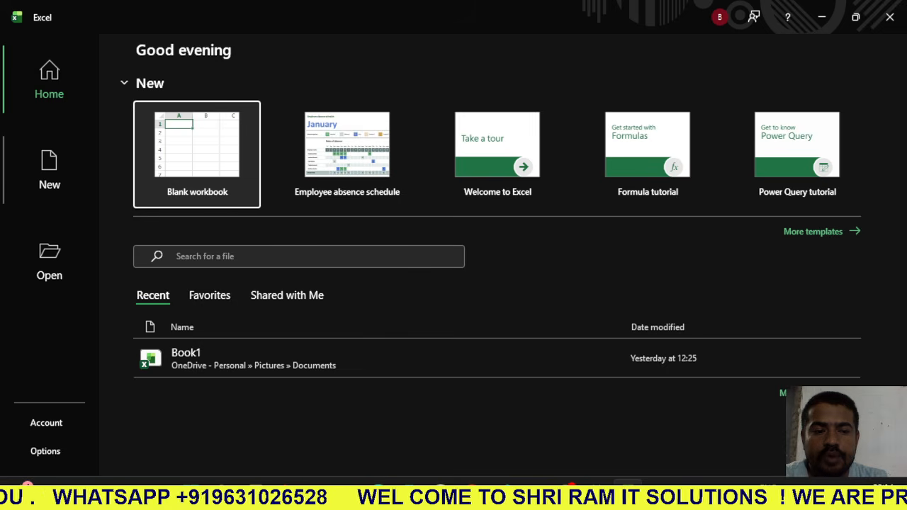
{"action": "left_click", "coordinate": [49, 170]}
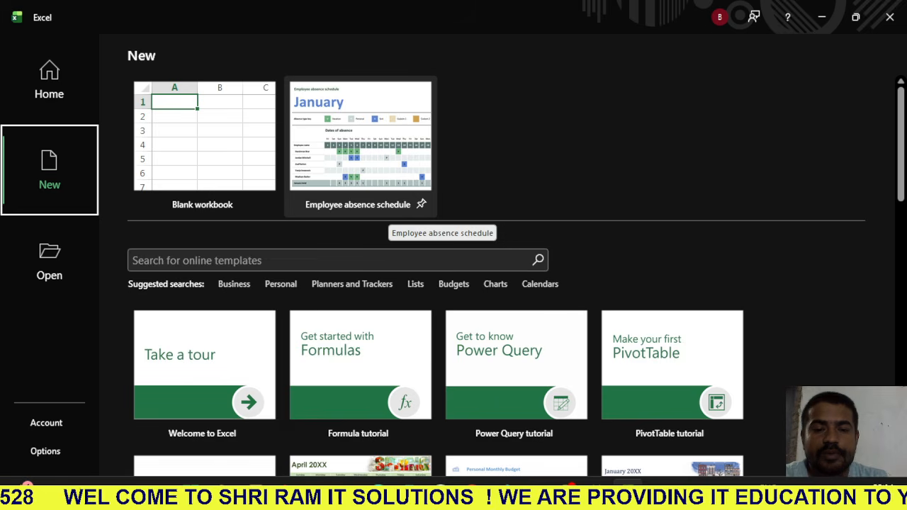
{"action": "scroll", "coordinate": [442, 219], "scroll_direction": "down", "scroll_amount": 1}
{"action": "scroll", "coordinate": [442, 219], "scroll_direction": "down", "scroll_amount": 6}
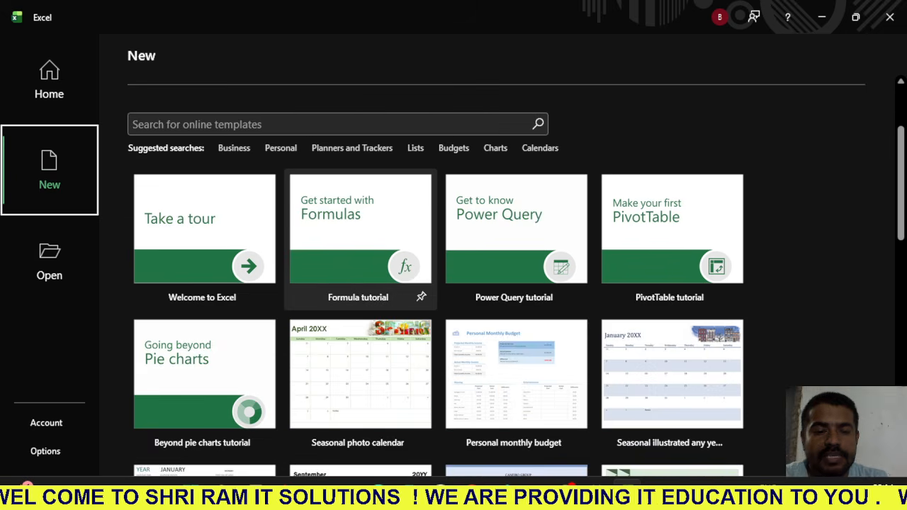
{"action": "scroll", "coordinate": [357, 191], "scroll_direction": "down", "scroll_amount": 15}
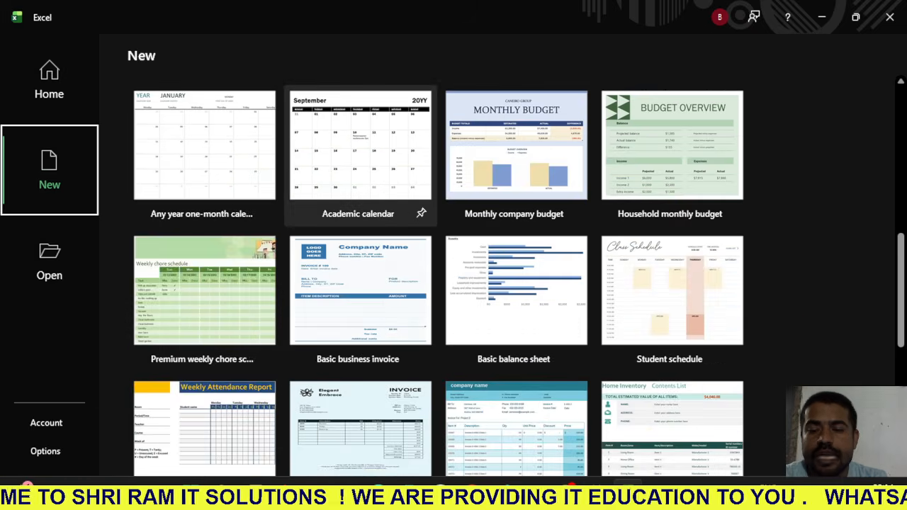
{"action": "scroll", "coordinate": [358, 205], "scroll_direction": "down", "scroll_amount": 1}
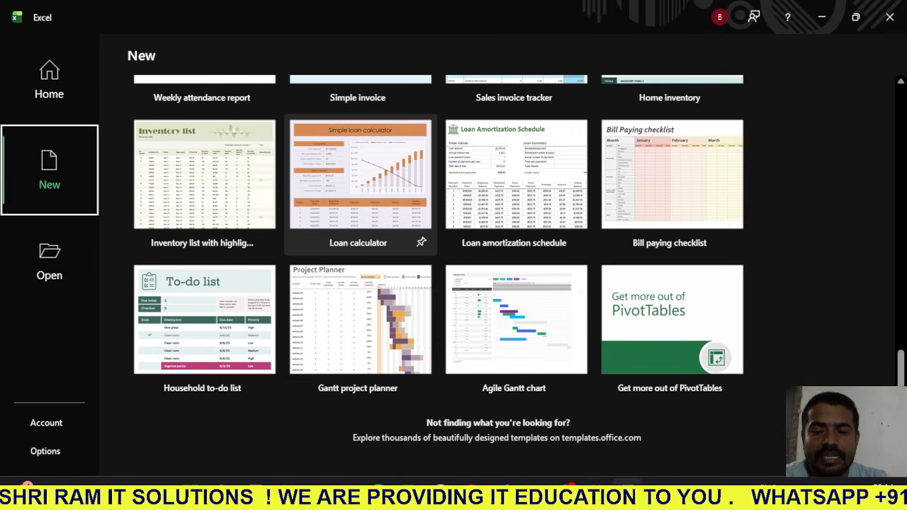
{"action": "scroll", "coordinate": [358, 184], "scroll_direction": "up", "scroll_amount": 17}
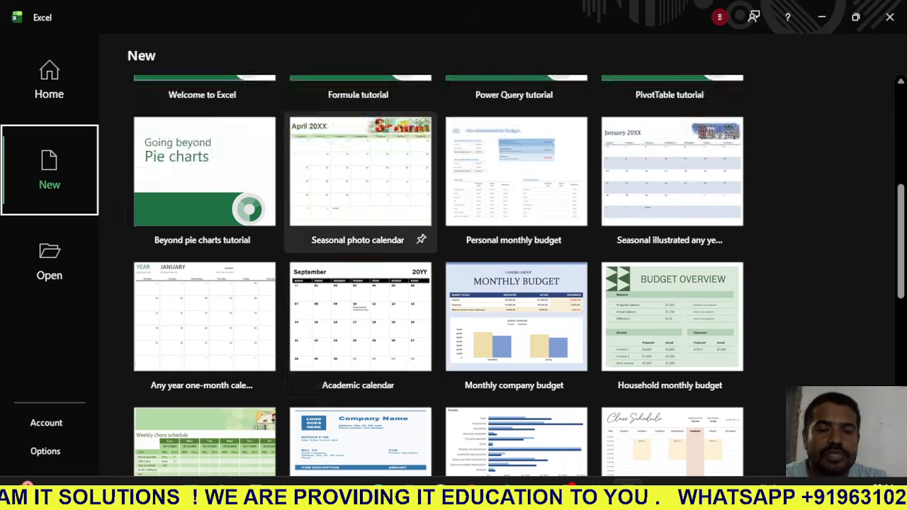
{"action": "scroll", "coordinate": [358, 192], "scroll_direction": "up", "scroll_amount": 10}
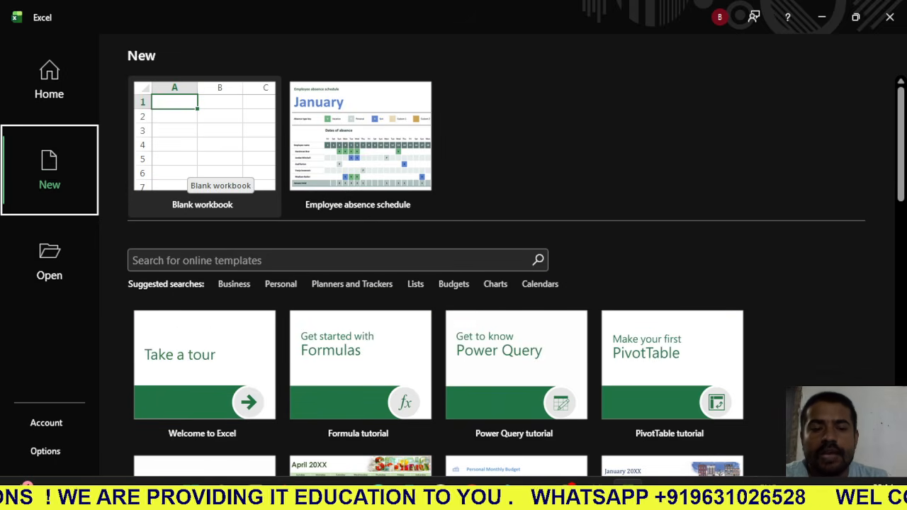
{"action": "left_click", "coordinate": [198, 166]}
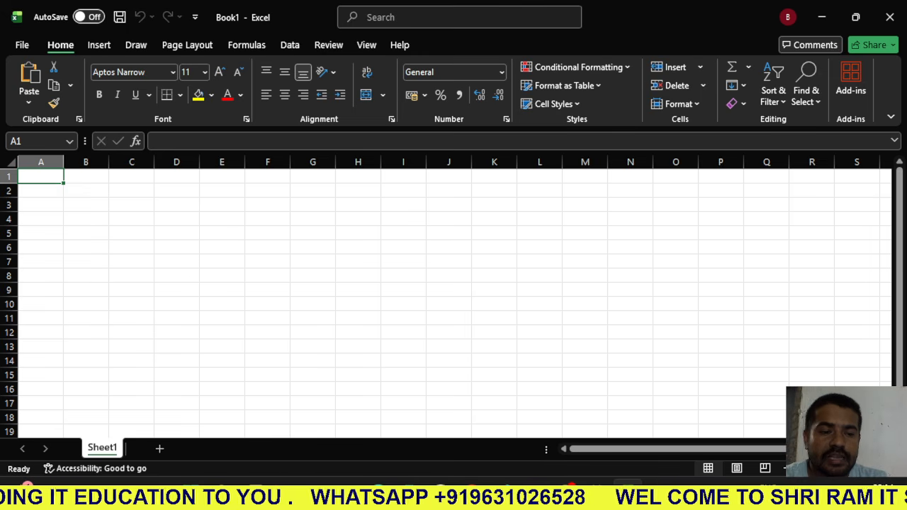
- Select rows 1 through 5 of the blank sheet one at a time to show how whole rows are highlighted
{"action": "left_click", "coordinate": [40, 233]}
{"action": "left_click", "coordinate": [40, 177]}
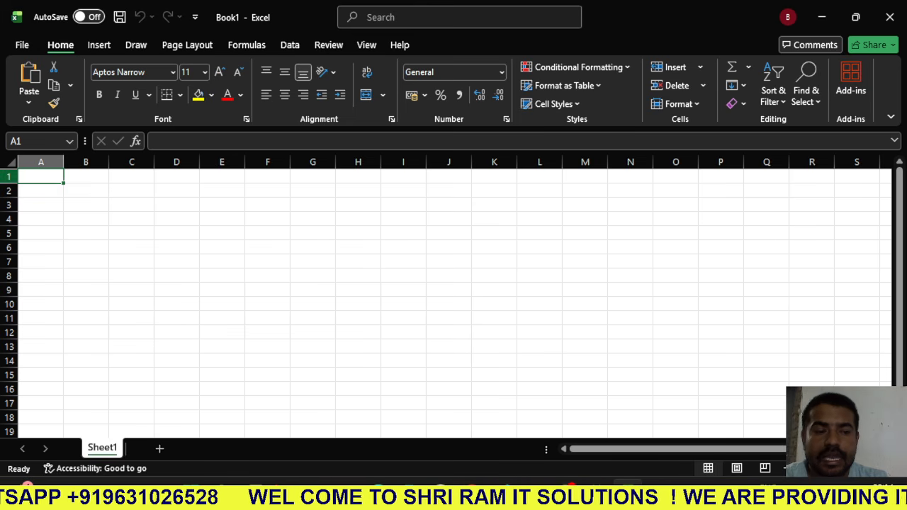
{"action": "left_click", "coordinate": [8, 177]}
{"action": "left_click", "coordinate": [8, 190]}
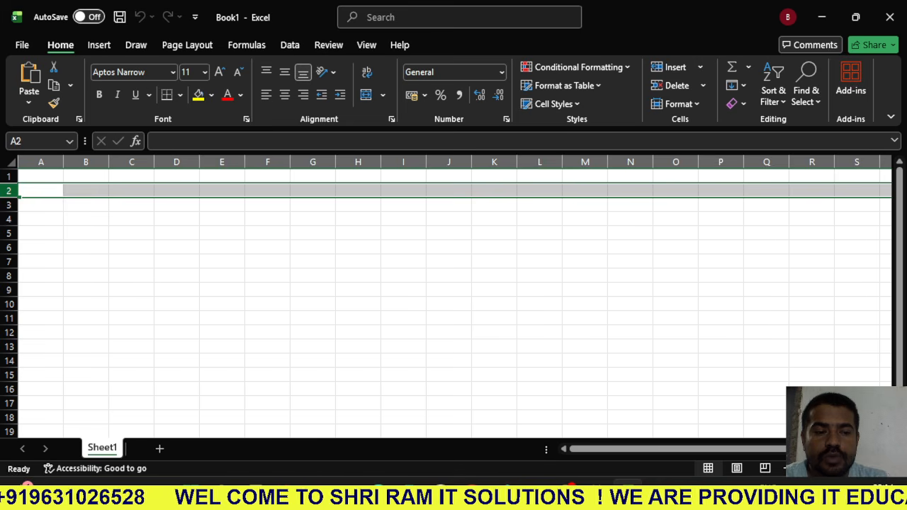
{"action": "left_click", "coordinate": [8, 205]}
{"action": "left_click", "coordinate": [8, 219]}
{"action": "left_click", "coordinate": [9, 233]}
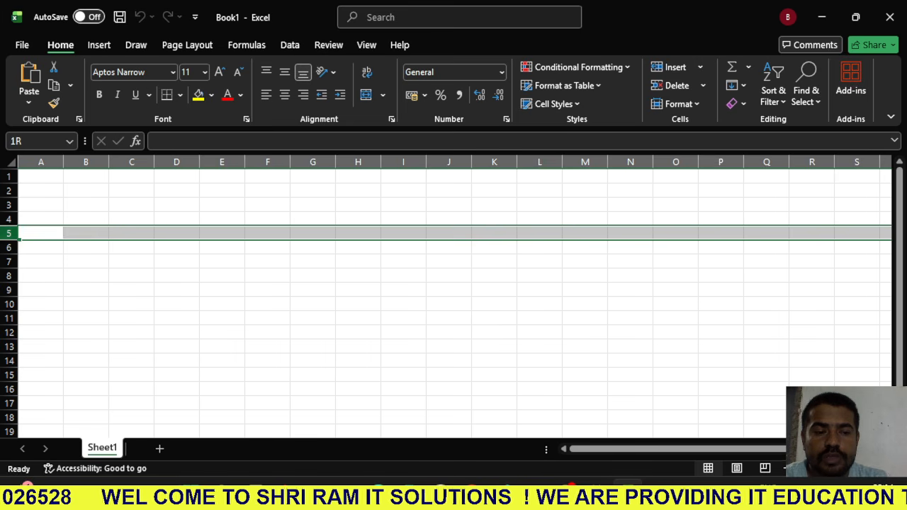
- Select columns A through F one at a time, ending on cell H5 to clear the column selection
{"action": "left_click", "coordinate": [41, 162]}
{"action": "left_click", "coordinate": [86, 162]}
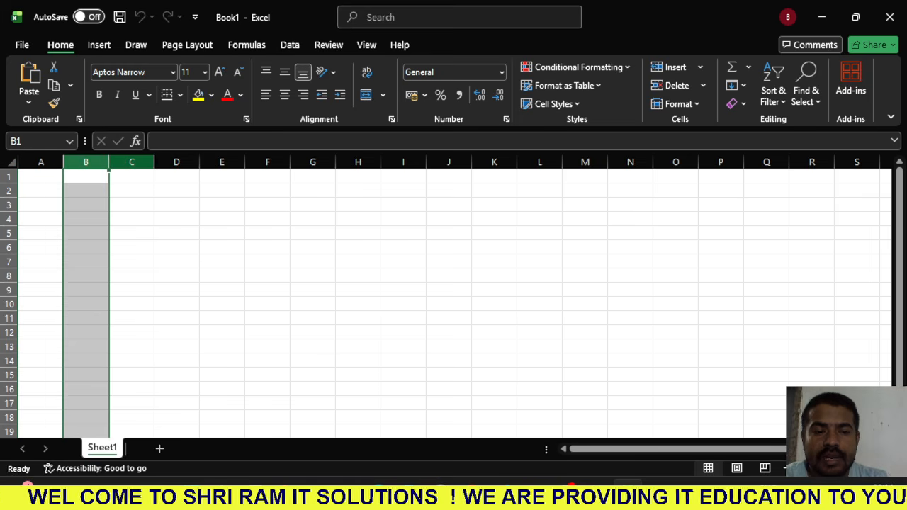
{"action": "left_click", "coordinate": [131, 162]}
{"action": "left_click", "coordinate": [177, 162]}
{"action": "left_click", "coordinate": [222, 162]}
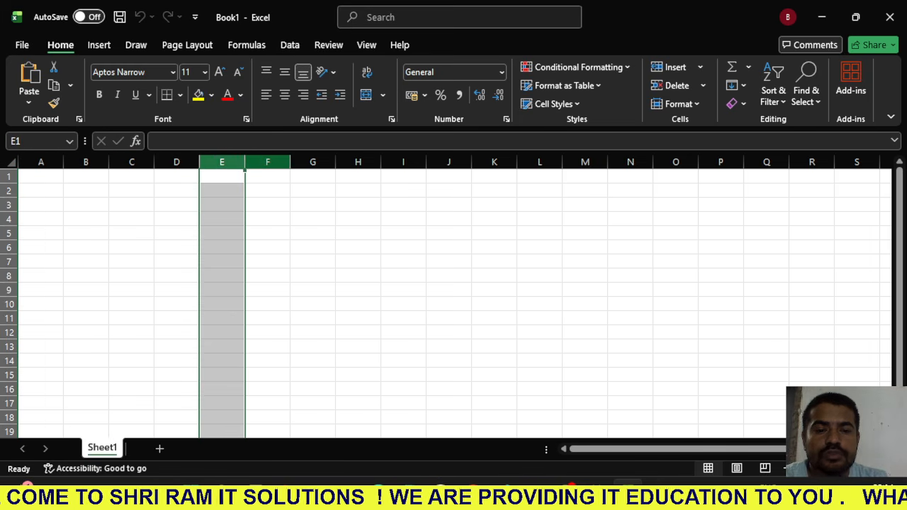
{"action": "left_click", "coordinate": [268, 163]}
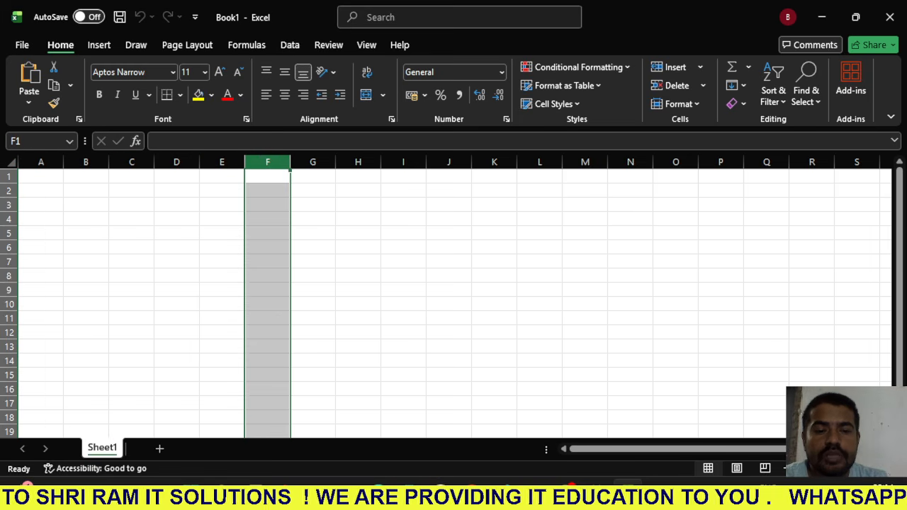
{"action": "left_click", "coordinate": [358, 234]}
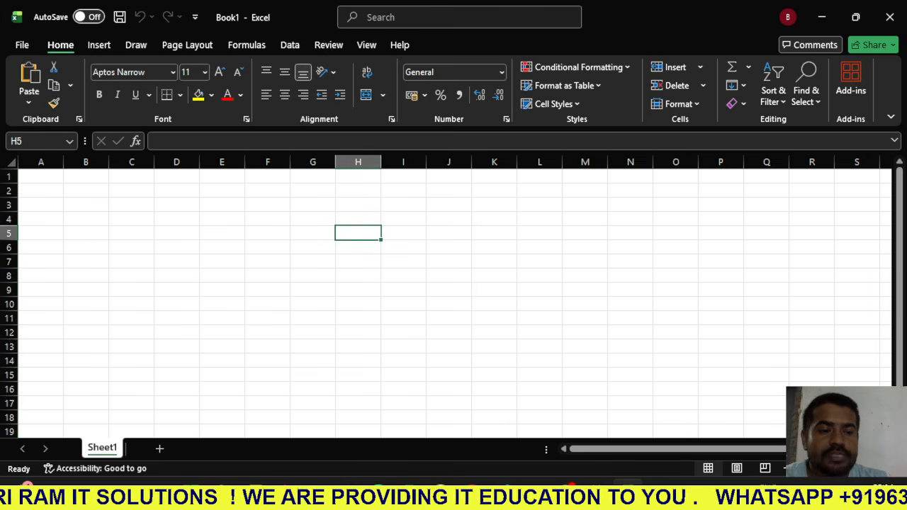
- From cell A1, jump to the sheet's last row and back, and to its last column and back
{"action": "key", "text": "ctrl+Home"}
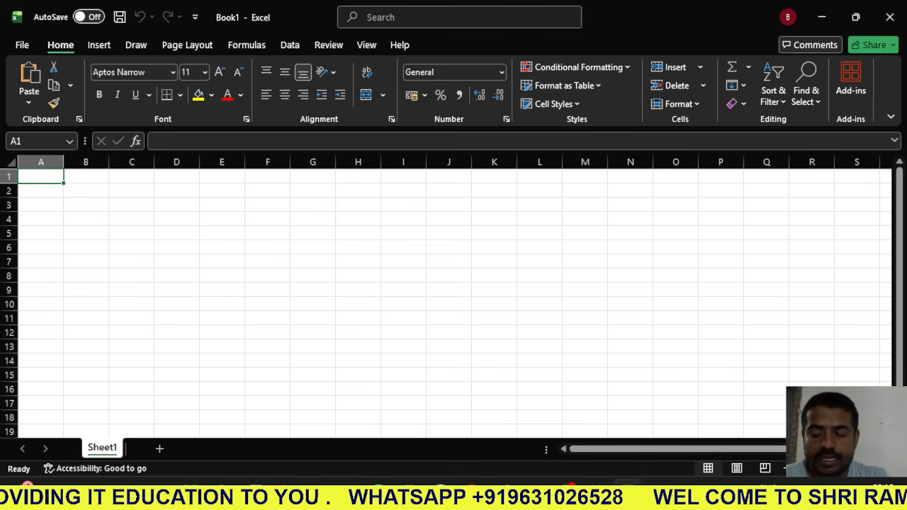
{"action": "key", "text": "ctrl+Down"}
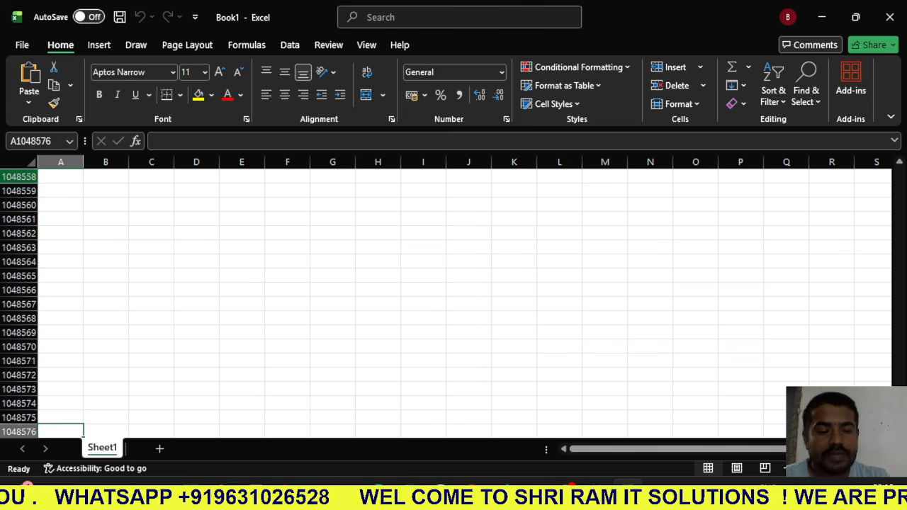
{"action": "key", "text": "ctrl+Up"}
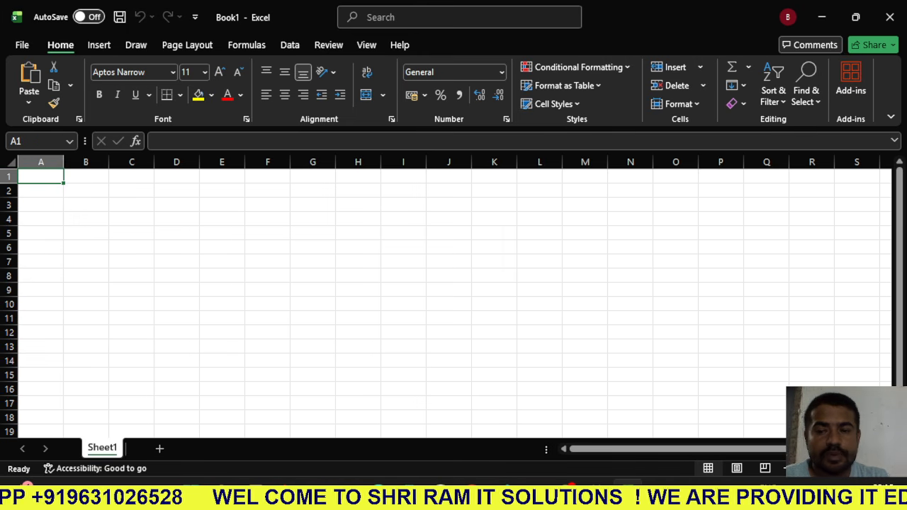
{"action": "key", "text": "ctrl+Right"}
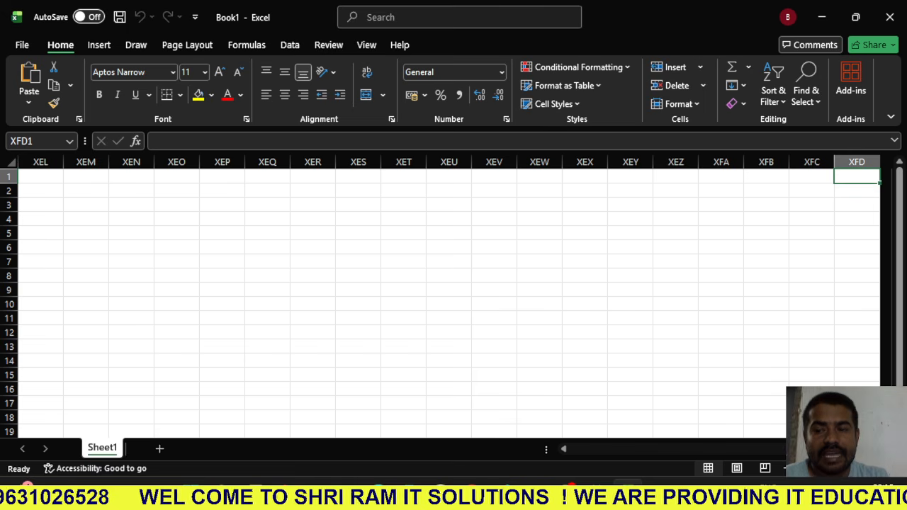
{"action": "key", "text": "ctrl+Left"}
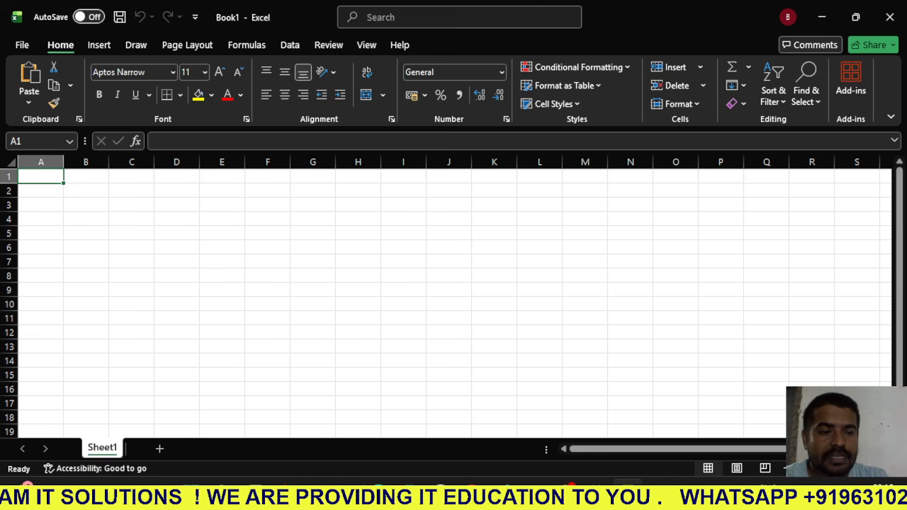
- Examine the workbook's Info page and compare what Save and Save As offer for the unsaved workbook
{"action": "left_click", "coordinate": [22, 45]}
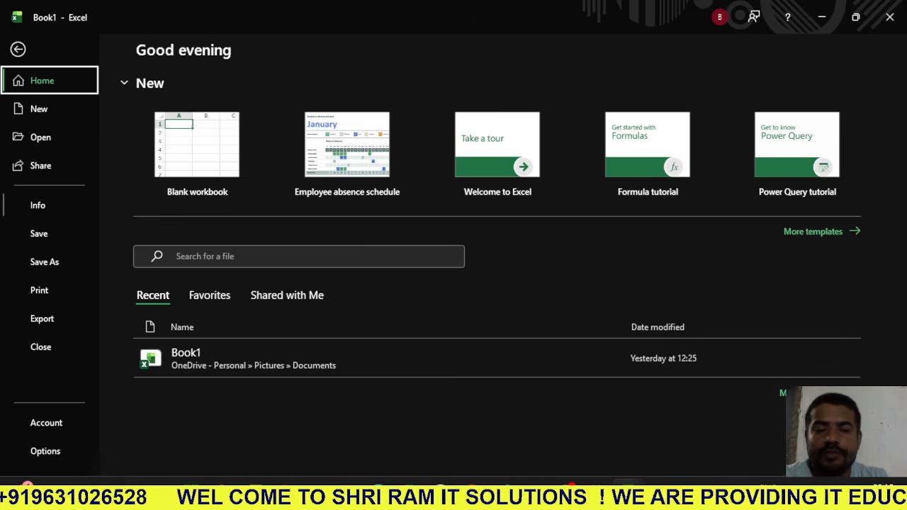
{"action": "left_click", "coordinate": [38, 204]}
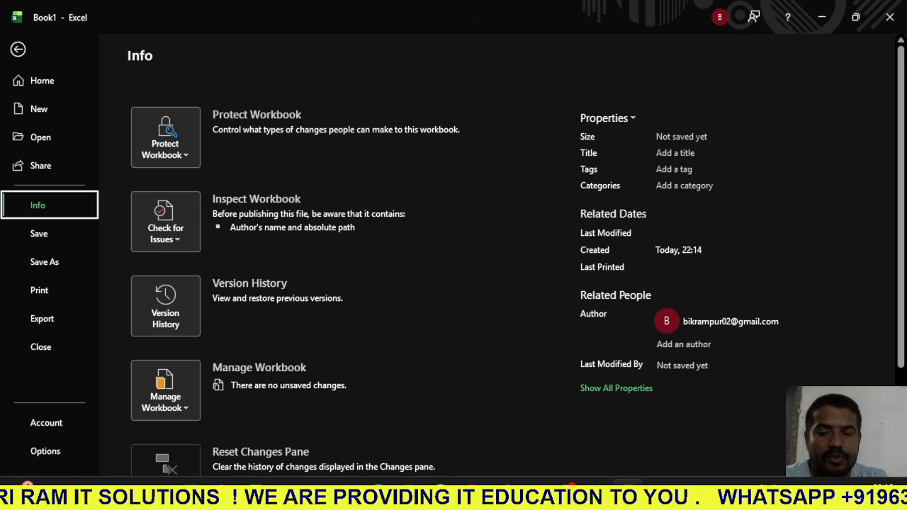
{"action": "left_click", "coordinate": [39, 234]}
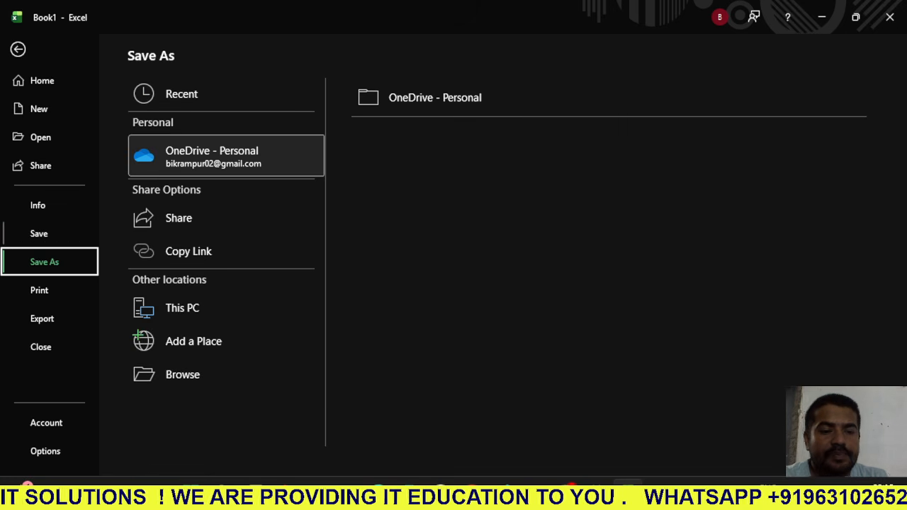
{"action": "left_click", "coordinate": [39, 234]}
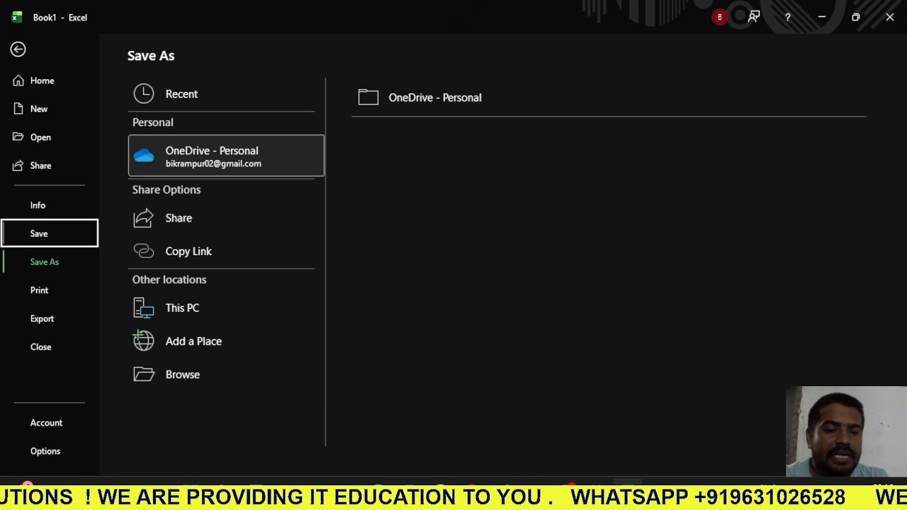
{"action": "left_click", "coordinate": [44, 262]}
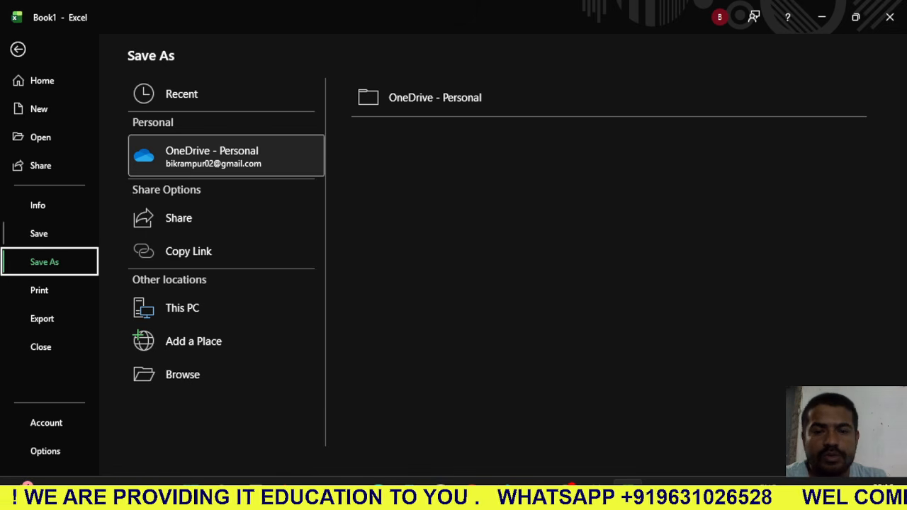
{"action": "left_click", "coordinate": [39, 233]}
{"action": "left_click", "coordinate": [45, 262]}
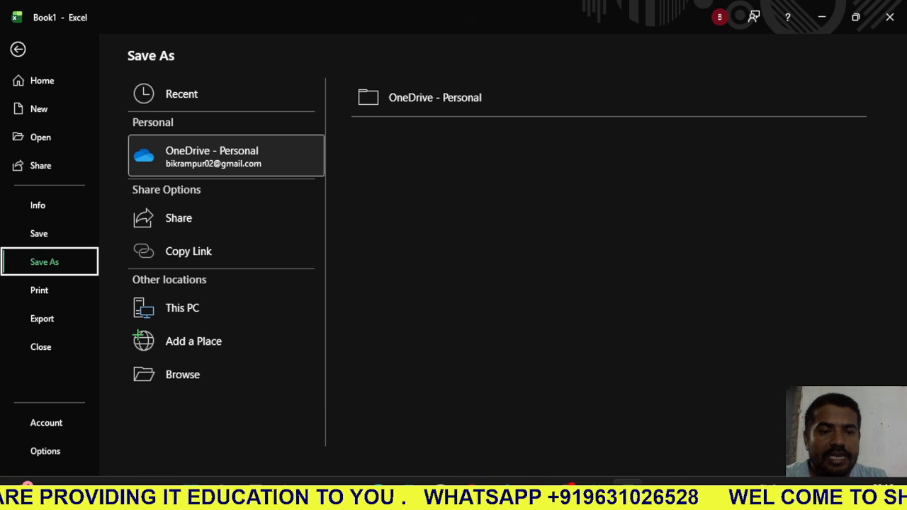
{"action": "left_click", "coordinate": [39, 233]}
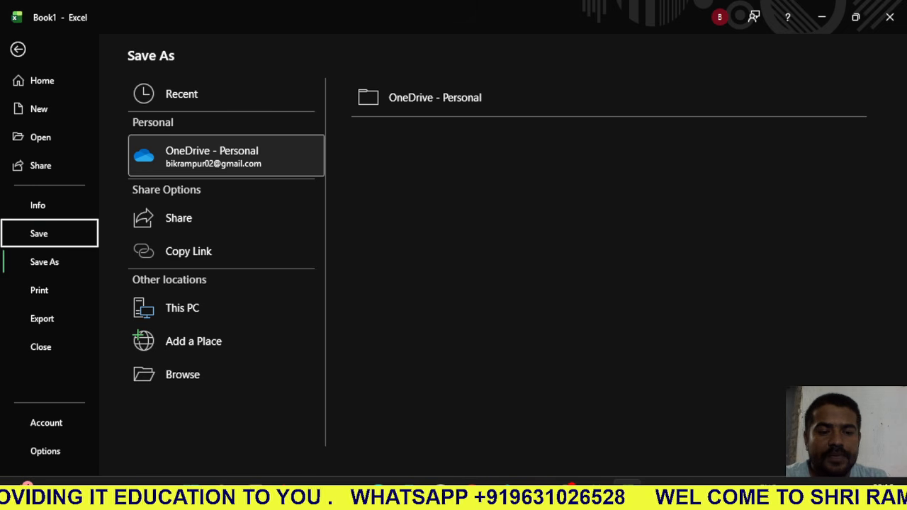
- Choose the Desktop on this PC as the save location and enter a password to open and a password to modify
{"action": "left_click", "coordinate": [182, 308]}
{"action": "left_click", "coordinate": [418, 137]}
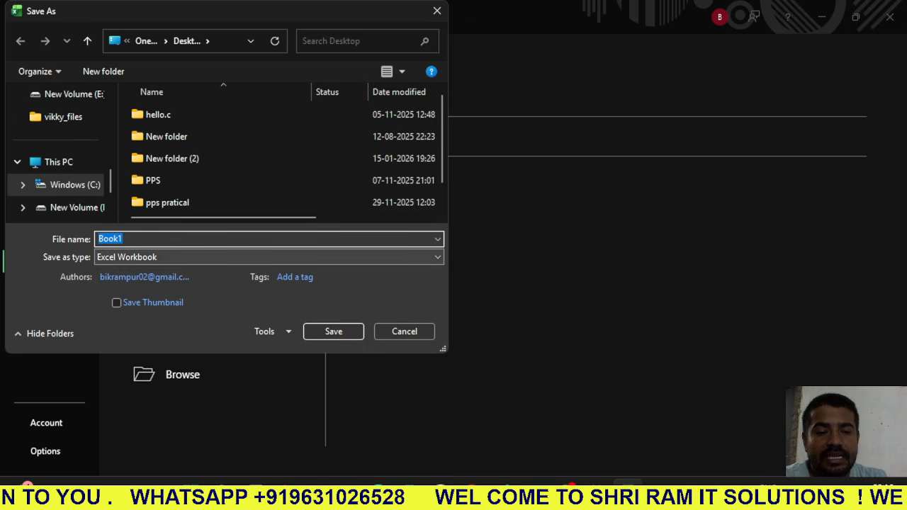
{"action": "left_click", "coordinate": [266, 331]}
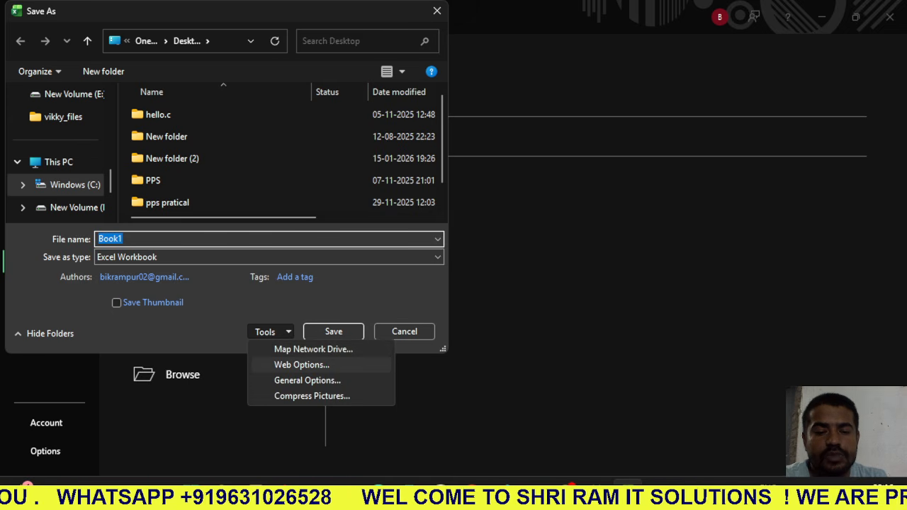
{"action": "left_click", "coordinate": [307, 380]}
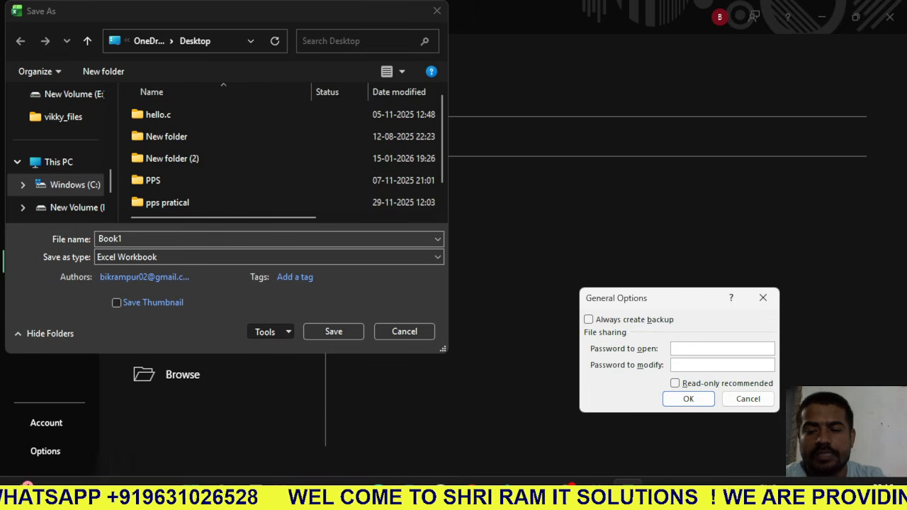
{"action": "type", "text": "1"}
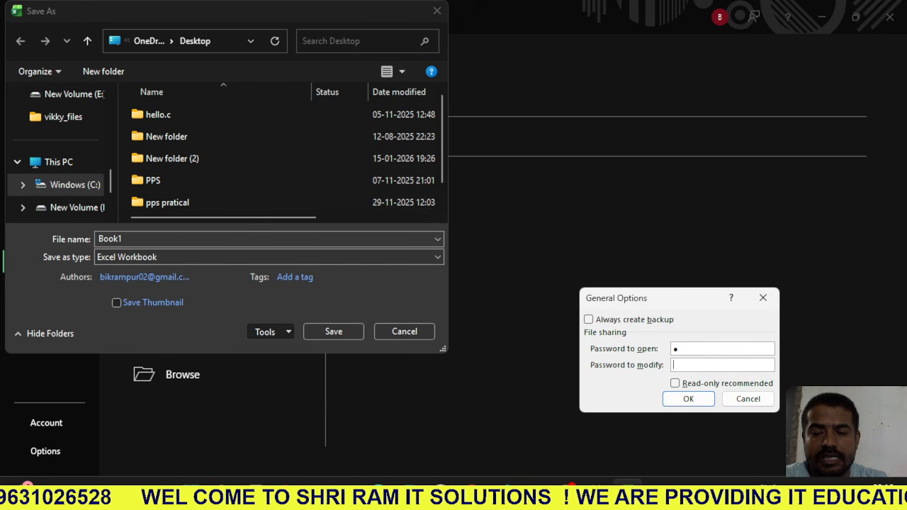
{"action": "type", "text": "1"}
{"action": "key", "text": "Tab"}
{"action": "key", "text": "Tab"}
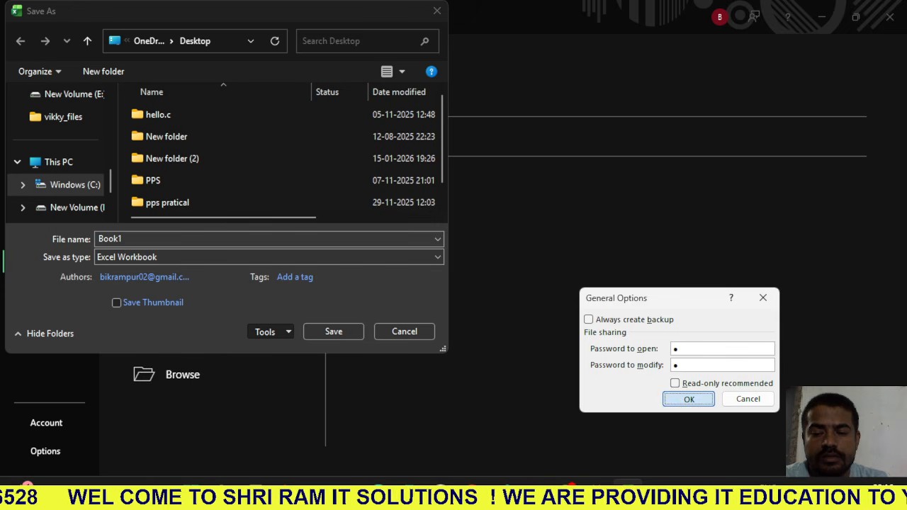
- Reenter the open and modify passwords to confirm them, and save the file as Book1 in Excel Workbook format
{"action": "key", "text": "Return"}
{"action": "type", "text": "1"}
{"action": "key", "text": "Return"}
{"action": "type", "text": "1"}
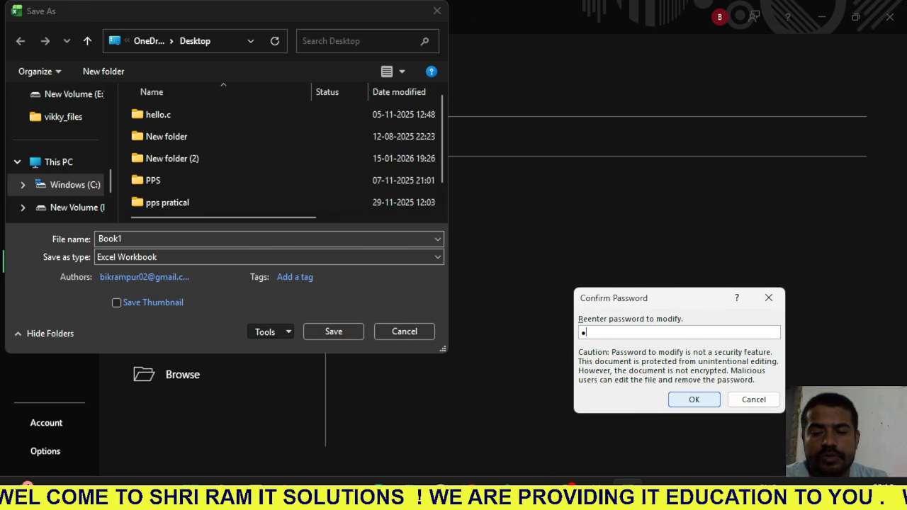
{"action": "key", "text": "Return"}
{"action": "key", "text": "Return"}
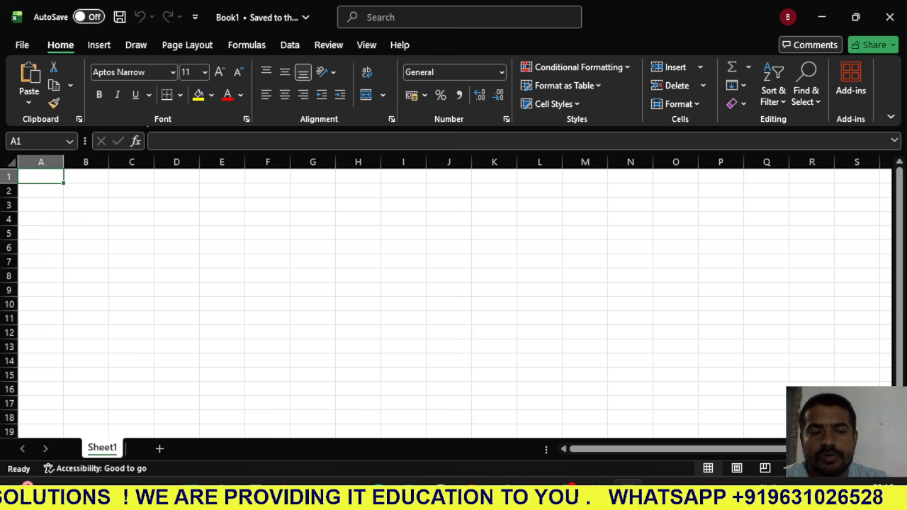
{"action": "left_click", "coordinate": [85, 218]}
{"action": "left_click", "coordinate": [40, 176]}
{"action": "left_click", "coordinate": [131, 261]}
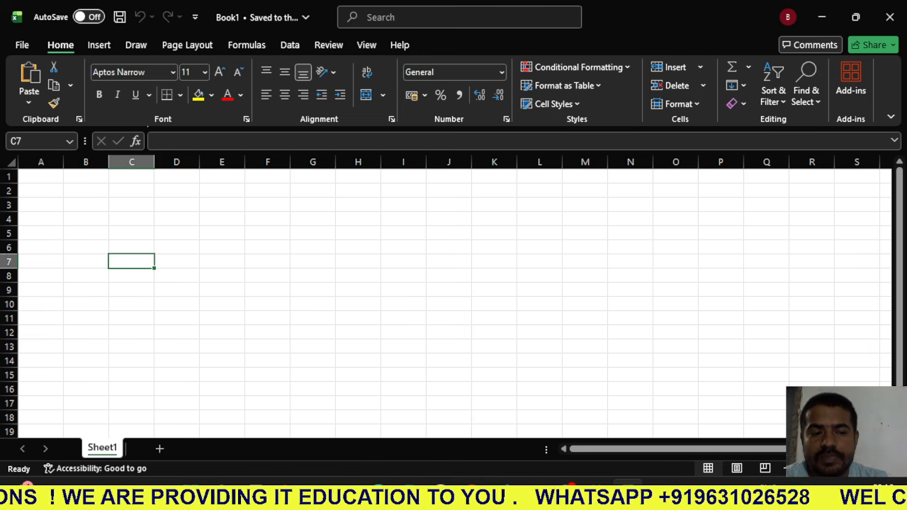
- Enter 2 and 4 in cells A1 and A2 and extend the series down to 20 in A10
{"action": "left_click", "coordinate": [41, 191]}
{"action": "left_click", "coordinate": [40, 177]}
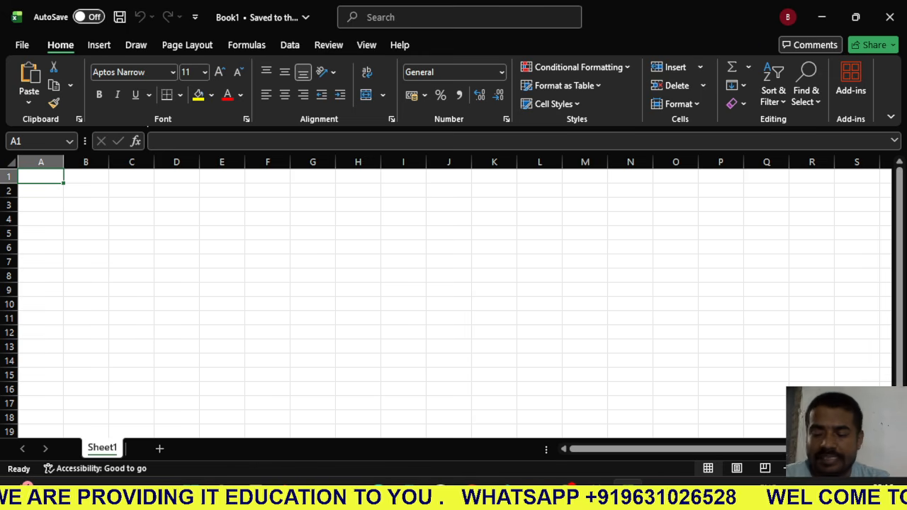
{"action": "type", "text": "2"}
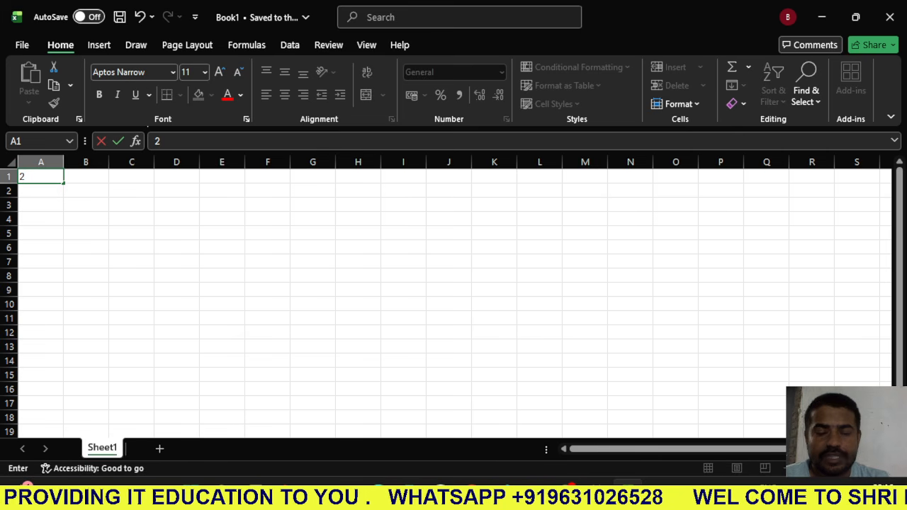
{"action": "key", "text": "Return"}
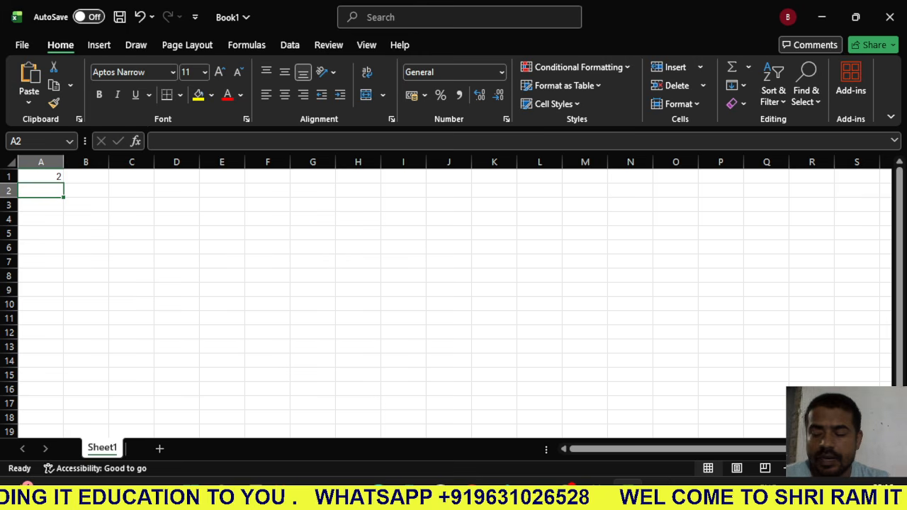
{"action": "type", "text": "4"}
{"action": "key", "text": "Return"}
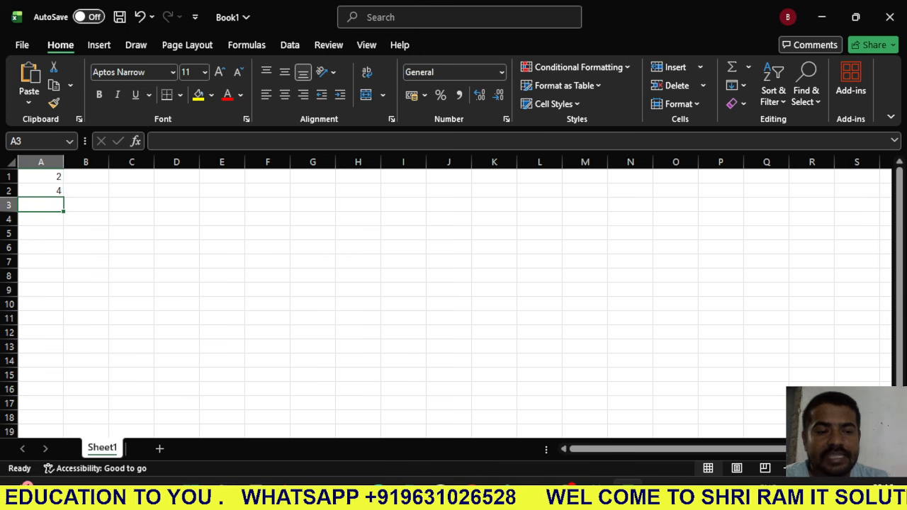
{"action": "left_click_drag", "start_coordinate": [40, 177], "coordinate": [40, 190]}
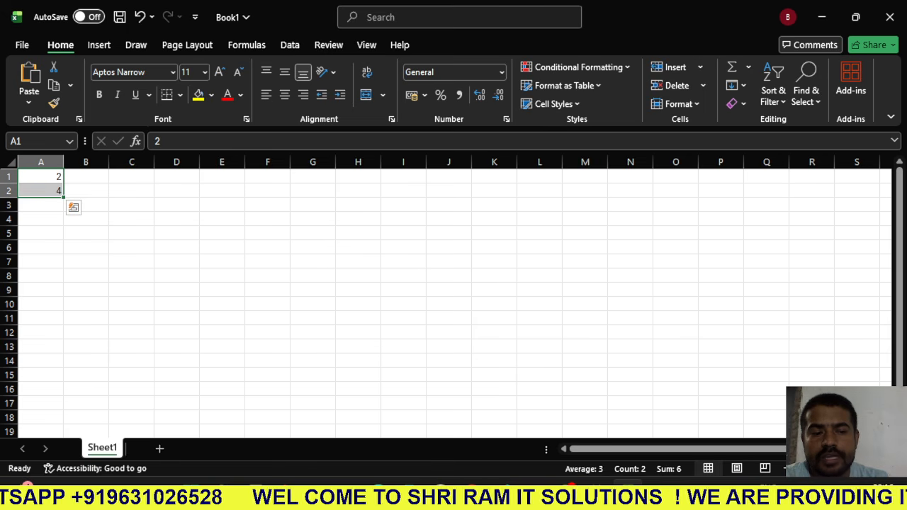
{"action": "left_click_drag", "start_coordinate": [63, 197], "coordinate": [64, 306]}
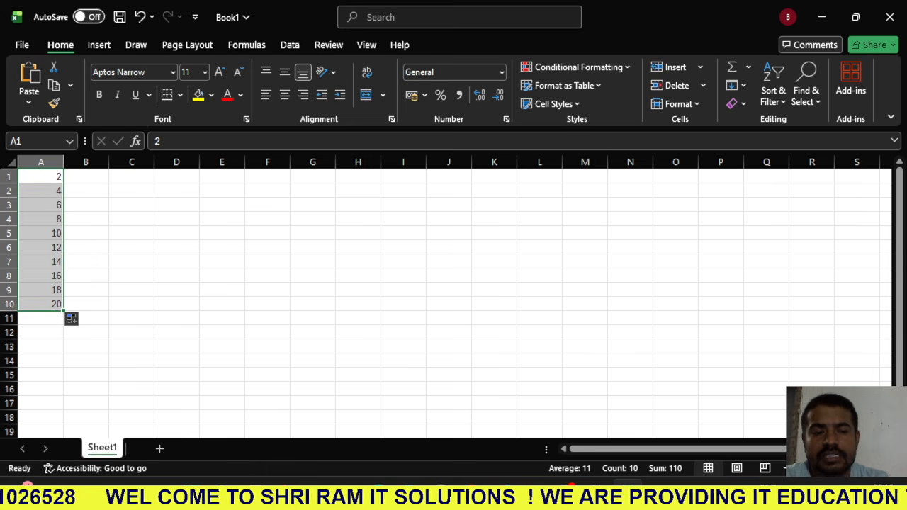
- Enter 24 and 48 in cells F1 and F2 and extend the series down to 240 in F10
{"action": "left_click", "coordinate": [267, 261]}
{"action": "left_click", "coordinate": [267, 176]}
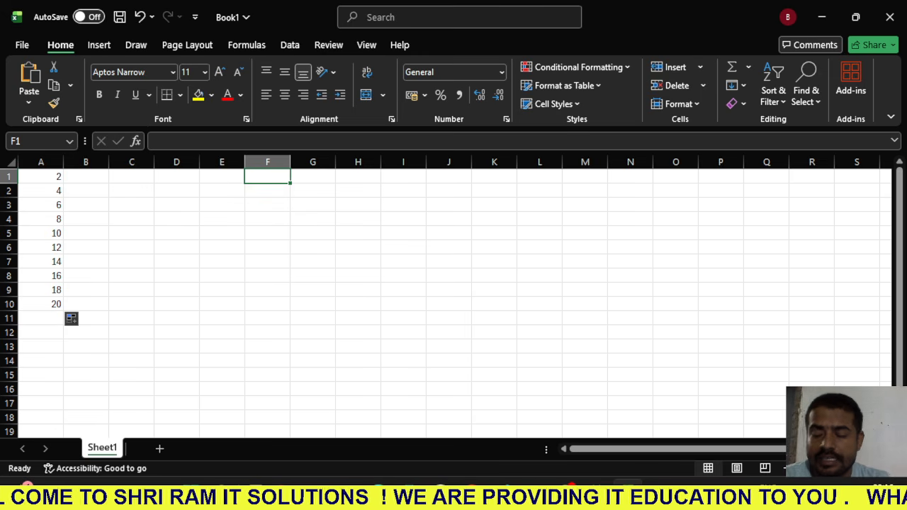
{"action": "type", "text": "24"}
{"action": "key", "text": "Return"}
{"action": "type", "text": "48"}
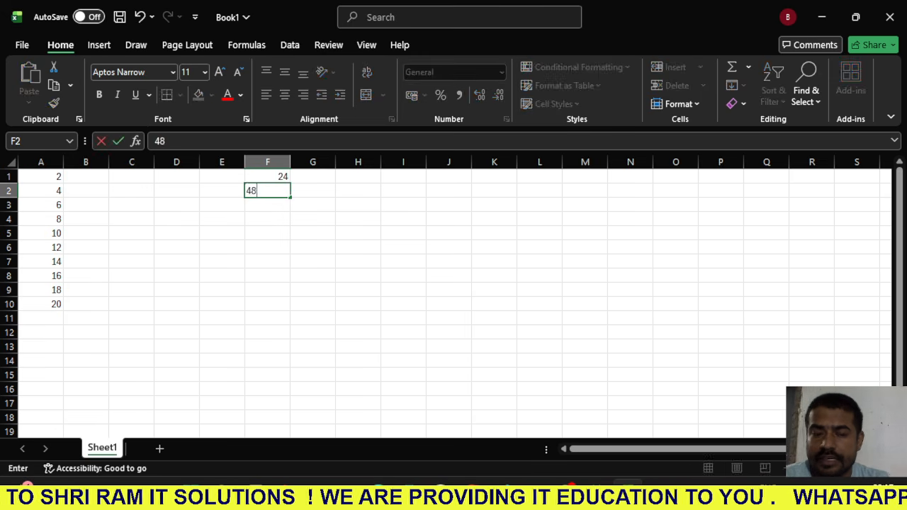
{"action": "key", "text": "Return"}
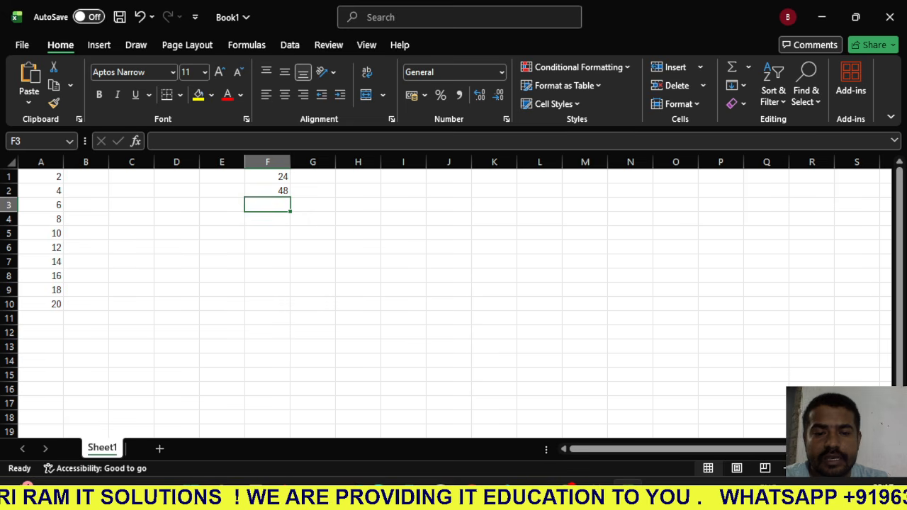
{"action": "left_click_drag", "start_coordinate": [267, 176], "coordinate": [291, 306]}
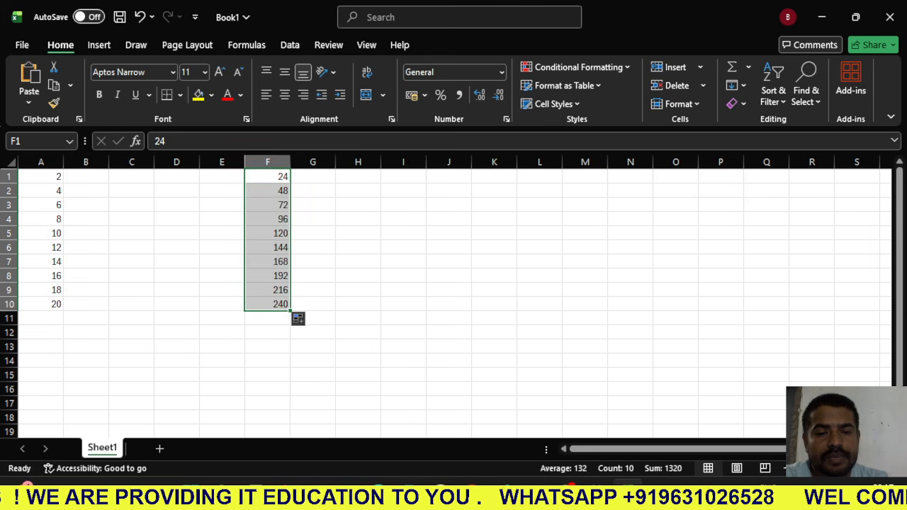
- Enter 48 and 96 in cells I1 and I2 and extend the series down to 480 in I10
{"action": "left_click", "coordinate": [403, 191]}
{"action": "left_click", "coordinate": [403, 177]}
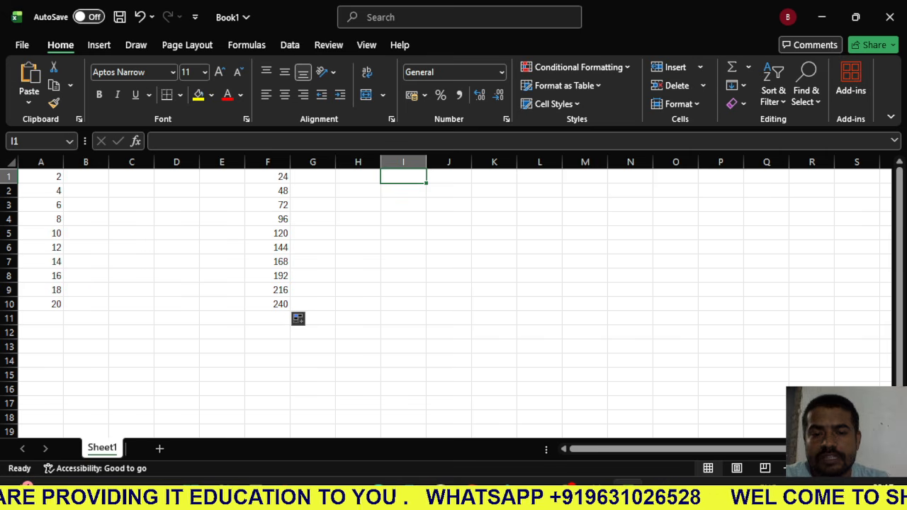
{"action": "type", "text": "48"}
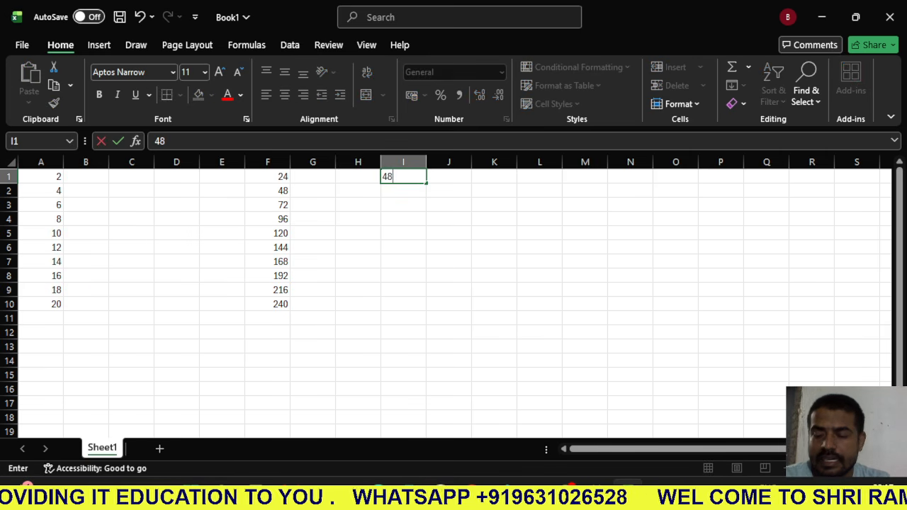
{"action": "key", "text": "Return"}
{"action": "type", "text": "96"}
{"action": "key", "text": "Return"}
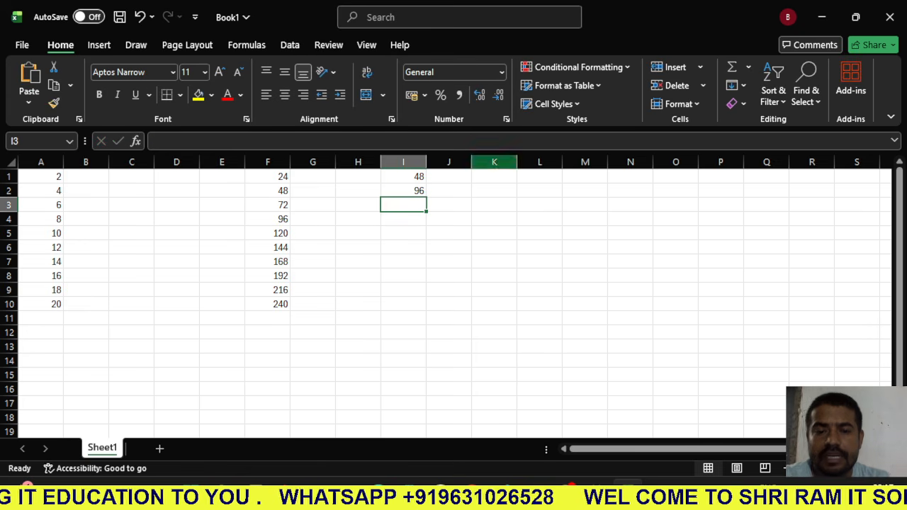
{"action": "left_click_drag", "start_coordinate": [403, 178], "coordinate": [431, 311]}
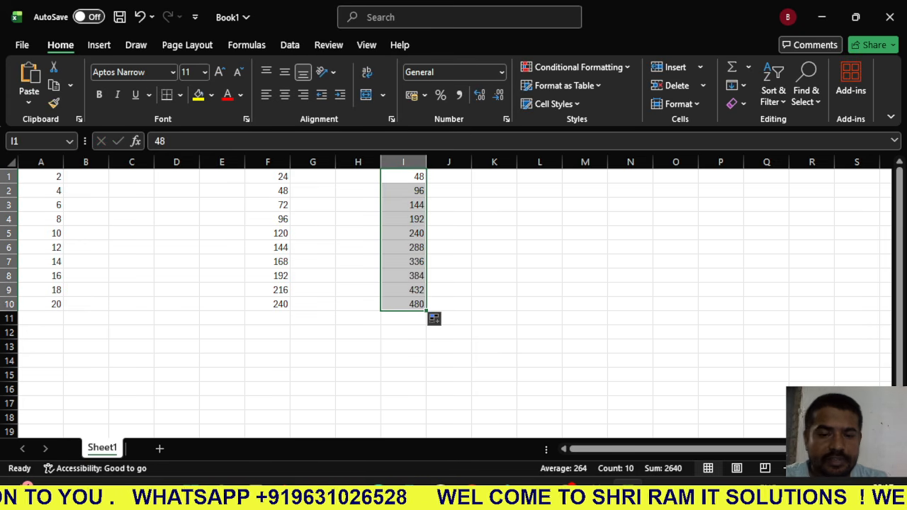
- Clear the contents of the entire Sheet1 worksheet
{"action": "scroll", "coordinate": [431, 312], "scroll_direction": "up", "scroll_amount": 2}
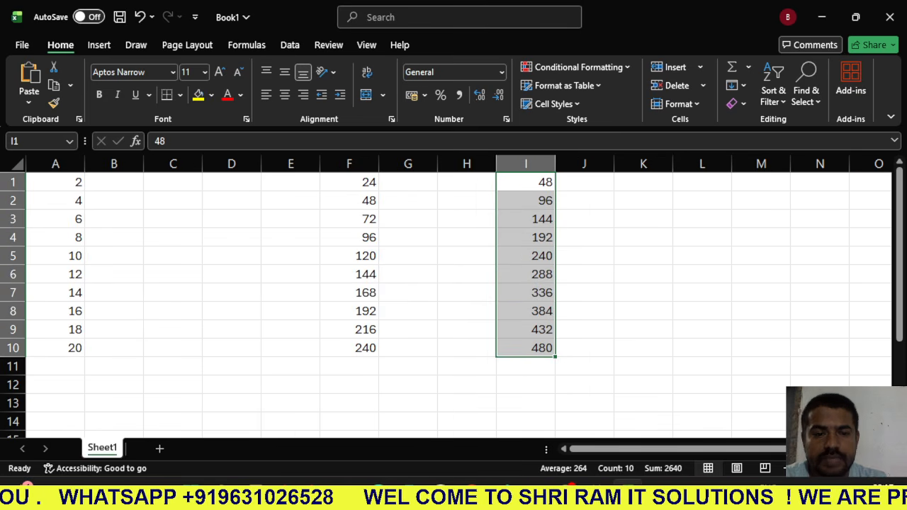
{"action": "scroll", "coordinate": [446, 296], "scroll_direction": "up", "scroll_amount": 1}
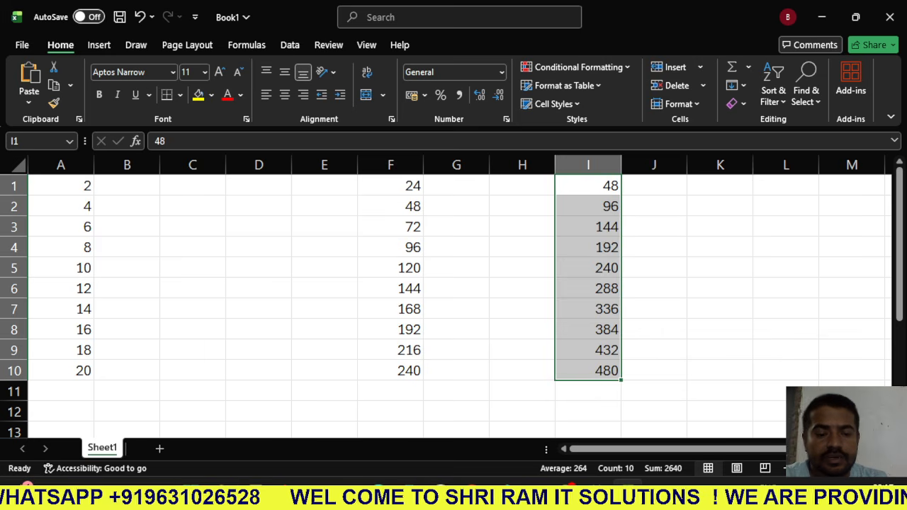
{"action": "left_click", "coordinate": [16, 166]}
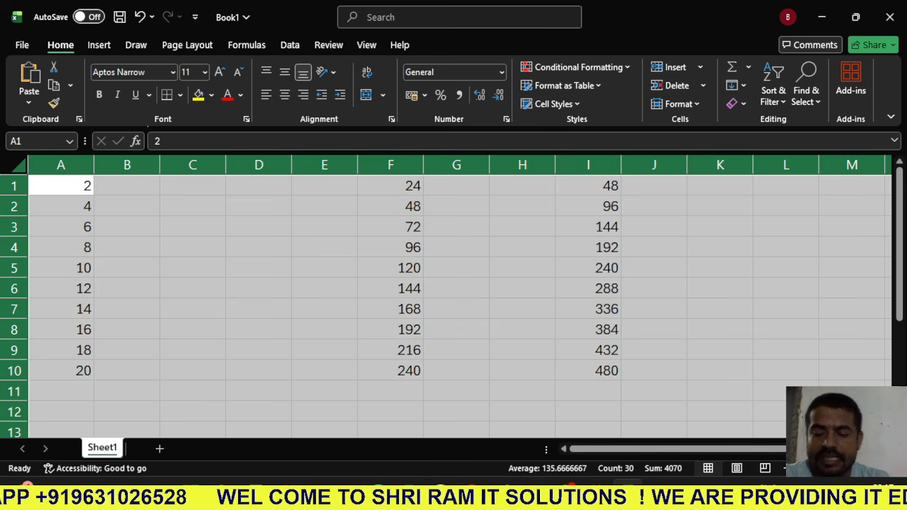
{"action": "key", "text": "Delete"}
{"action": "left_click", "coordinate": [61, 226]}
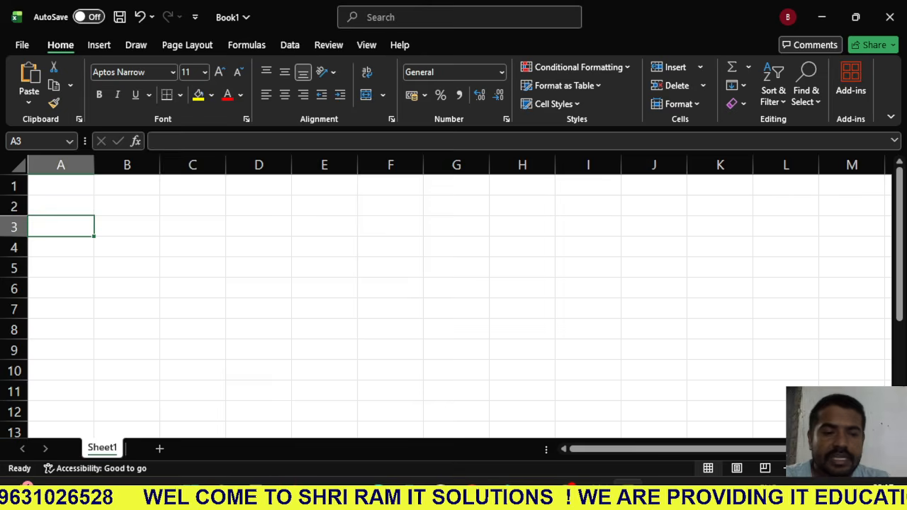
- Enter 1 and 2 in cells A1 and A2 and extend the series down to 12 in A12
{"action": "left_click", "coordinate": [61, 206]}
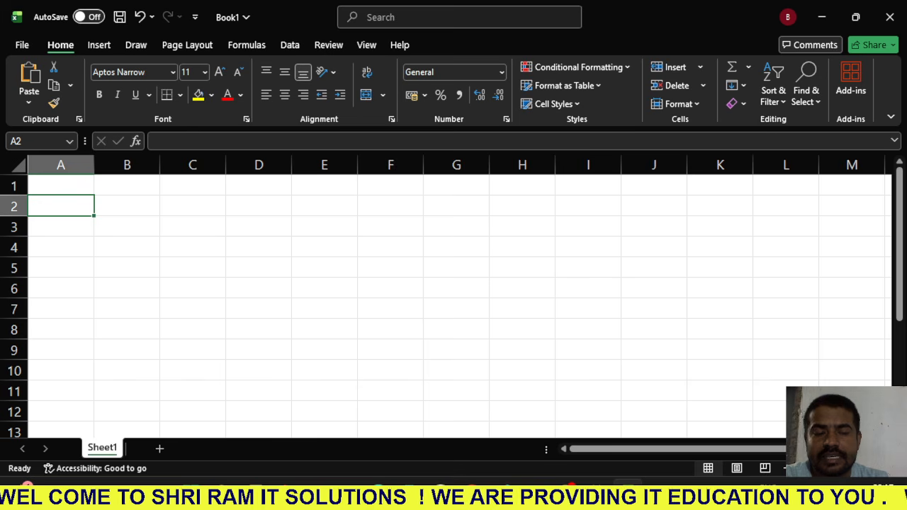
{"action": "left_click", "coordinate": [61, 247]}
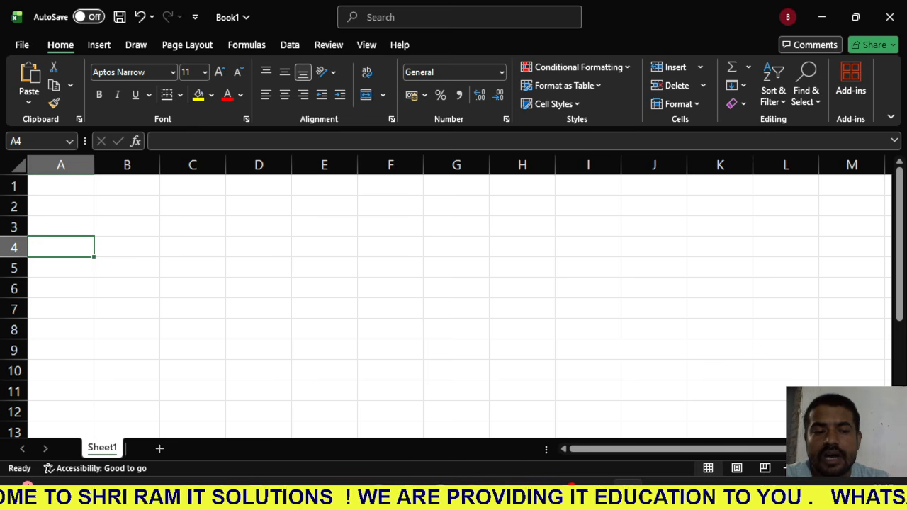
{"action": "left_click", "coordinate": [61, 206]}
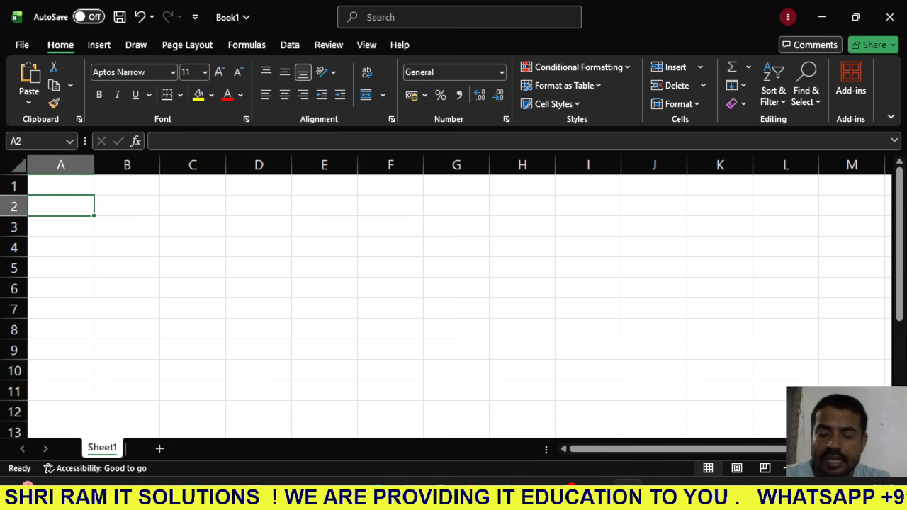
{"action": "left_click", "coordinate": [61, 185]}
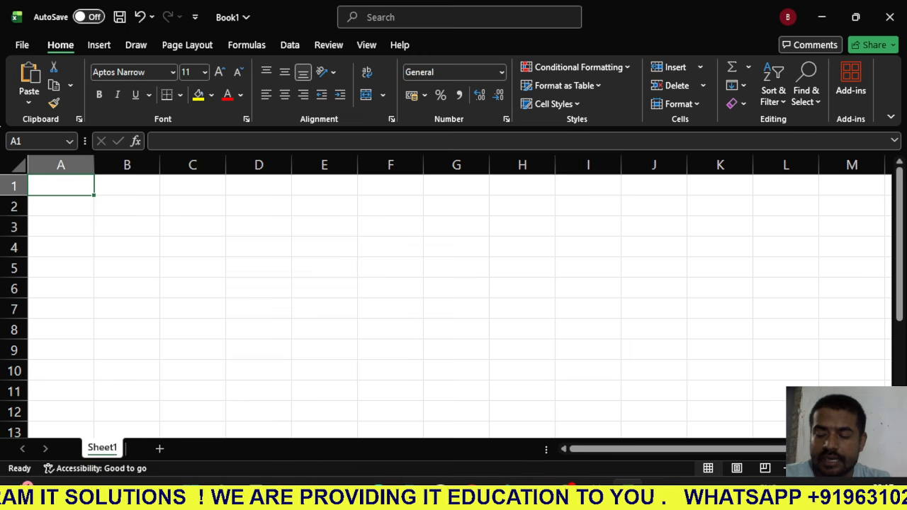
{"action": "type", "text": "1"}
{"action": "key", "text": "Return"}
{"action": "type", "text": "2"}
{"action": "key", "text": "Return"}
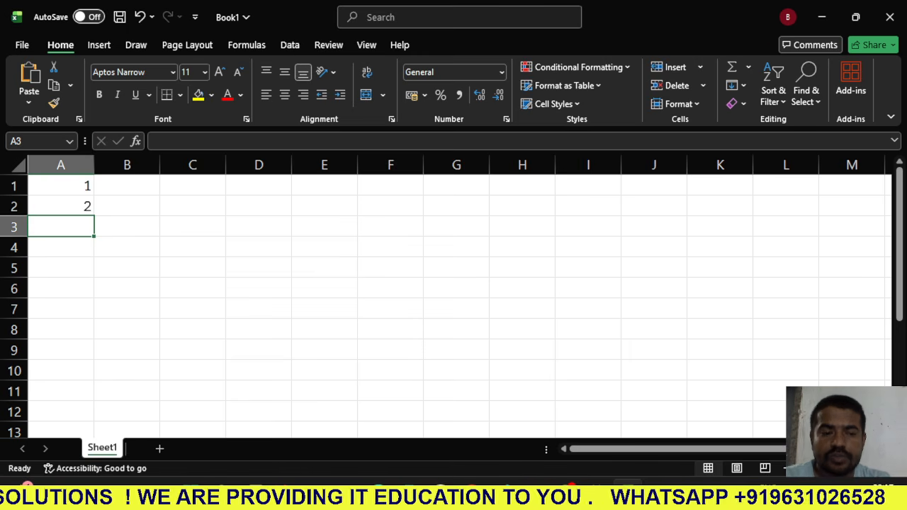
{"action": "left_click_drag", "start_coordinate": [61, 186], "coordinate": [92, 414]}
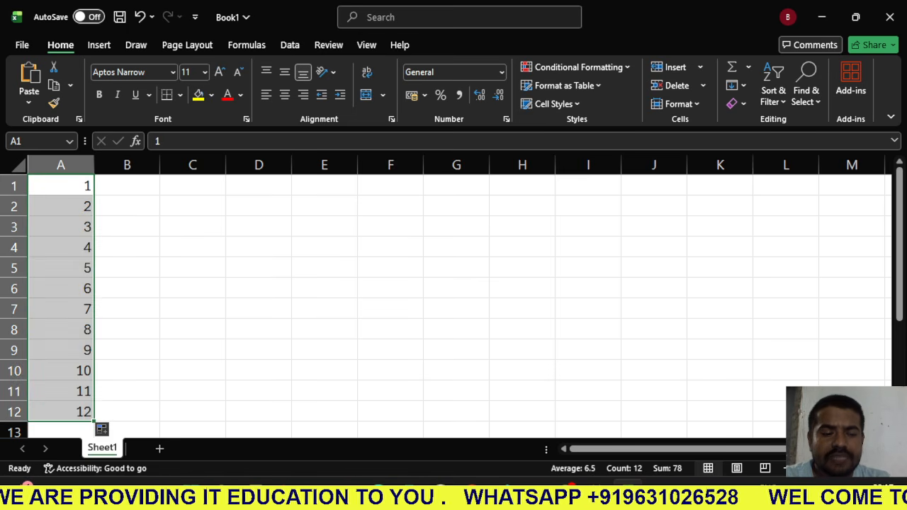
- Enter 2 in cell B1 and fill the same value down through B12
{"action": "left_click", "coordinate": [127, 185]}
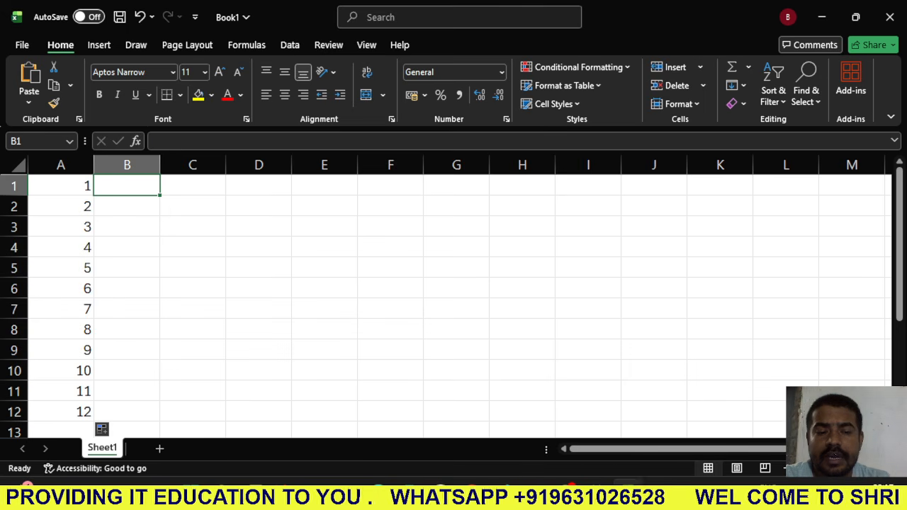
{"action": "type", "text": "2"}
{"action": "key", "text": "Return"}
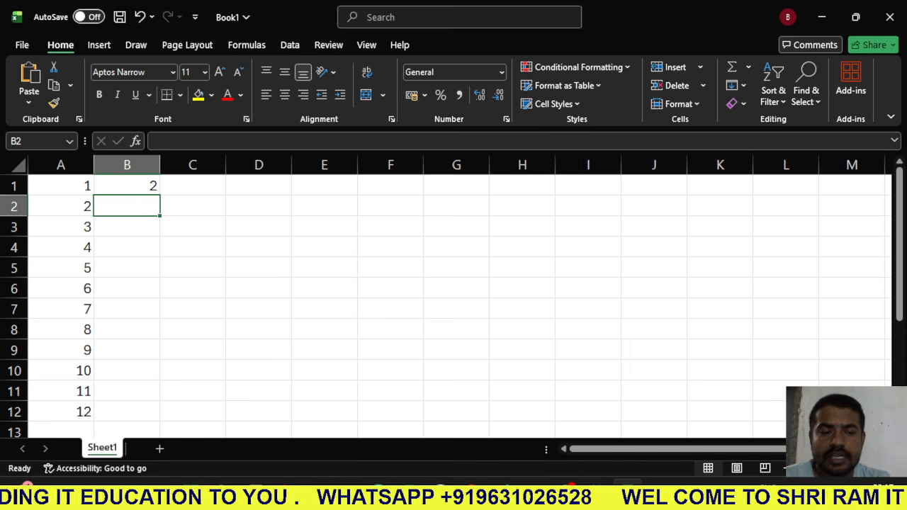
{"action": "left_click_drag", "start_coordinate": [127, 186], "coordinate": [126, 411]}
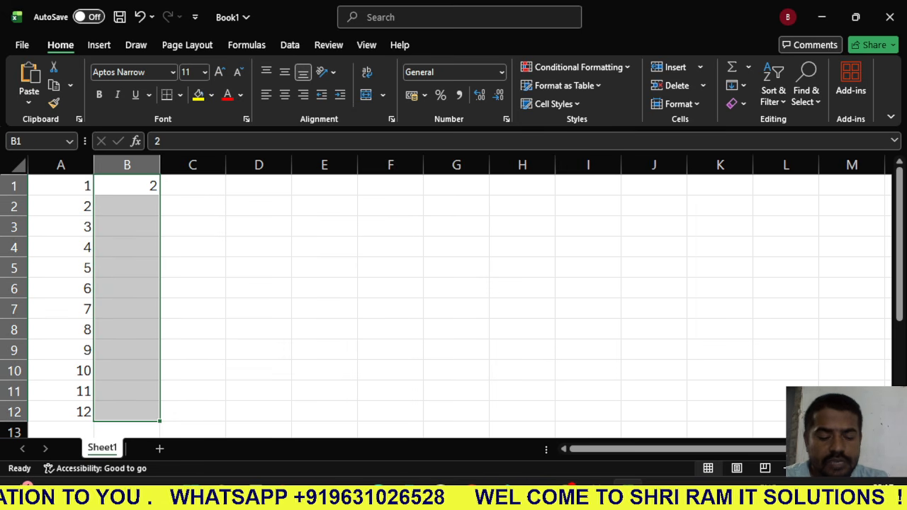
{"action": "key", "text": "ctrl+d"}
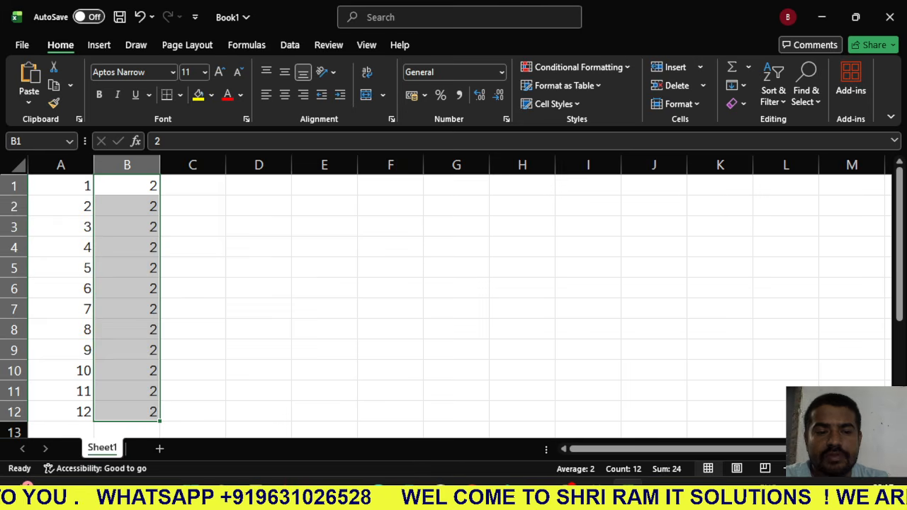
- Enter the formula =A1^B1 in cell C1 to raise the column A number to the column B power
{"action": "left_click", "coordinate": [193, 185]}
{"action": "type", "text": "="}
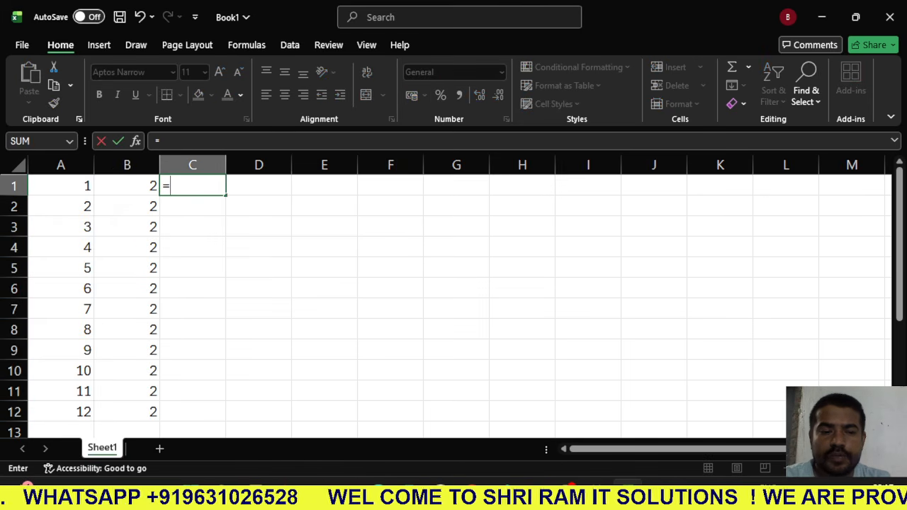
{"action": "left_click", "coordinate": [61, 186]}
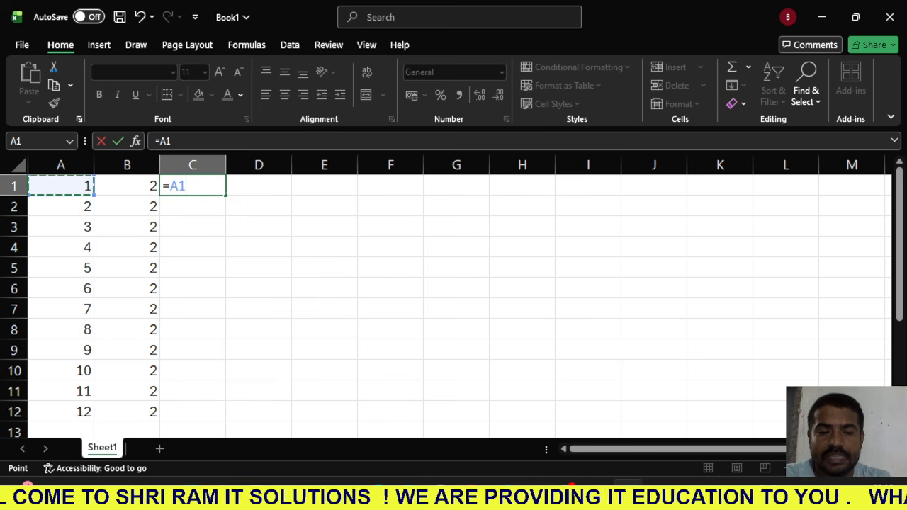
{"action": "type", "text": "^"}
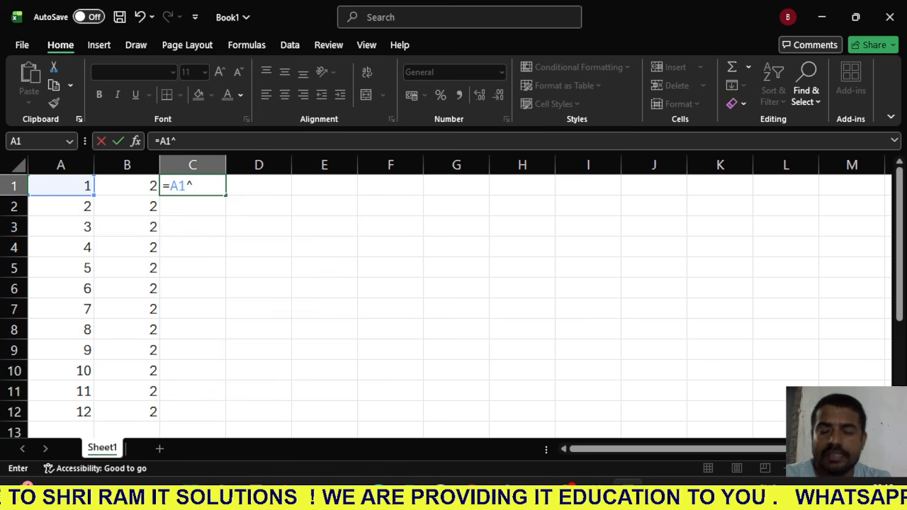
{"action": "left_click", "coordinate": [127, 185]}
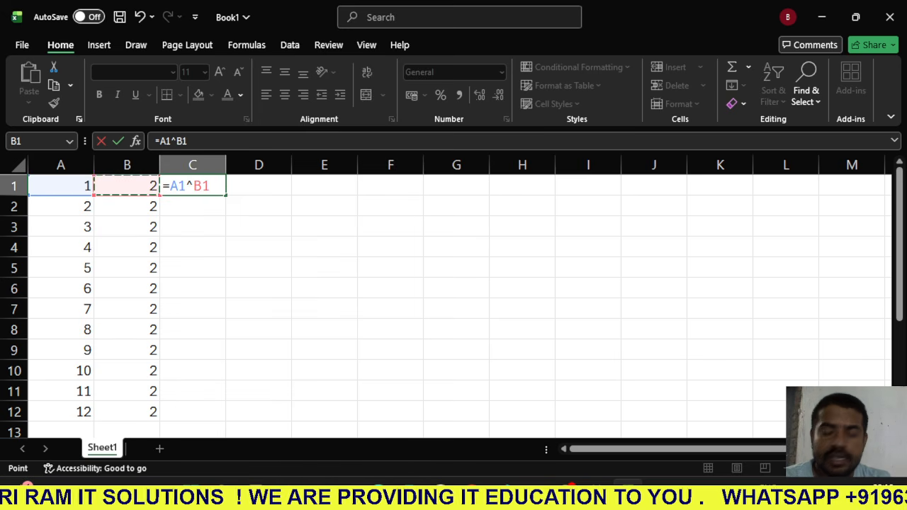
{"action": "key", "text": "Return"}
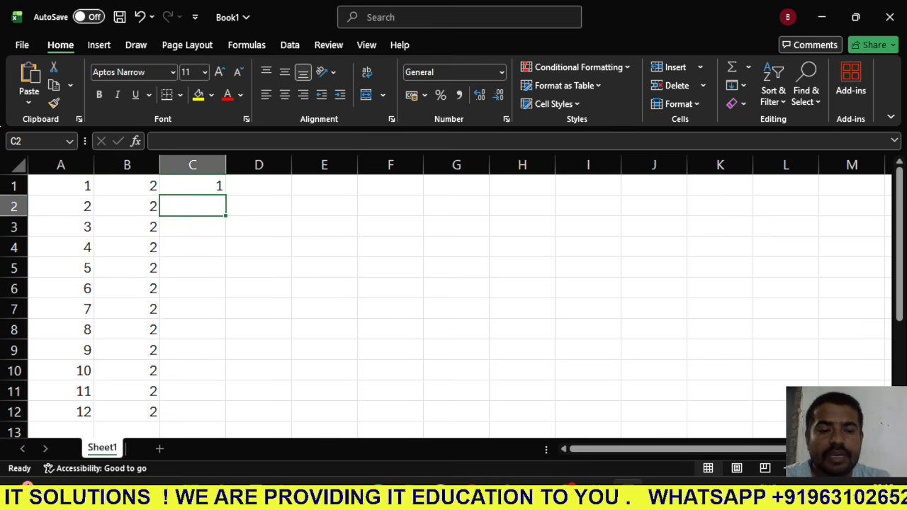
- Copy the power formula from C1 down through C12 and select C6 to inspect its formula
{"action": "left_click", "coordinate": [193, 185]}
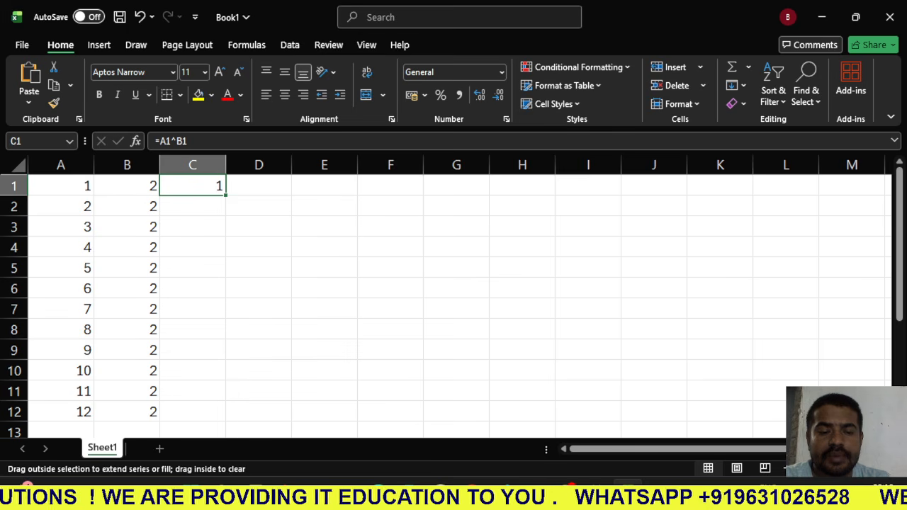
{"action": "left_click_drag", "start_coordinate": [226, 194], "coordinate": [213, 416]}
{"action": "left_click", "coordinate": [193, 288]}
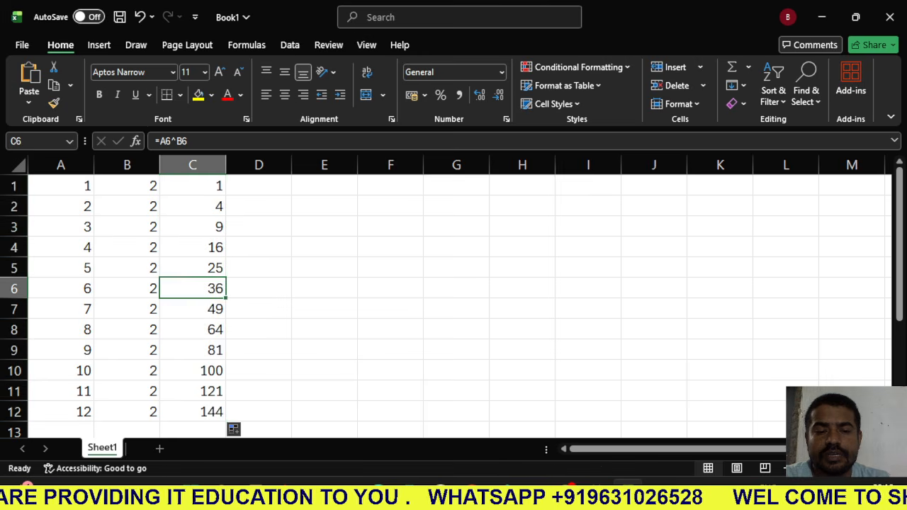
- Examine the power formulas in column C and the base and exponent values they reference in columns A and B
{"action": "left_click", "coordinate": [193, 227]}
{"action": "left_click", "coordinate": [193, 206]}
{"action": "left_click", "coordinate": [193, 268]}
{"action": "left_click", "coordinate": [193, 330]}
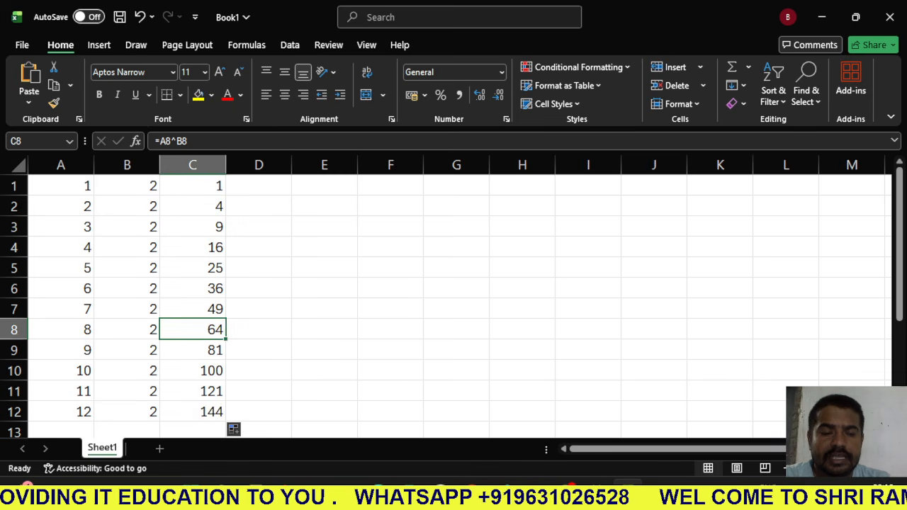
{"action": "left_click", "coordinate": [193, 226]}
{"action": "left_click", "coordinate": [192, 186]}
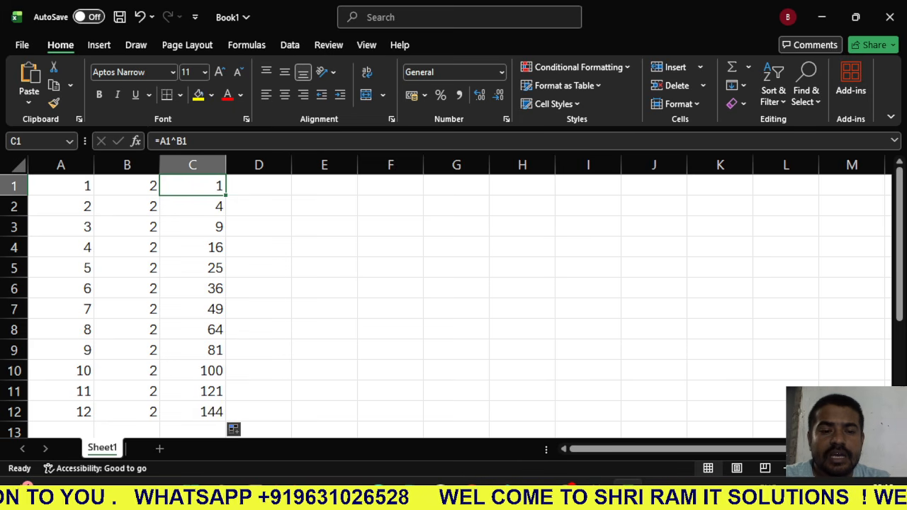
{"action": "key", "text": "Left"}
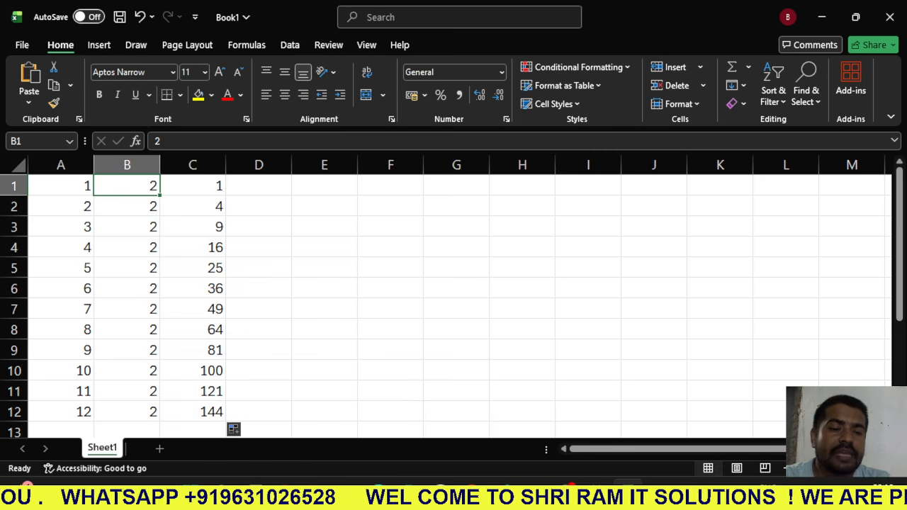
{"action": "key", "text": "Left"}
{"action": "key", "text": "Down"}
{"action": "key", "text": "Down"}
{"action": "key", "text": "Down"}
{"action": "key", "text": "Right"}
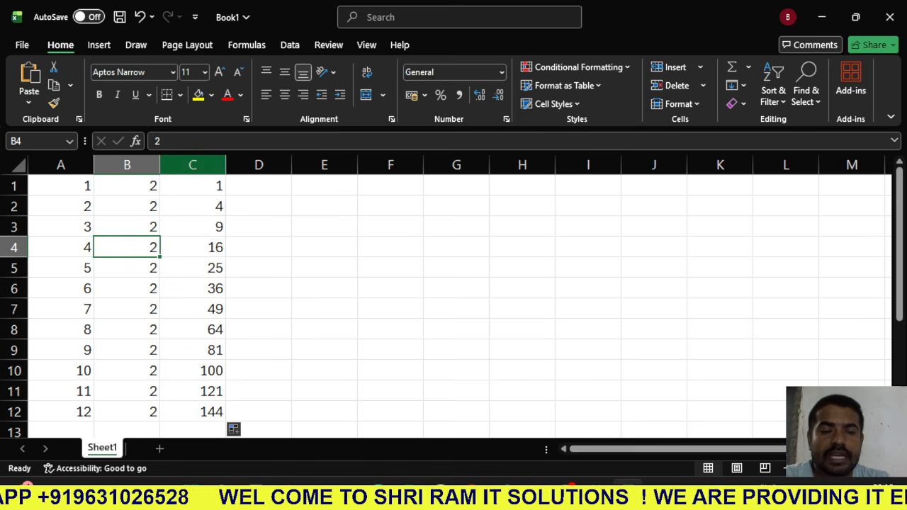
{"action": "scroll", "coordinate": [459, 306], "scroll_direction": "down", "scroll_amount": 1}
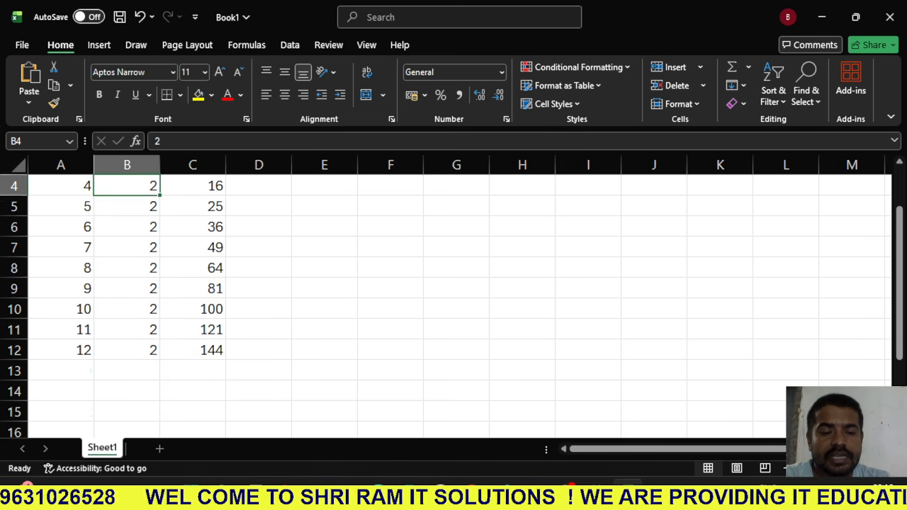
{"action": "scroll", "coordinate": [460, 306], "scroll_direction": "up", "scroll_amount": 1}
{"action": "left_click", "coordinate": [192, 227]}
- Replace the exponents in cells B1 through B12 with 3 to calculate cubes
{"action": "left_click", "coordinate": [126, 186]}
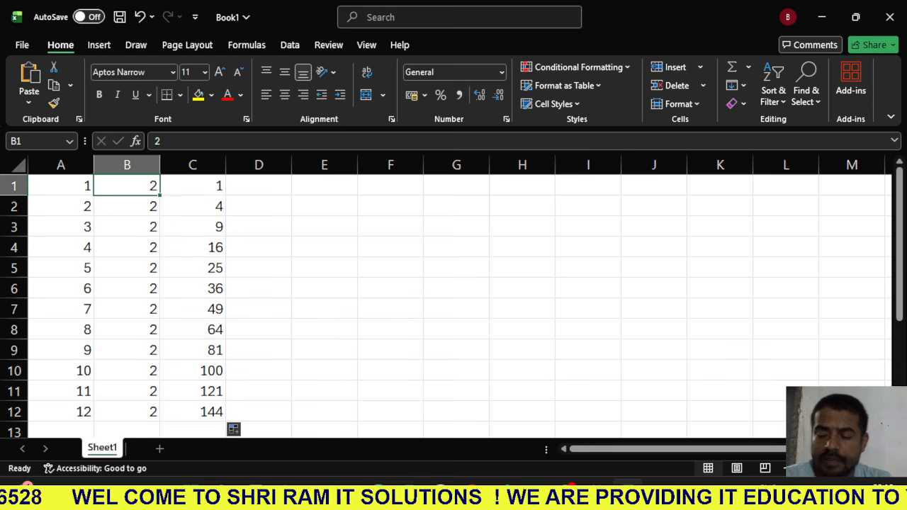
{"action": "type", "text": "3"}
{"action": "key", "text": "Return"}
{"action": "type", "text": "3"}
{"action": "key", "text": "Return"}
{"action": "type", "text": "3"}
{"action": "key", "text": "Return"}
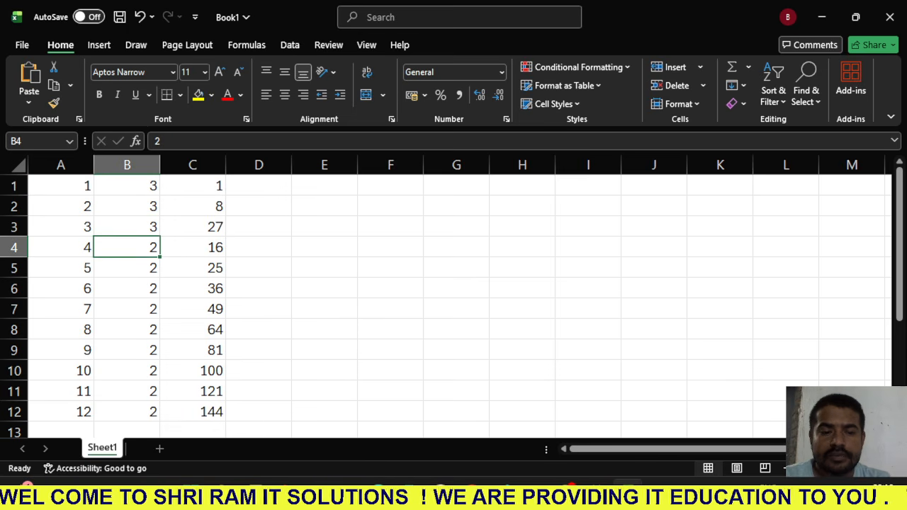
{"action": "type", "text": "3"}
{"action": "key", "text": "Return"}
{"action": "type", "text": "3"}
{"action": "key", "text": "Return"}
{"action": "type", "text": "3"}
{"action": "key", "text": "Return"}
{"action": "type", "text": "3"}
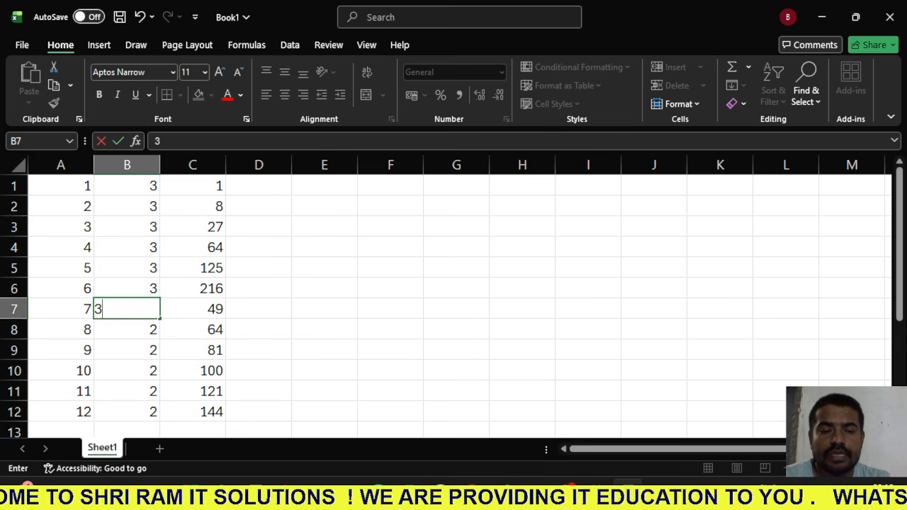
{"action": "key", "text": "Return"}
{"action": "type", "text": "3"}
{"action": "key", "text": "Return"}
{"action": "type", "text": "3"}
{"action": "key", "text": "Return"}
{"action": "type", "text": "3"}
{"action": "key", "text": "Return"}
{"action": "type", "text": "3"}
{"action": "key", "text": "Return"}
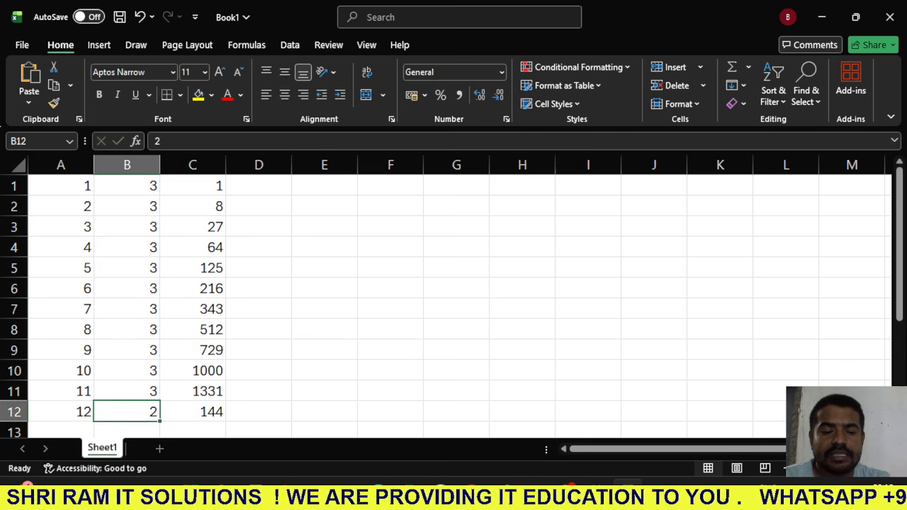
{"action": "type", "text": "3"}
{"action": "key", "text": "Return"}
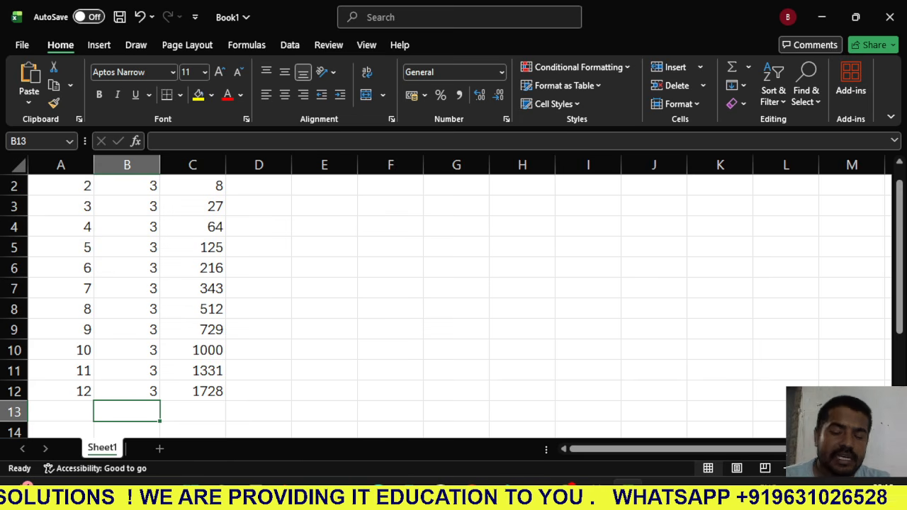
- Replace the exponents in cells B2 through B12 with 5 to calculate fifth powers
{"action": "key", "text": "Up"}
{"action": "key", "text": "Up"}
{"action": "key", "text": "Up"}
{"action": "key", "text": "Up"}
{"action": "key", "text": "Up"}
{"action": "key", "text": "Up"}
{"action": "key", "text": "Up"}
{"action": "key", "text": "Up"}
{"action": "key", "text": "Up"}
{"action": "key", "text": "Up"}
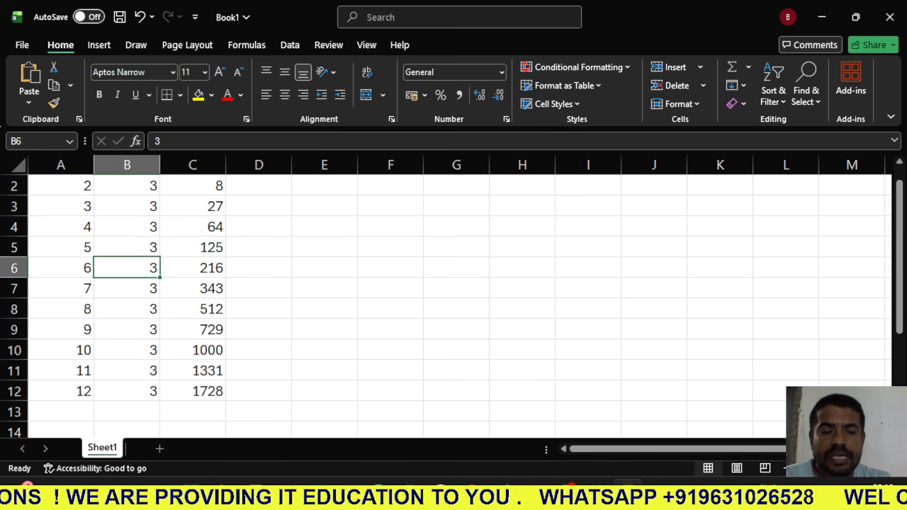
{"action": "key", "text": "Up"}
{"action": "type", "text": "5"}
{"action": "key", "text": "Return"}
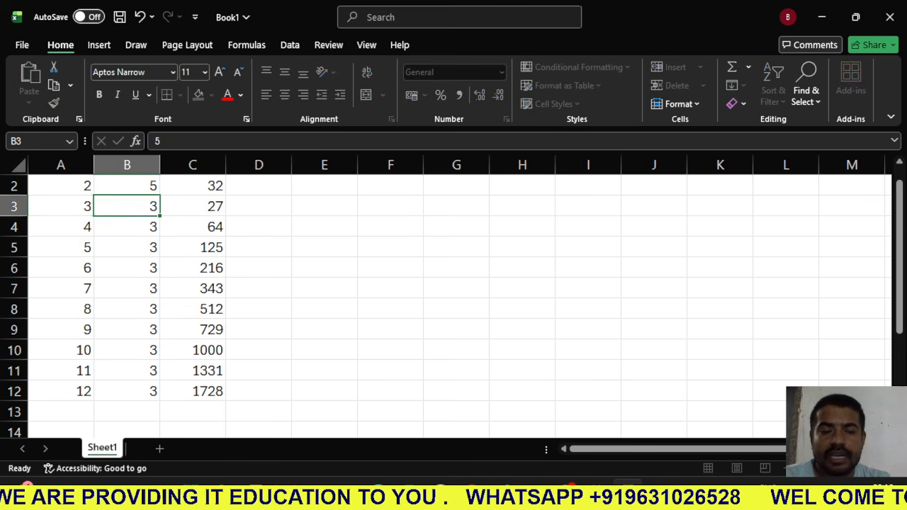
{"action": "type", "text": "5"}
{"action": "key", "text": "Return"}
{"action": "type", "text": "5"}
{"action": "key", "text": "Return"}
{"action": "type", "text": "5"}
{"action": "key", "text": "Return"}
{"action": "type", "text": "5"}
{"action": "key", "text": "Return"}
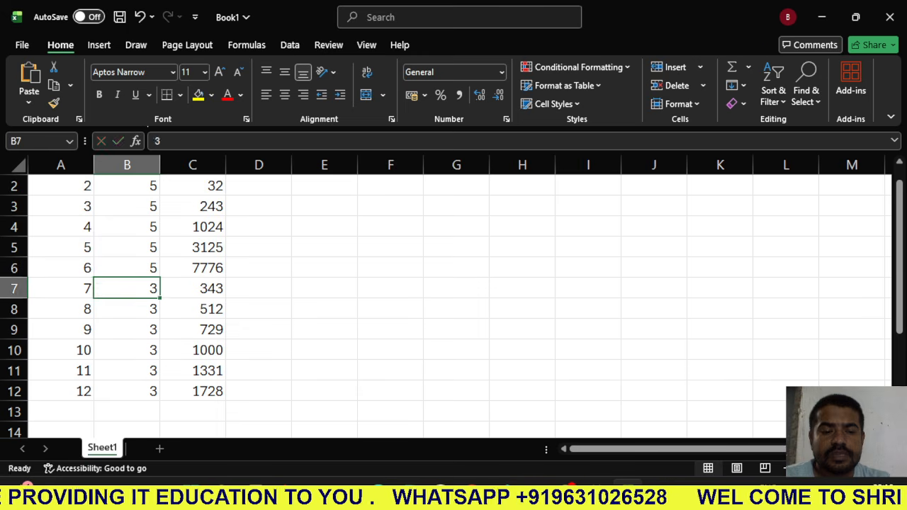
{"action": "type", "text": "5"}
{"action": "key", "text": "Return"}
{"action": "type", "text": "5"}
{"action": "key", "text": "Return"}
{"action": "type", "text": "5"}
{"action": "key", "text": "Return"}
{"action": "type", "text": "54"}
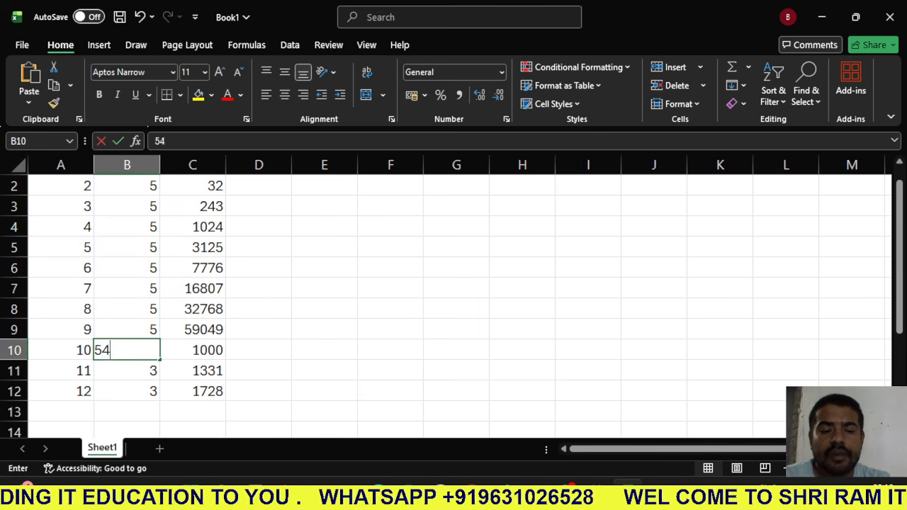
{"action": "key", "text": "Return"}
{"action": "type", "text": "5"}
{"action": "key", "text": "Up"}
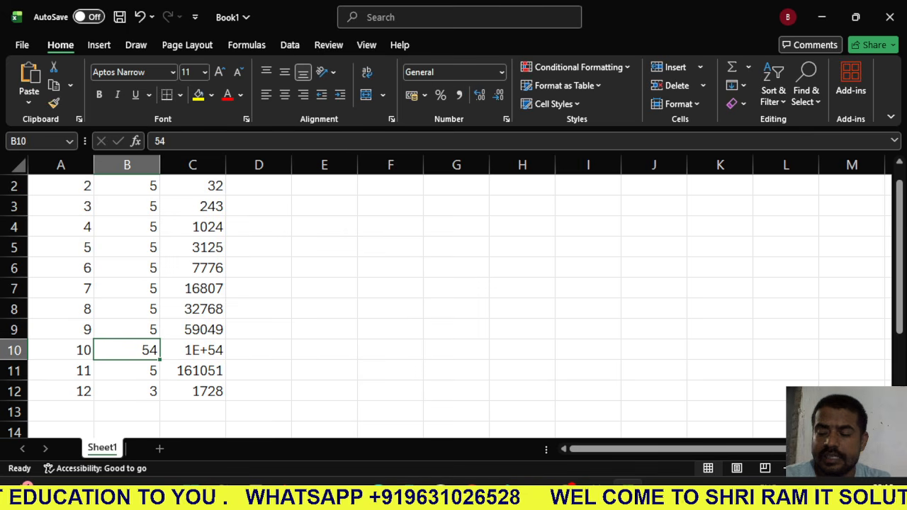
{"action": "type", "text": "5"}
{"action": "key", "text": "Return"}
{"action": "type", "text": "5"}
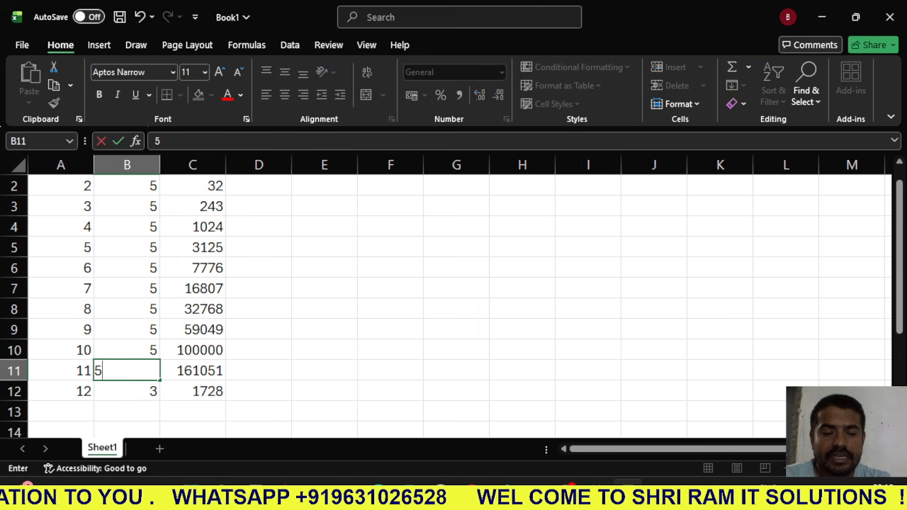
{"action": "key", "text": "Return"}
{"action": "type", "text": "5"}
{"action": "key", "text": "Return"}
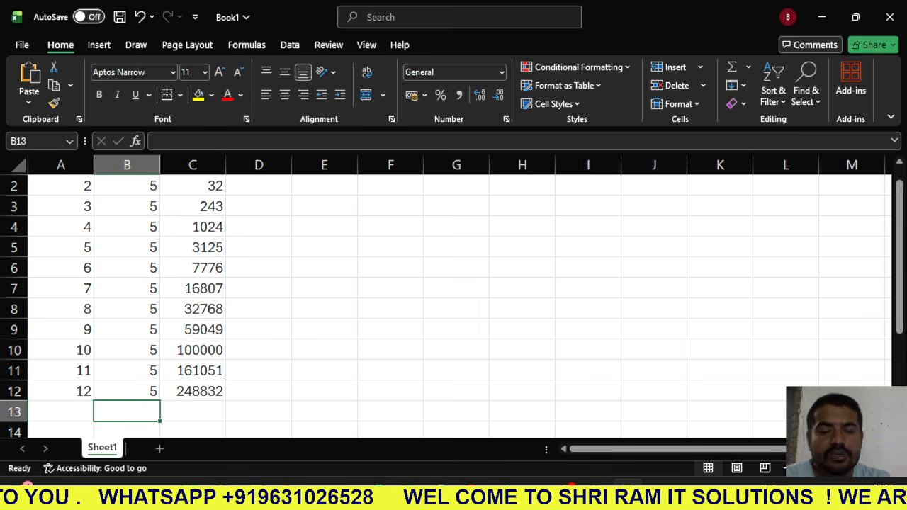
{"action": "scroll", "coordinate": [453, 297], "scroll_direction": "up", "scroll_amount": 1}
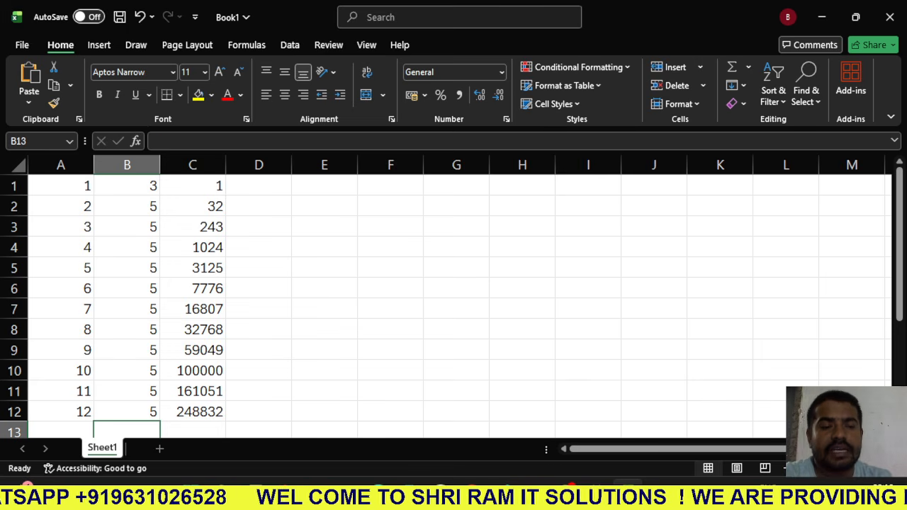
{"action": "left_click_drag", "start_coordinate": [61, 185], "coordinate": [193, 309]}
{"action": "left_click", "coordinate": [258, 309]}
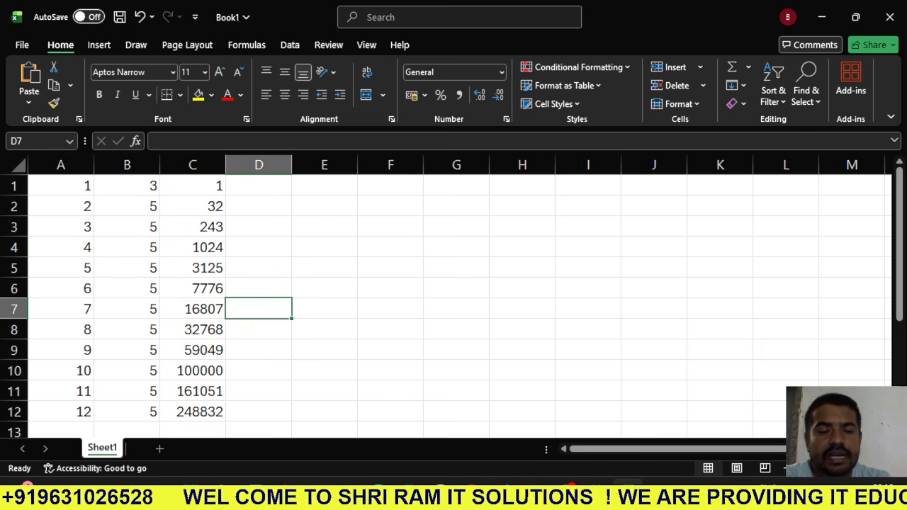
{"action": "scroll", "coordinate": [453, 298], "scroll_direction": "down", "scroll_amount": 2}
{"action": "scroll", "coordinate": [454, 297], "scroll_direction": "up", "scroll_amount": 2}
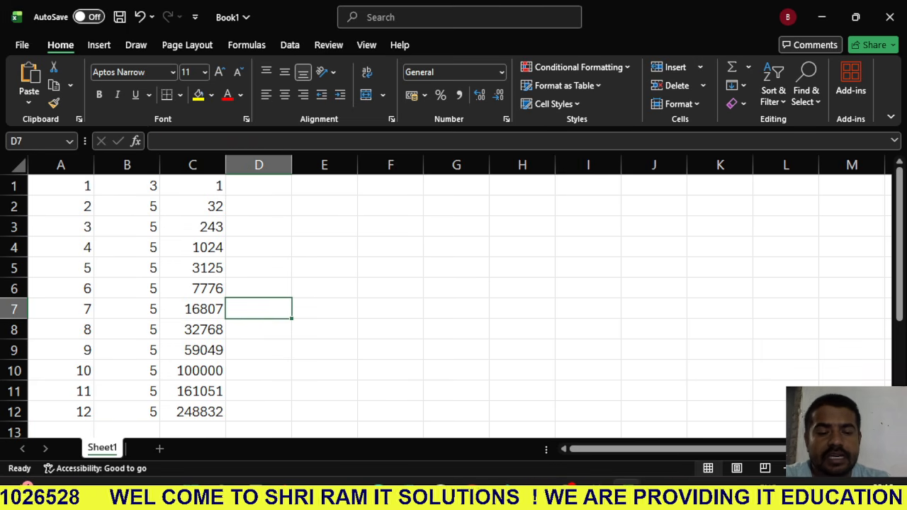
- Insert an AutoSum total of C1:C12 in cell C13 and select that cell to check its formula
{"action": "scroll", "coordinate": [454, 298], "scroll_direction": "down", "scroll_amount": 1}
{"action": "left_click", "coordinate": [193, 370]}
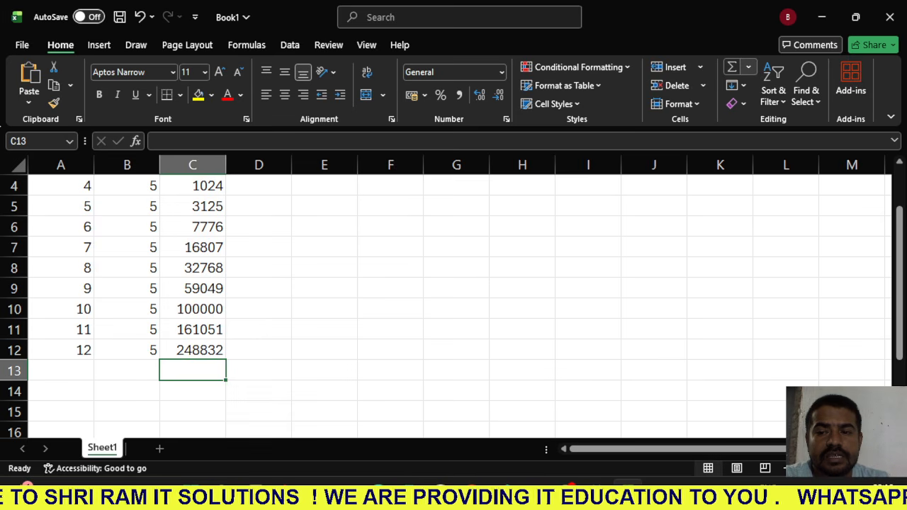
{"action": "left_click", "coordinate": [747, 66]}
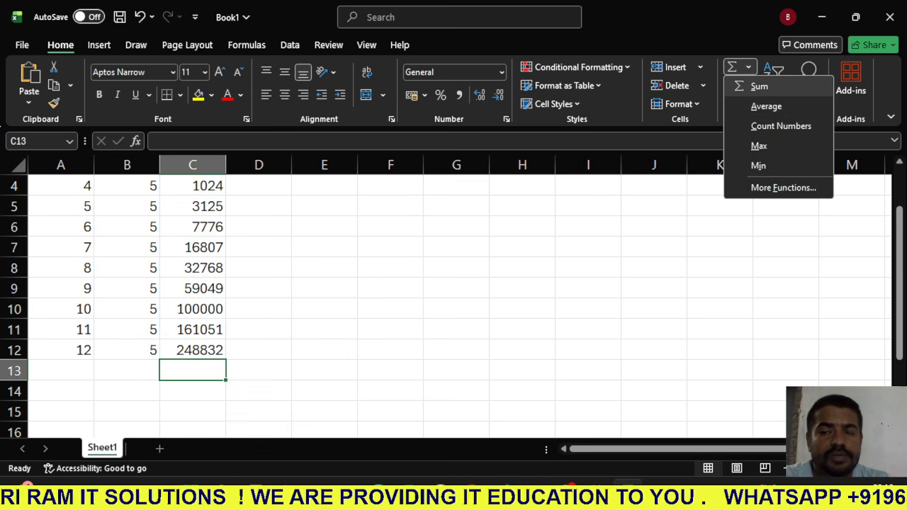
{"action": "left_click", "coordinate": [759, 86]}
{"action": "scroll", "coordinate": [453, 305], "scroll_direction": "up", "scroll_amount": 1}
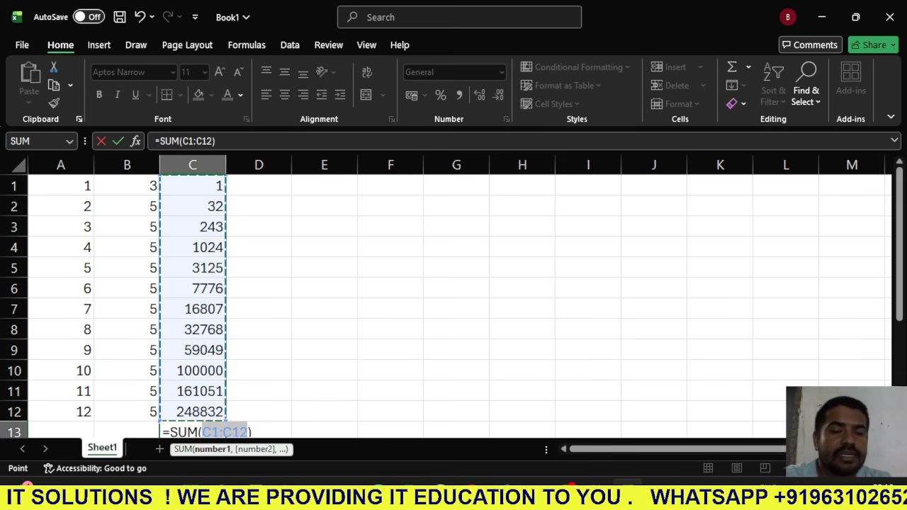
{"action": "scroll", "coordinate": [454, 305], "scroll_direction": "down", "scroll_amount": 2}
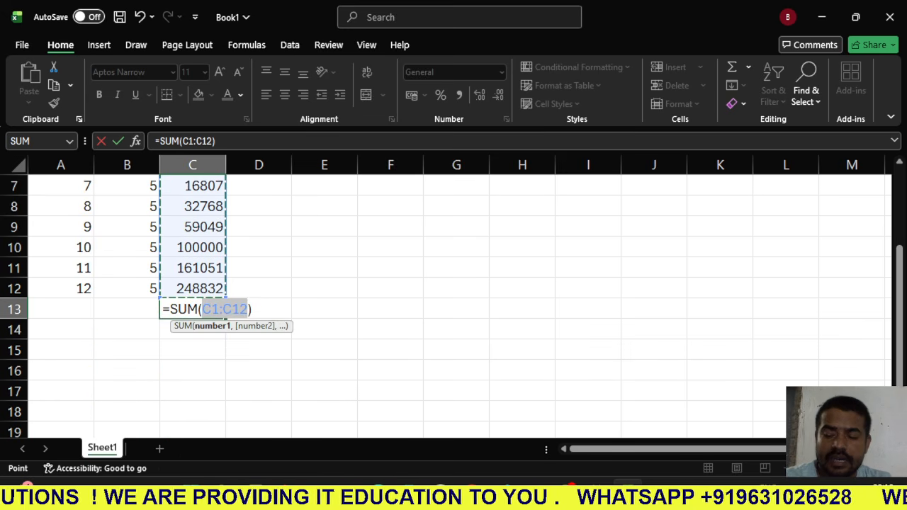
{"action": "key", "text": "Return"}
{"action": "key", "text": "Up"}
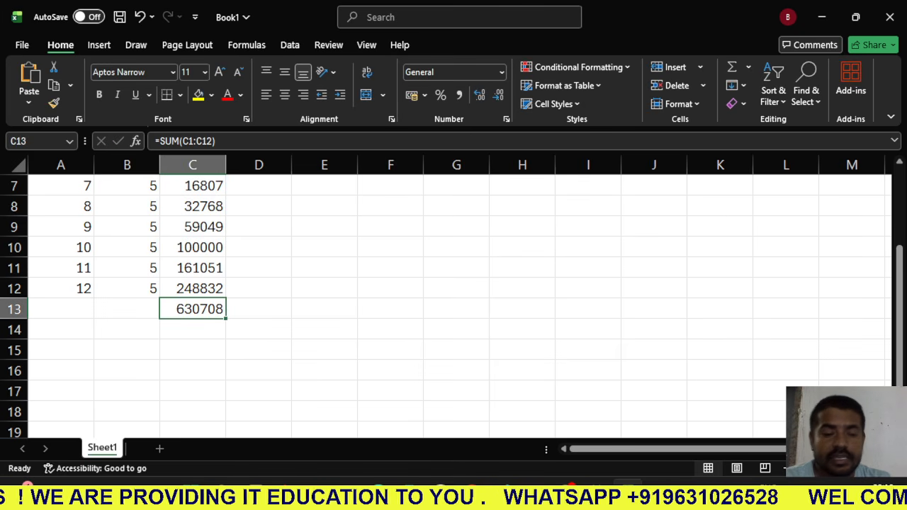
- Enter the formula =SUM(C1:C12) manually in cell F7 to total the column C results
{"action": "scroll", "coordinate": [390, 309], "scroll_direction": "up", "scroll_amount": 2}
{"action": "left_click", "coordinate": [390, 309]}
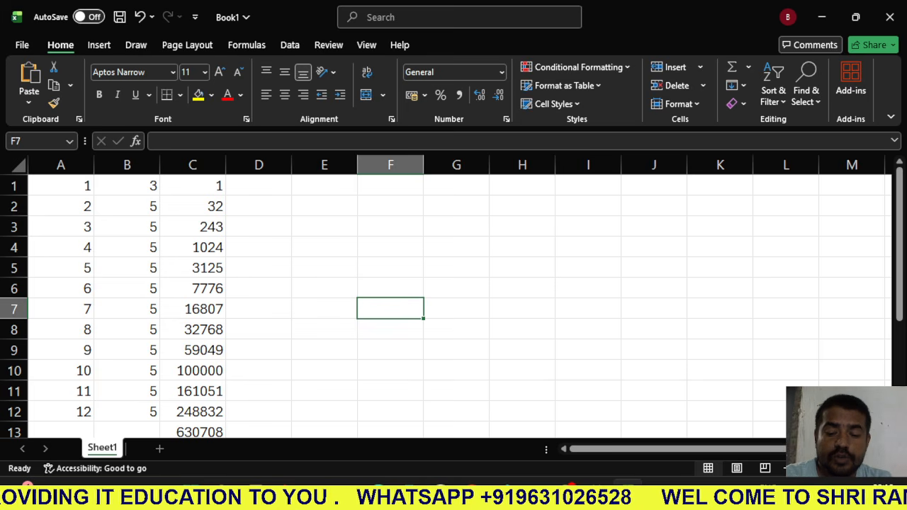
{"action": "type", "text": "="}
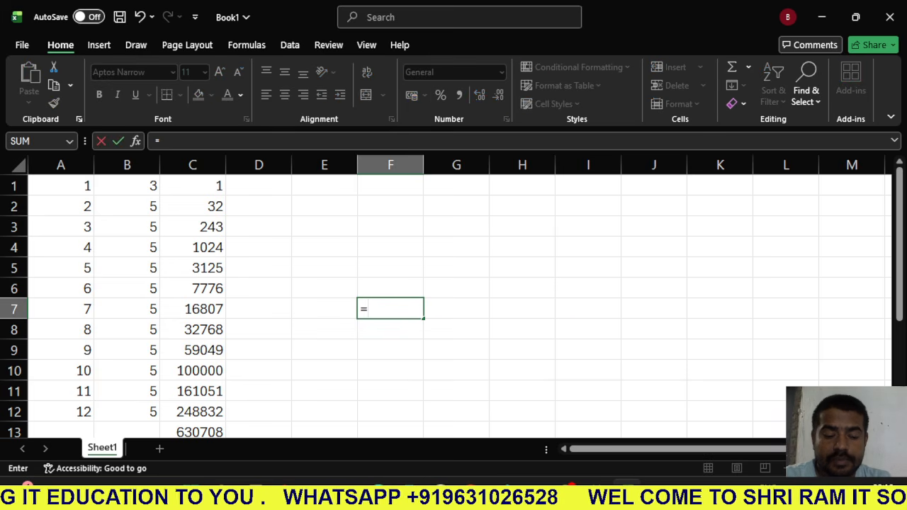
{"action": "type", "text": "SUM"}
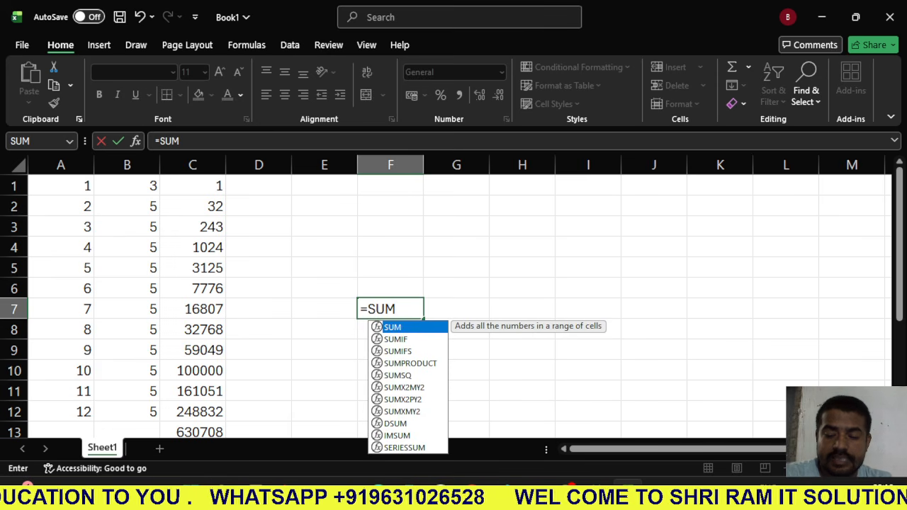
{"action": "type", "text": "("}
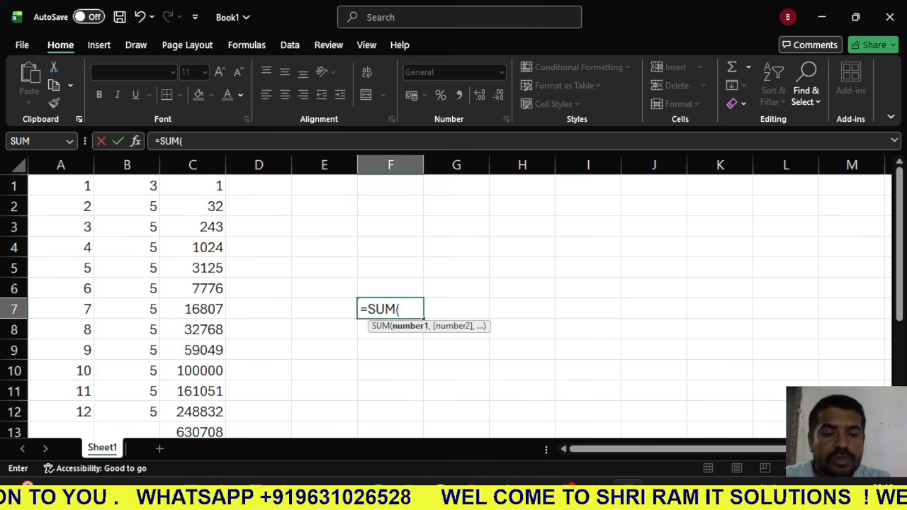
{"action": "left_click_drag", "start_coordinate": [192, 186], "coordinate": [213, 372]}
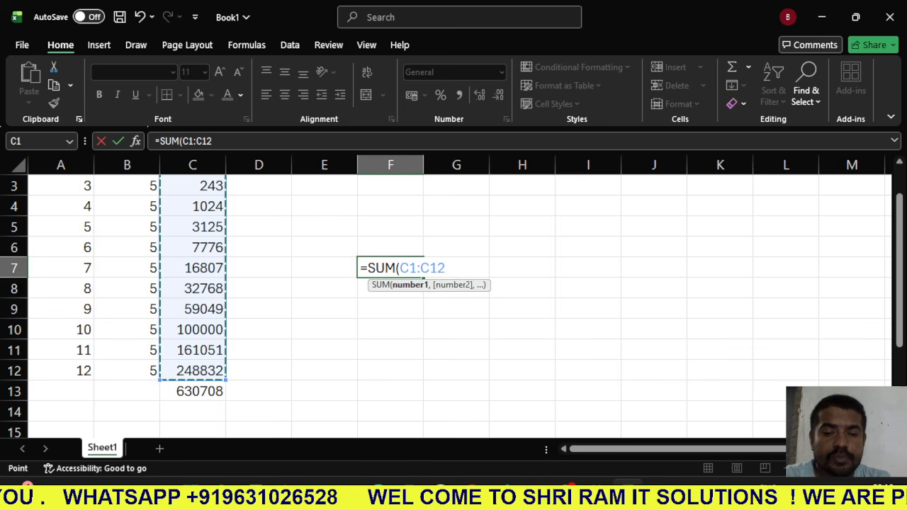
{"action": "type", "text": ")"}
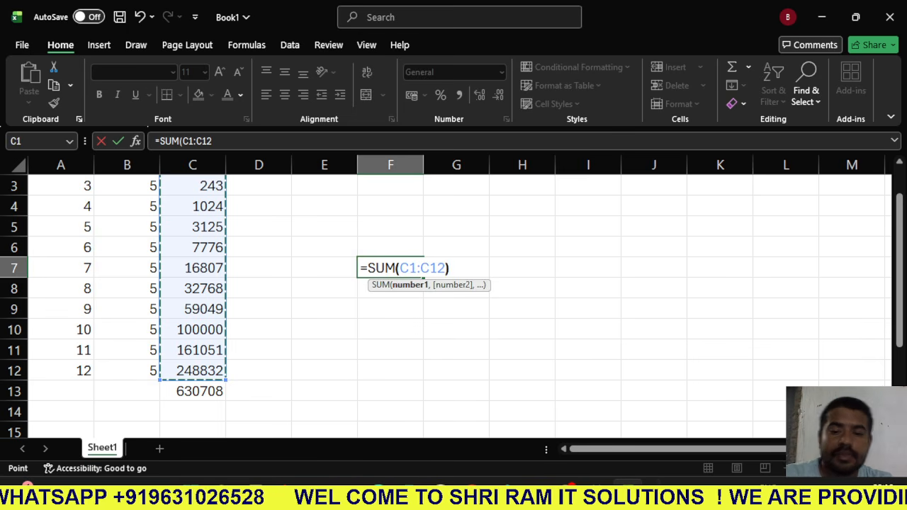
{"action": "key", "text": "Return"}
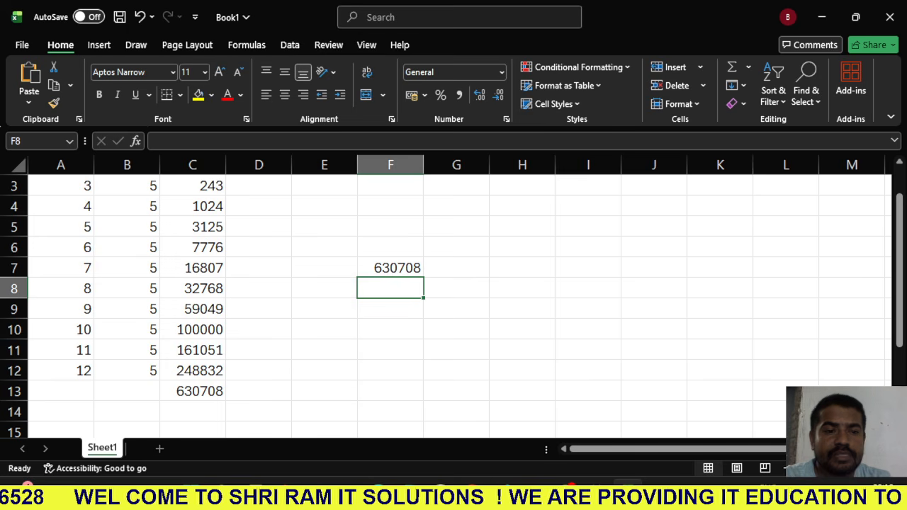
- Clear all contents of Sheet1 and select cell B2
{"action": "scroll", "coordinate": [453, 297], "scroll_direction": "up", "scroll_amount": 1}
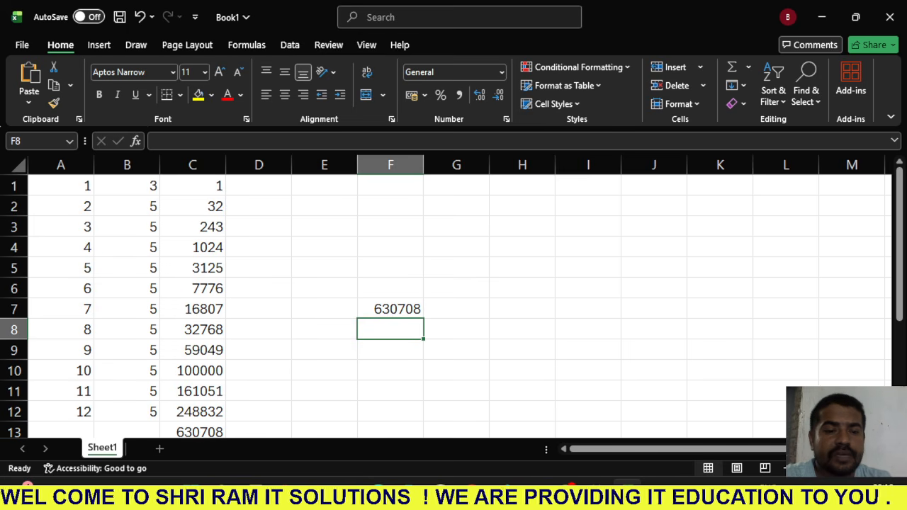
{"action": "key", "text": "ctrl+a"}
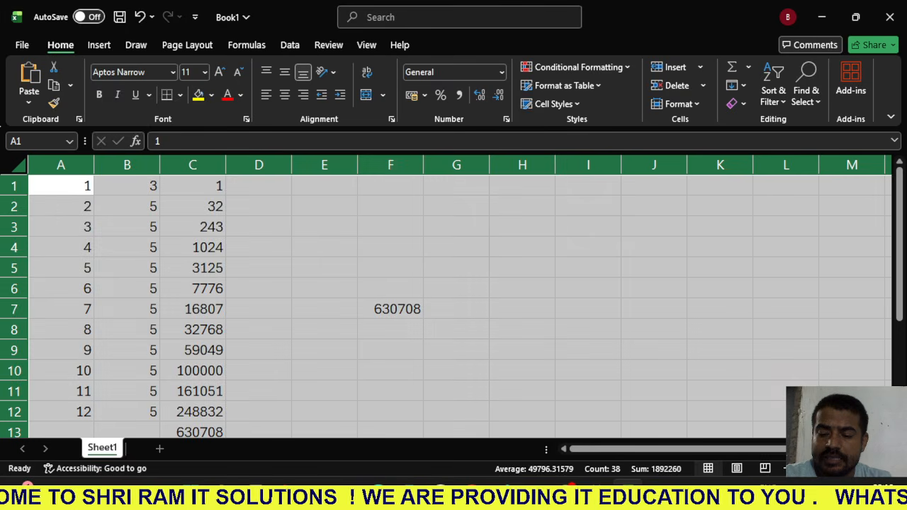
{"action": "key", "text": "Delete"}
{"action": "left_click", "coordinate": [127, 207]}
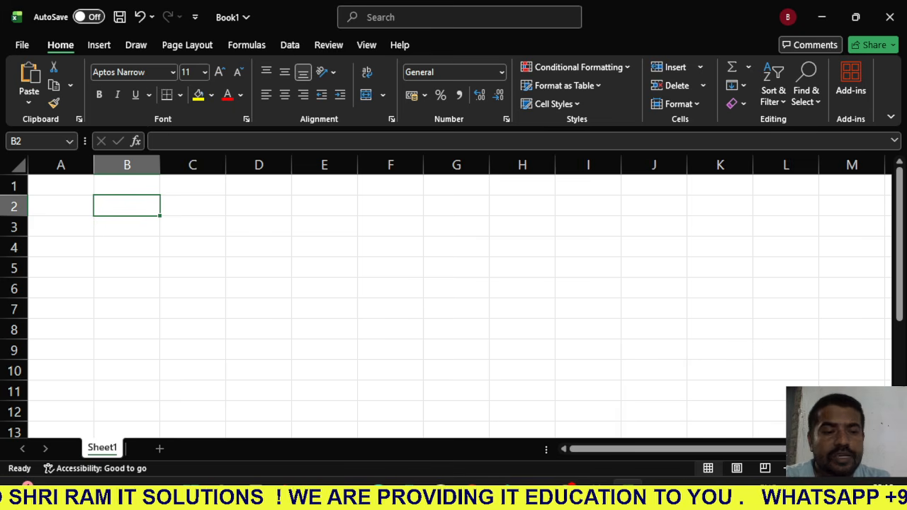
- Enter the numbers 78, 798 and 54 in cells C4 through C6
{"action": "left_click", "coordinate": [193, 247]}
{"action": "type", "text": "78"}
{"action": "key", "text": "Return"}
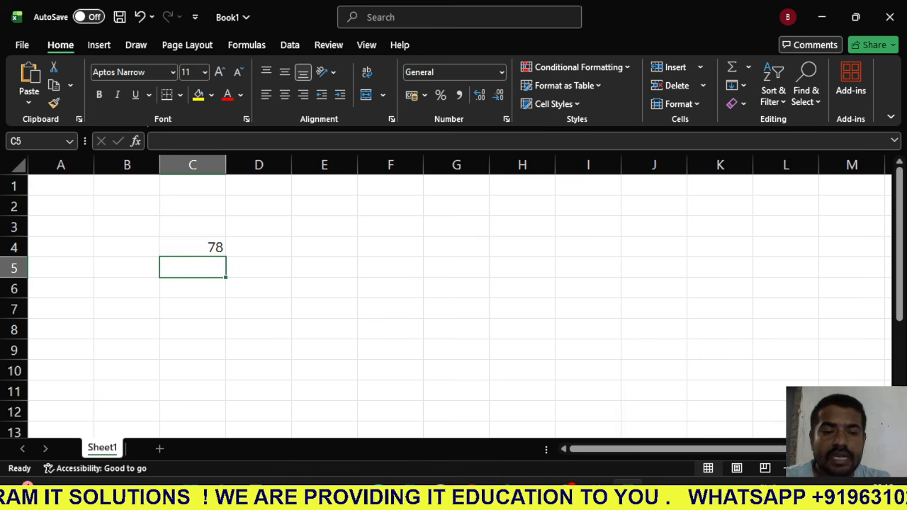
{"action": "type", "text": "798"}
{"action": "key", "text": "Return"}
{"action": "type", "text": "54"}
{"action": "key", "text": "Return"}
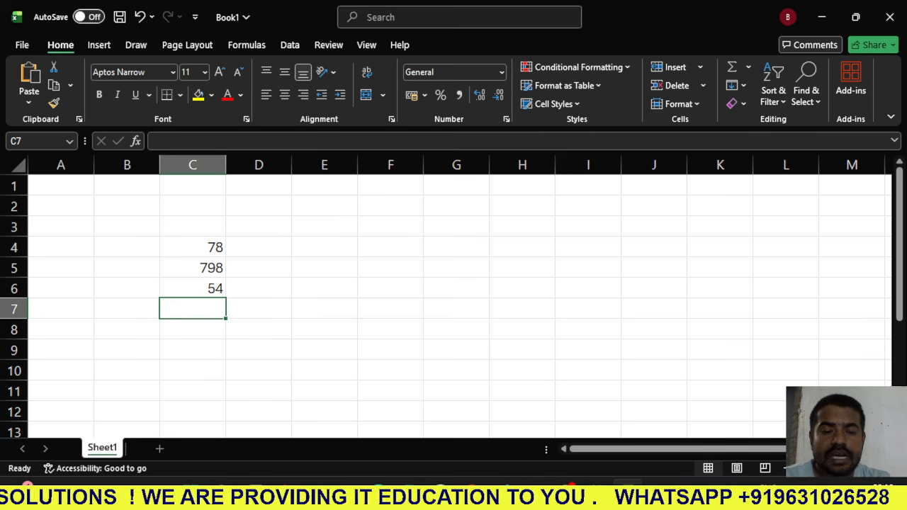
- Insert an automatic AVERAGE of C4:C6 in cell C7
{"action": "left_click", "coordinate": [748, 66]}
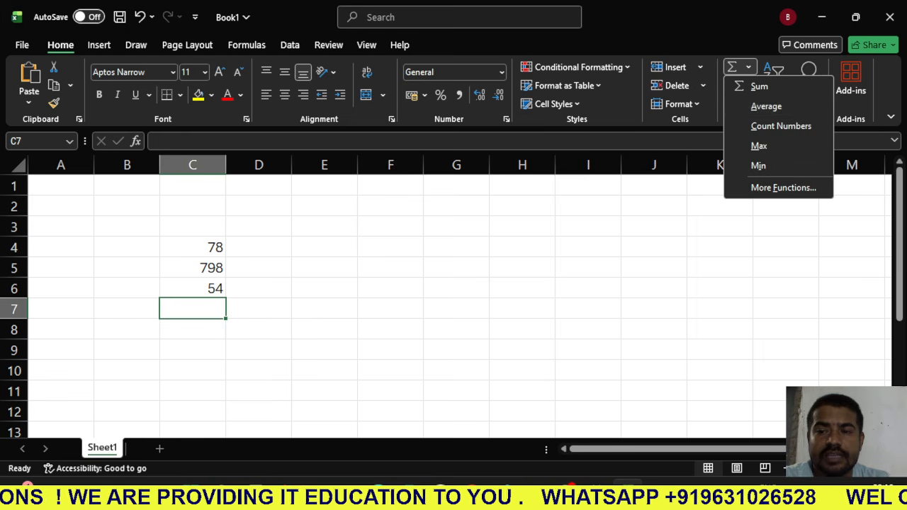
{"action": "left_click", "coordinate": [766, 106]}
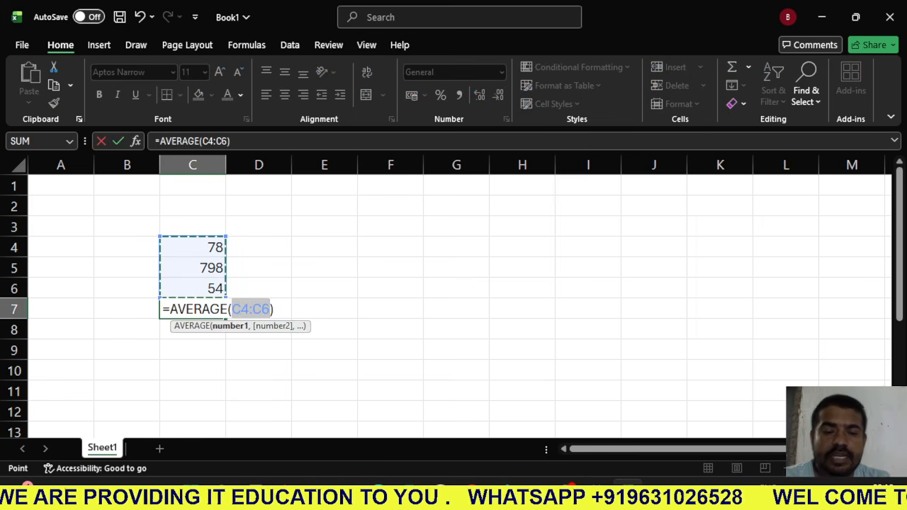
{"action": "key", "text": "Return"}
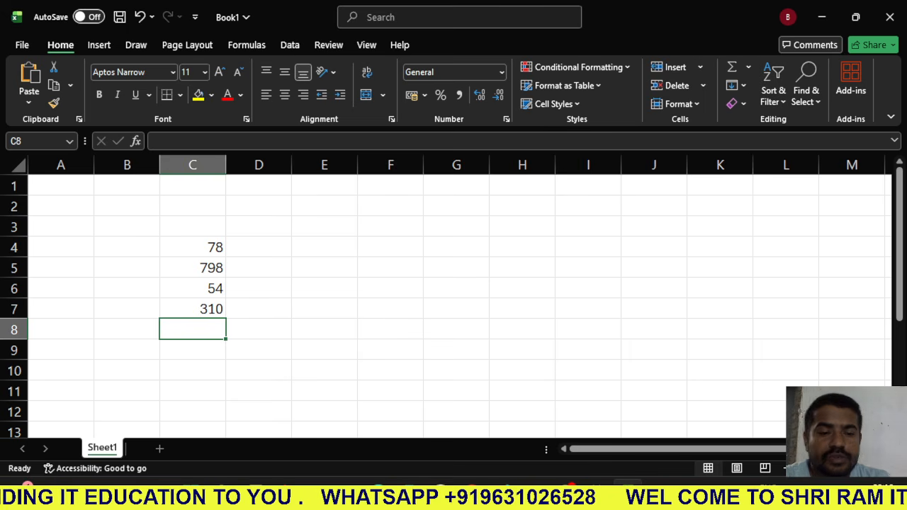
- Clear the numbers and the average from cells C4:C7
{"action": "left_click_drag", "start_coordinate": [192, 248], "coordinate": [192, 309]}
{"action": "key", "text": "Delete"}
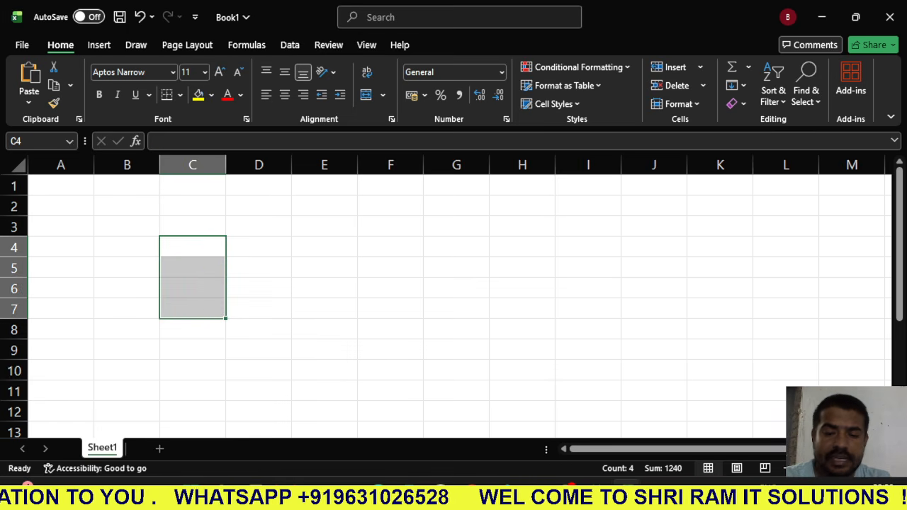
{"action": "left_click", "coordinate": [126, 247]}
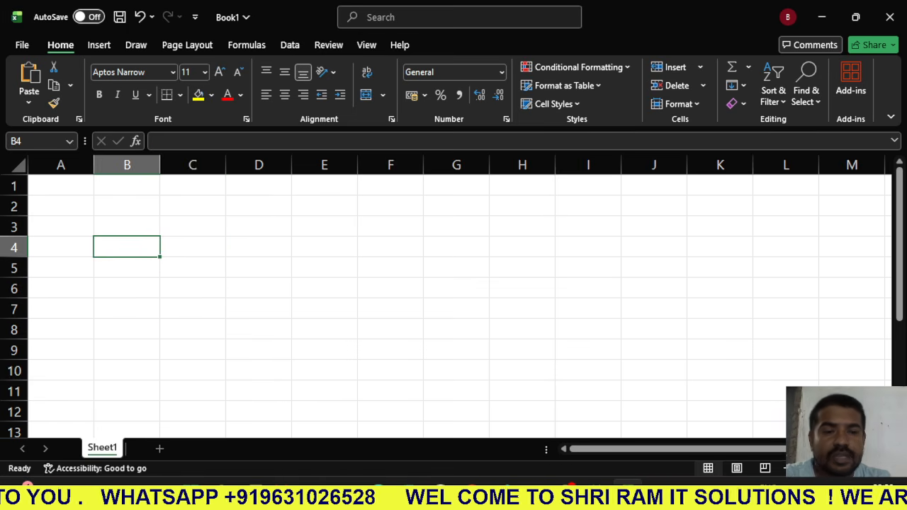
{"action": "left_click", "coordinate": [324, 227]}
{"action": "left_click", "coordinate": [192, 247]}
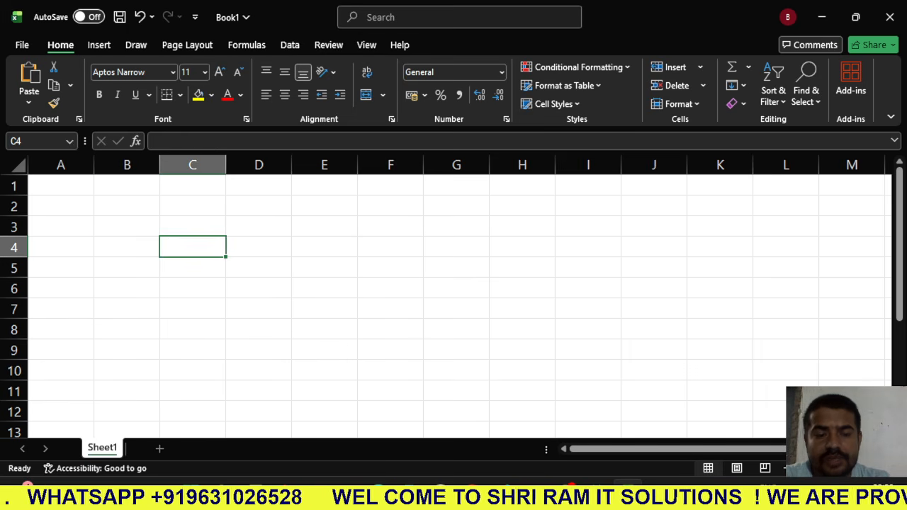
{"action": "left_click", "coordinate": [324, 248]}
{"action": "left_click", "coordinate": [258, 309]}
{"action": "left_click", "coordinate": [258, 247]}
{"action": "left_click", "coordinate": [324, 247]}
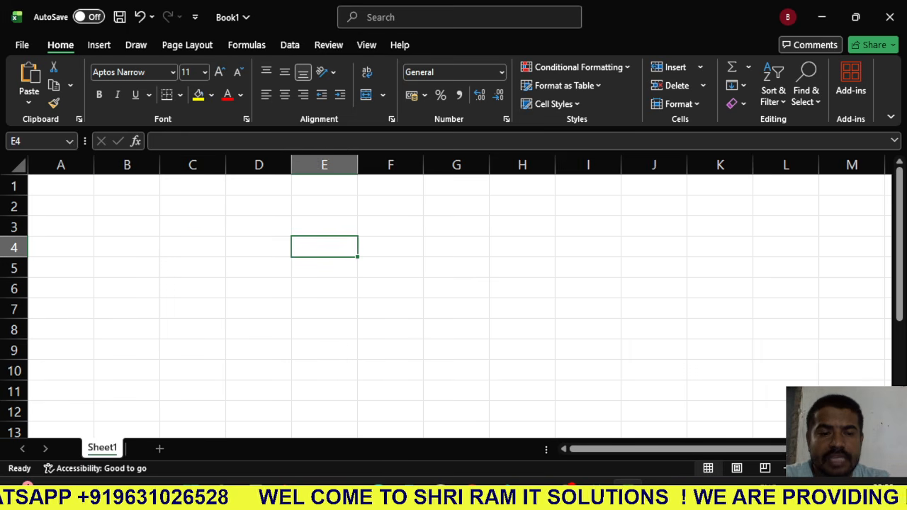
- Apply All Borders to the range C3:F7
{"action": "left_click_drag", "start_coordinate": [192, 226], "coordinate": [390, 309]}
{"action": "left_click", "coordinate": [324, 391]}
{"action": "left_click_drag", "start_coordinate": [192, 227], "coordinate": [390, 309]}
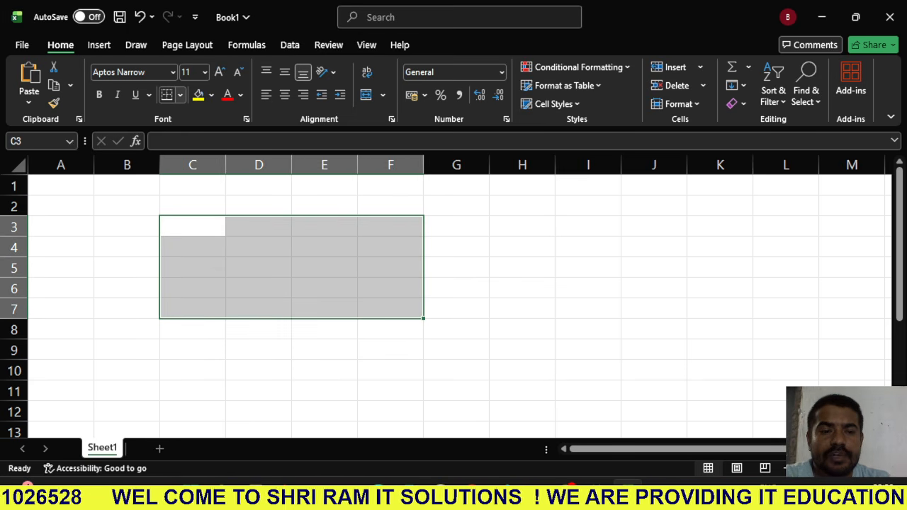
{"action": "left_click", "coordinate": [180, 95]}
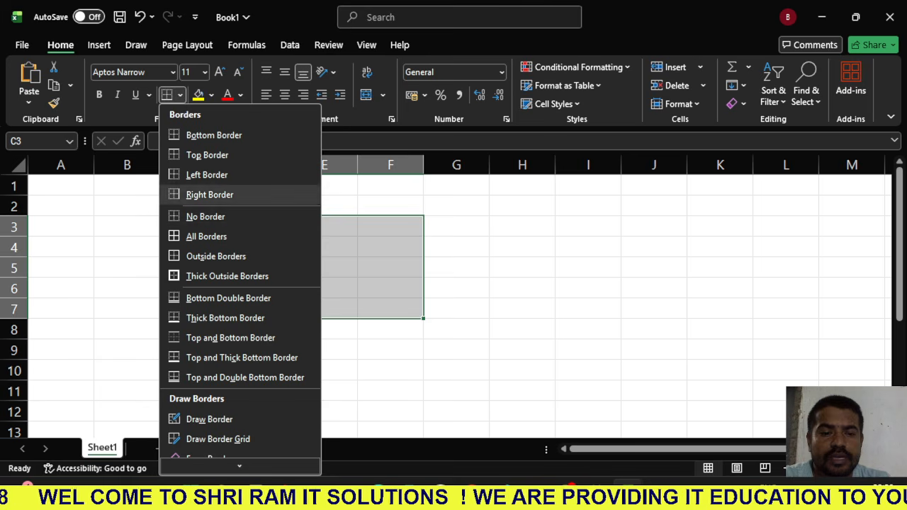
{"action": "left_click", "coordinate": [205, 236]}
{"action": "left_click", "coordinate": [325, 371]}
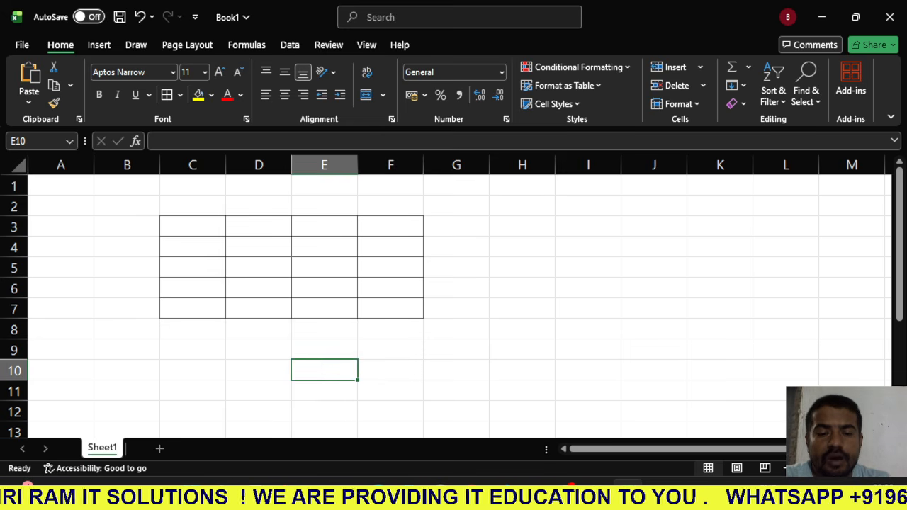
- Merge and center cells D4:E5 inside the bordered table, and reselect the merged cell to check it
{"action": "left_click_drag", "start_coordinate": [259, 247], "coordinate": [323, 268]}
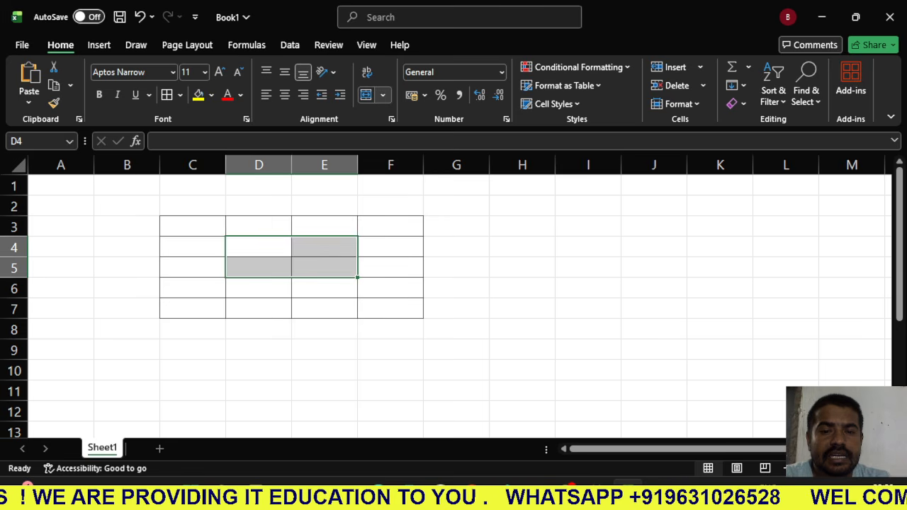
{"action": "left_click", "coordinate": [383, 94]}
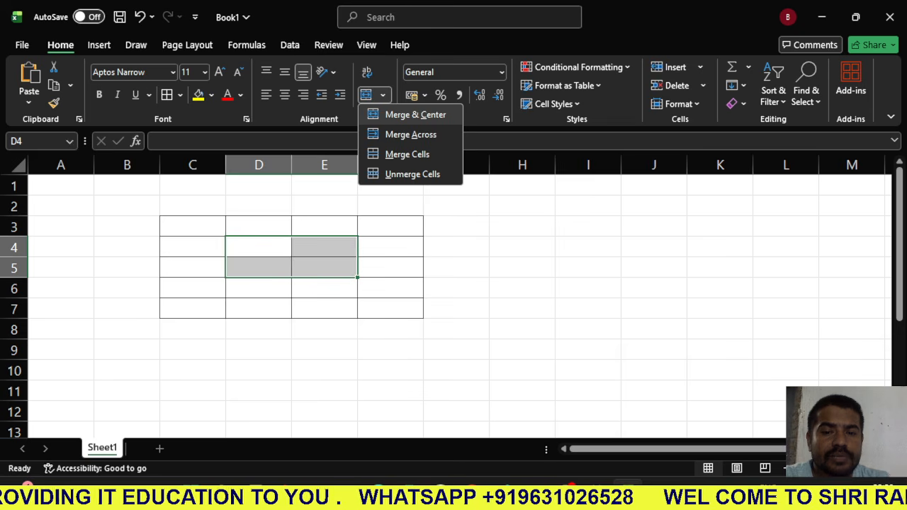
{"action": "left_click", "coordinate": [416, 114]}
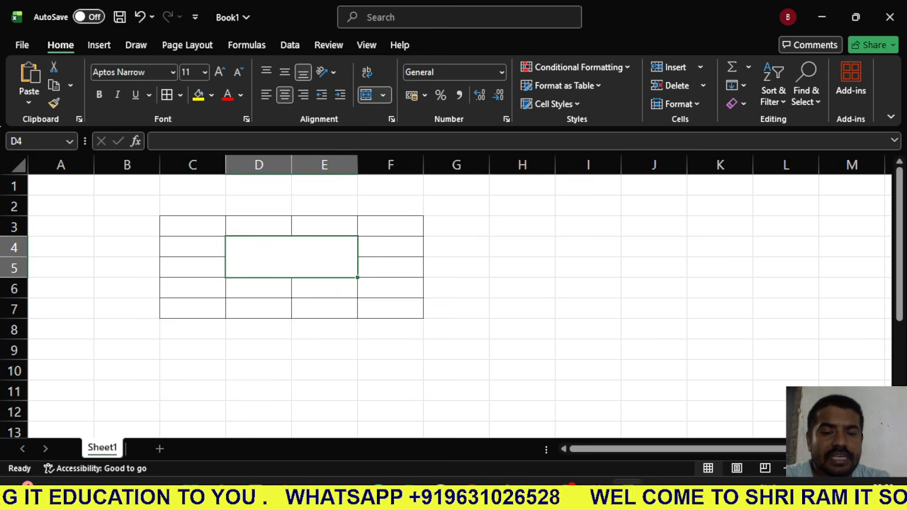
{"action": "left_click", "coordinate": [259, 350]}
{"action": "left_click", "coordinate": [291, 257]}
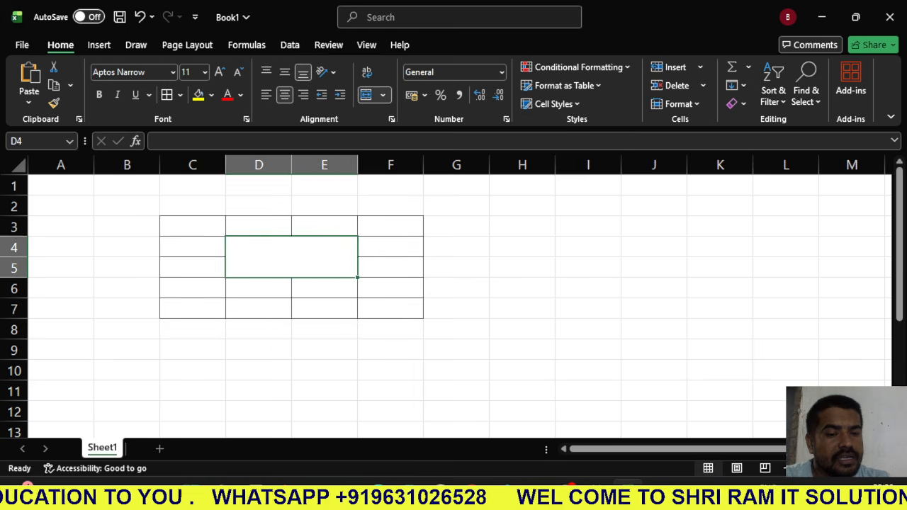
{"action": "left_click", "coordinate": [258, 309]}
{"action": "left_click", "coordinate": [291, 258]}
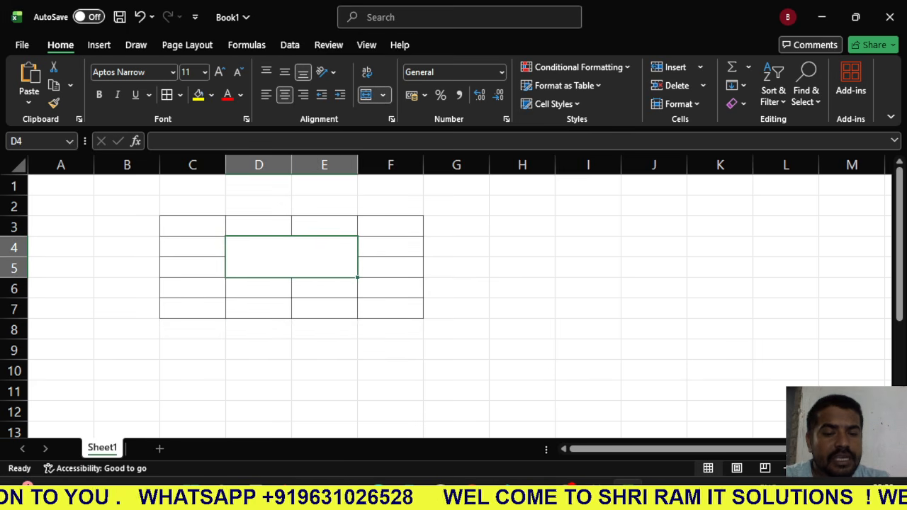
{"action": "left_click", "coordinate": [259, 289]}
- Enter the letter E in cell C4 and in the merged cell D4:E5
{"action": "left_click", "coordinate": [193, 247]}
{"action": "type", "text": "E"}
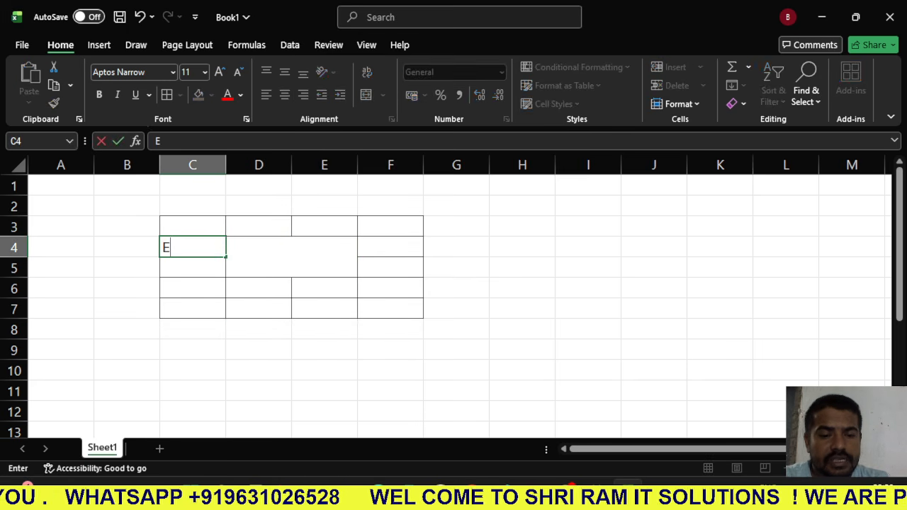
{"action": "key", "text": "Right"}
{"action": "type", "text": "E"}
{"action": "key", "text": "Down"}
{"action": "key", "text": "Down"}
- Enter the letter E in cell E6
{"action": "left_click", "coordinate": [325, 289]}
{"action": "type", "text": "E"}
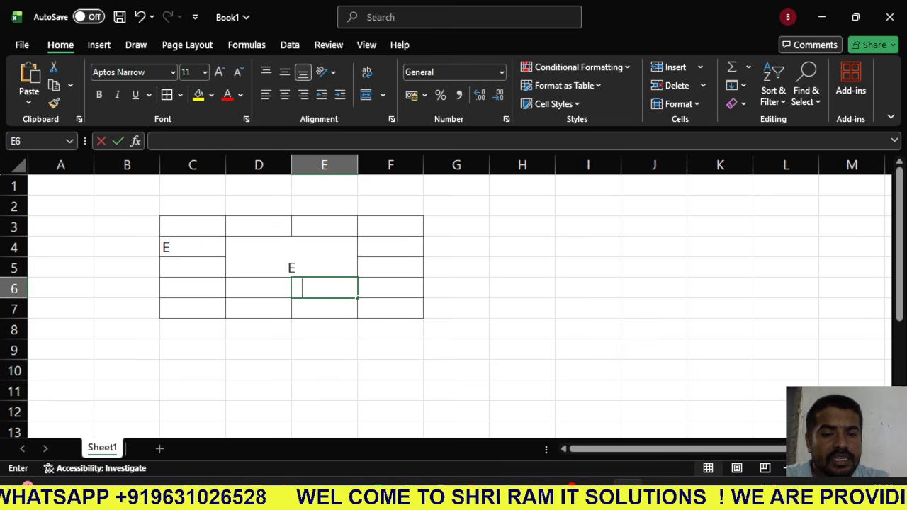
{"action": "left_click", "coordinate": [325, 330]}
- Fill the merged cell D4:E5 with yellow
{"action": "left_click", "coordinate": [291, 257]}
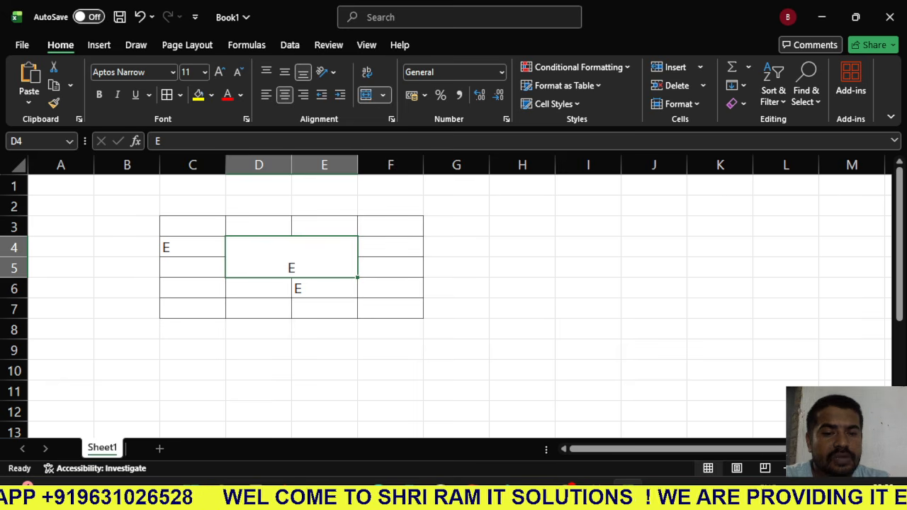
{"action": "left_click", "coordinate": [200, 95]}
{"action": "left_click", "coordinate": [259, 329]}
- Color the text in cells C4 and E6 red
{"action": "left_click", "coordinate": [192, 247]}
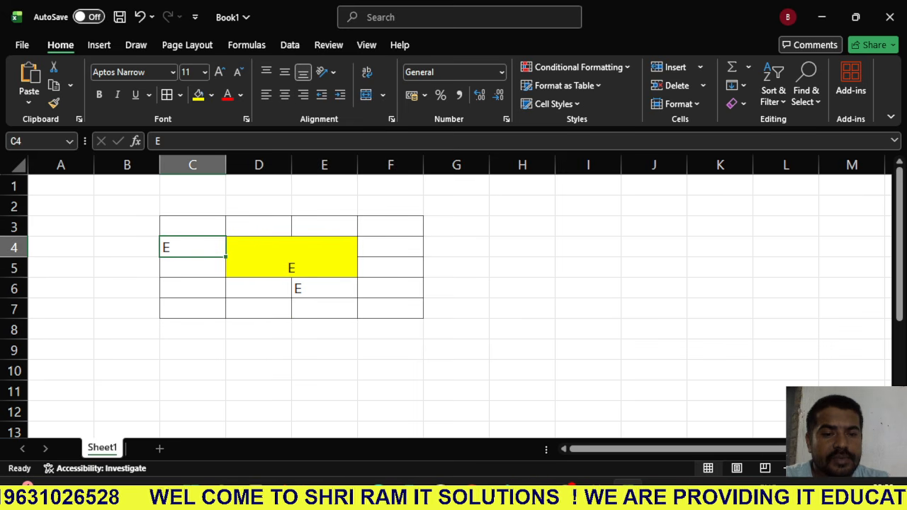
{"action": "left_click", "coordinate": [228, 94]}
{"action": "left_click", "coordinate": [325, 288]}
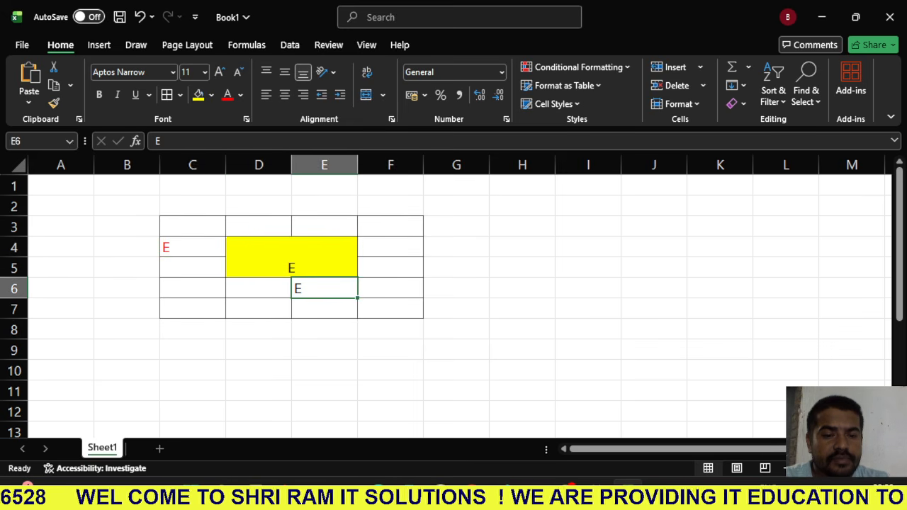
{"action": "left_click", "coordinate": [227, 95]}
{"action": "left_click", "coordinate": [258, 371]}
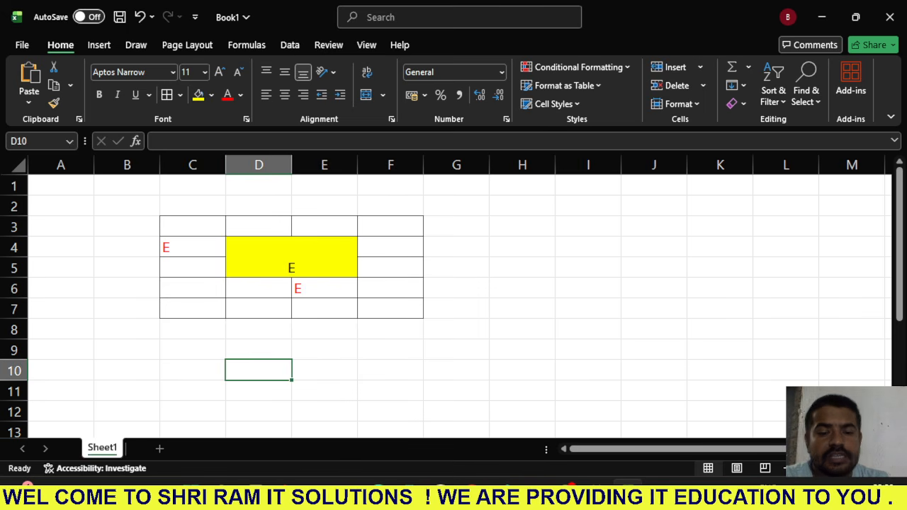
- Unmerge the yellow merged cell D4:E5
{"action": "left_click", "coordinate": [292, 257]}
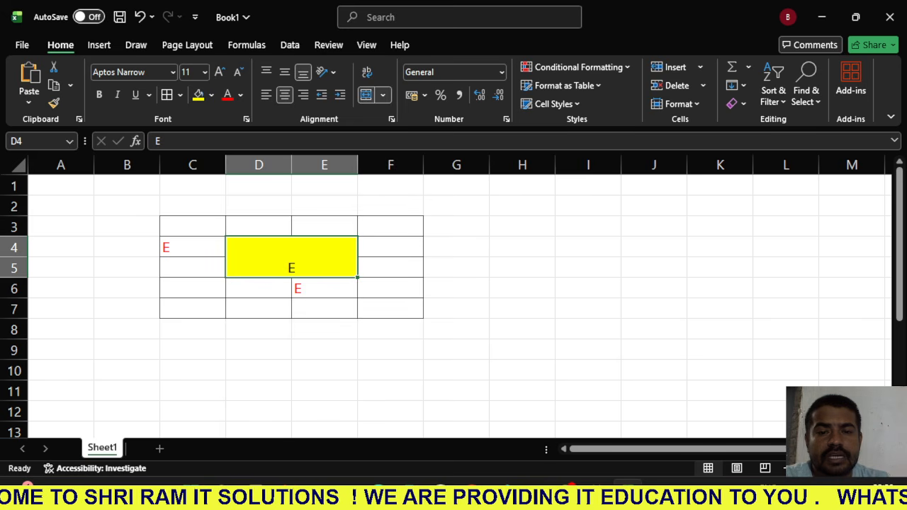
{"action": "left_click", "coordinate": [366, 94]}
{"action": "left_click", "coordinate": [259, 330]}
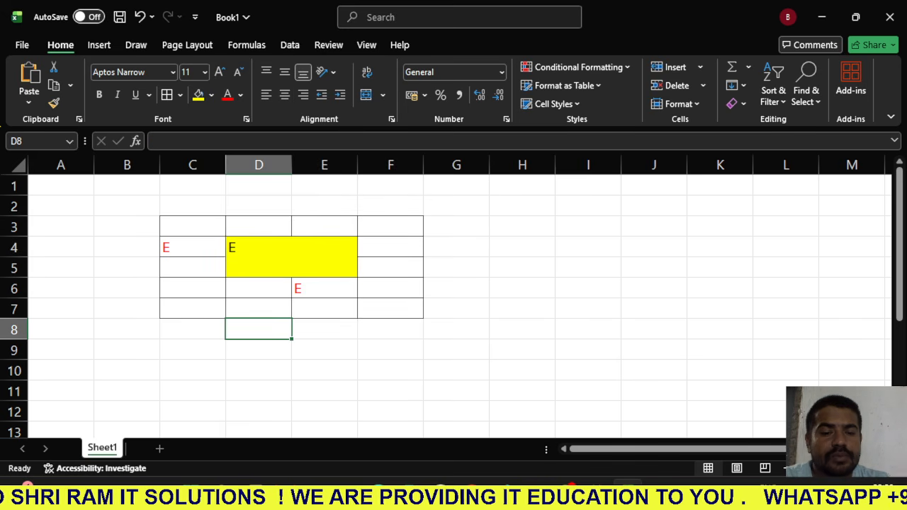
- Reapply all borders to the unmerged cells D4:E5
{"action": "key", "text": "Up"}
{"action": "key", "text": "Up"}
{"action": "key", "text": "Up"}
{"action": "key", "text": "Up"}
{"action": "key", "text": "shift+Right"}
{"action": "key", "text": "shift+Down"}
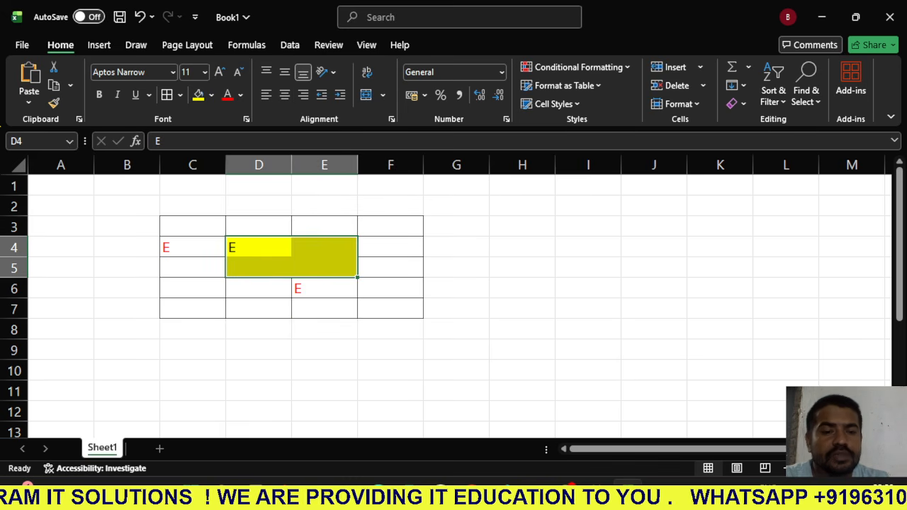
{"action": "left_click", "coordinate": [166, 95]}
{"action": "left_click", "coordinate": [259, 350]}
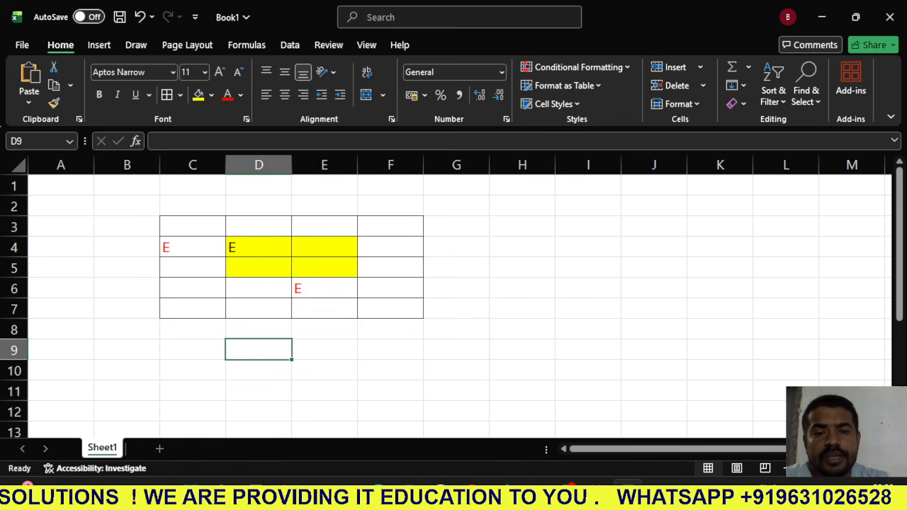
- Replace the text in cell D4 with EFRSEFSS and reselect the cell
{"action": "left_click", "coordinate": [325, 227]}
{"action": "left_click", "coordinate": [259, 247]}
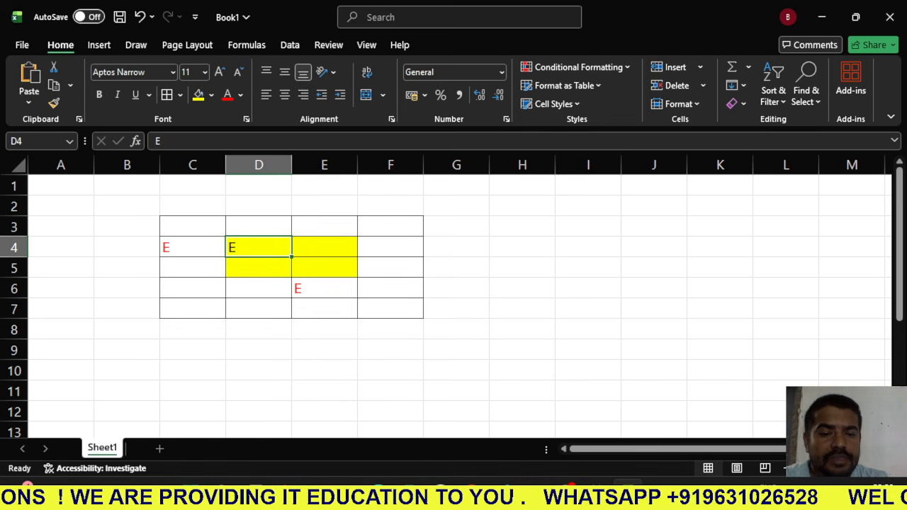
{"action": "type", "text": "EFRSEFSS"}
{"action": "left_click", "coordinate": [258, 288]}
{"action": "left_click", "coordinate": [259, 247]}
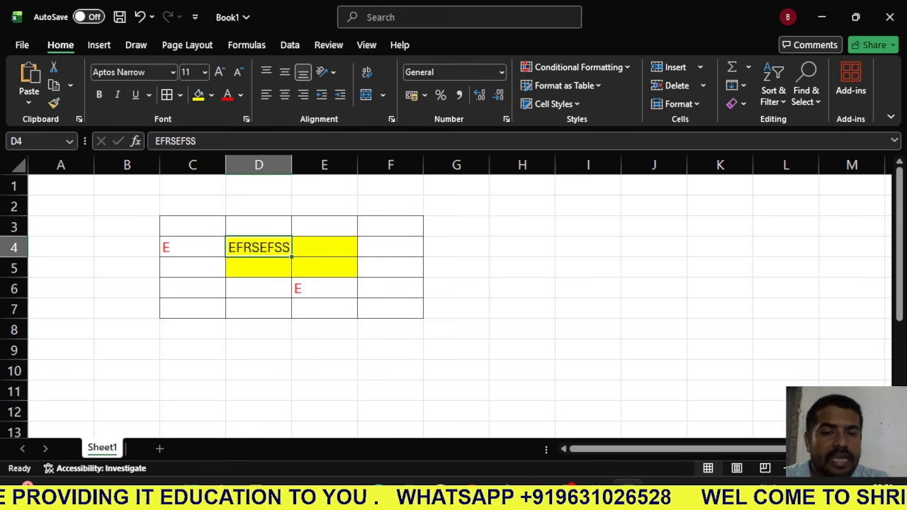
- Angle the text in cell D4 counterclockwise
{"action": "left_click", "coordinate": [327, 72]}
{"action": "left_click", "coordinate": [386, 92]}
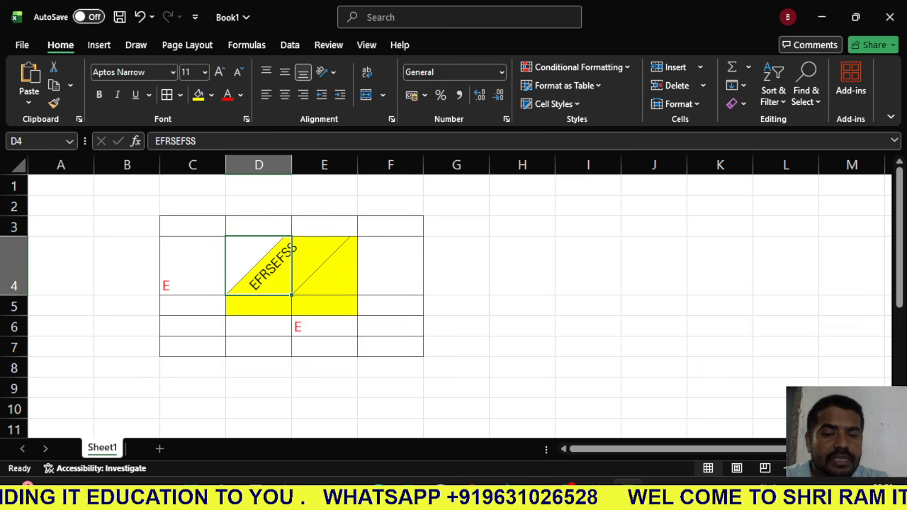
{"action": "left_click", "coordinate": [324, 266]}
{"action": "left_click", "coordinate": [259, 266]}
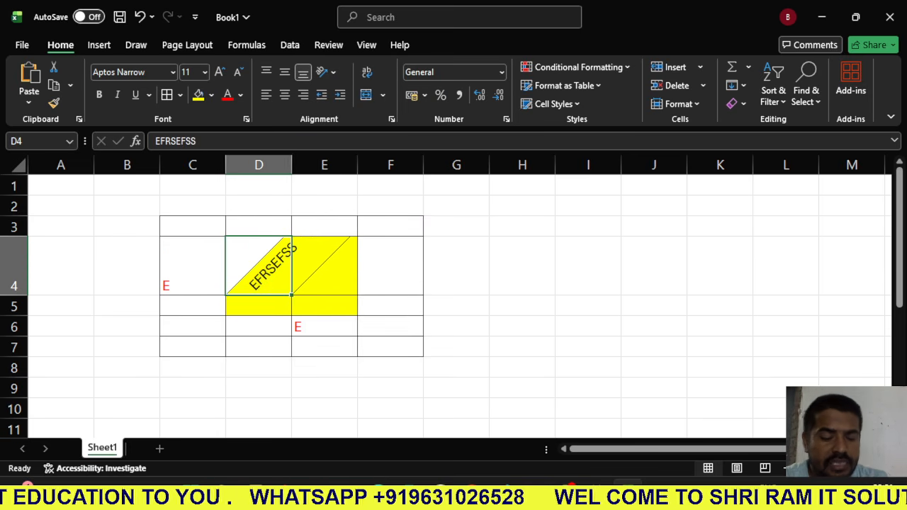
- Undo the recent edits back to before the text entry in E6, including the rotation, unmerging, font color and fill
{"action": "key", "text": "ctrl+z"}
{"action": "key", "text": "ctrl+z"}
{"action": "key", "text": "ctrl+z"}
{"action": "key", "text": "ctrl+z"}
{"action": "key", "text": "ctrl+z"}
{"action": "key", "text": "ctrl+z"}
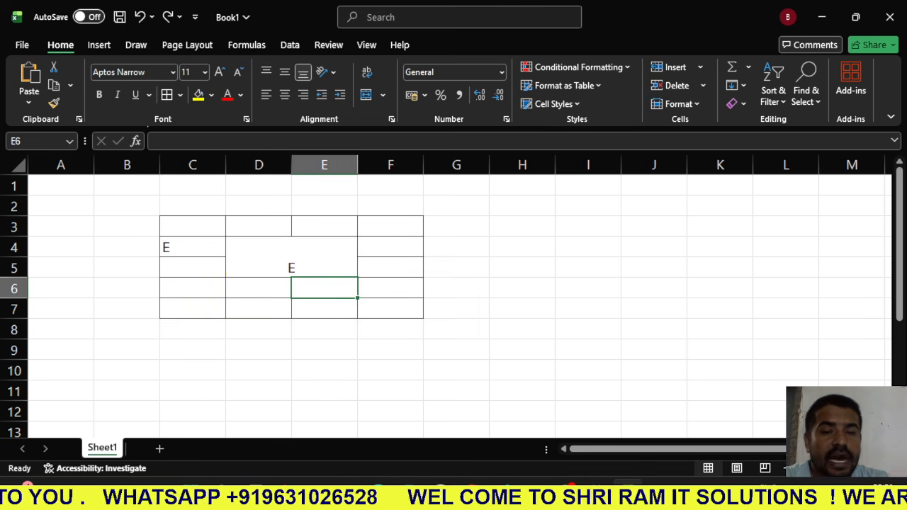
- Make the text in C4:F6 bold and select the merged cell D4:E5
{"action": "left_click", "coordinate": [259, 330]}
{"action": "left_click_drag", "start_coordinate": [192, 246], "coordinate": [389, 287]}
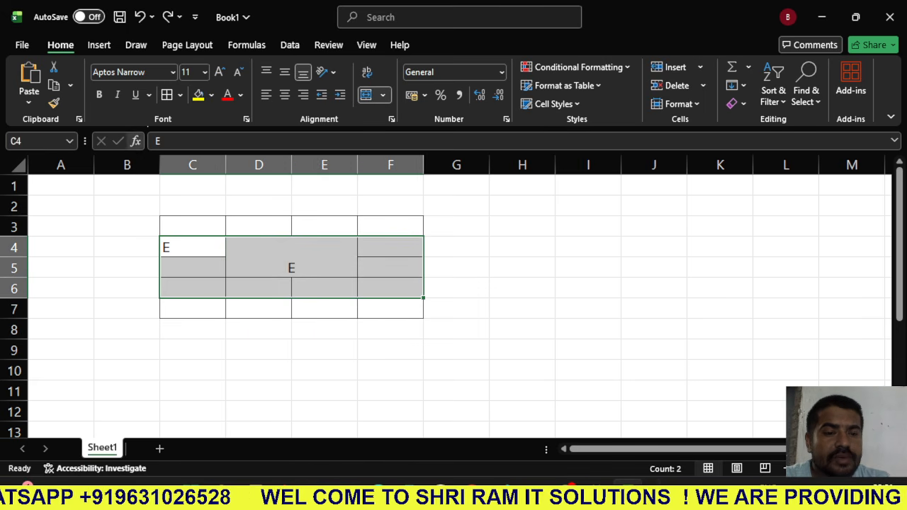
{"action": "key", "text": "ctrl+b"}
{"action": "key", "text": "ctrl+b"}
{"action": "key", "text": "ctrl+b"}
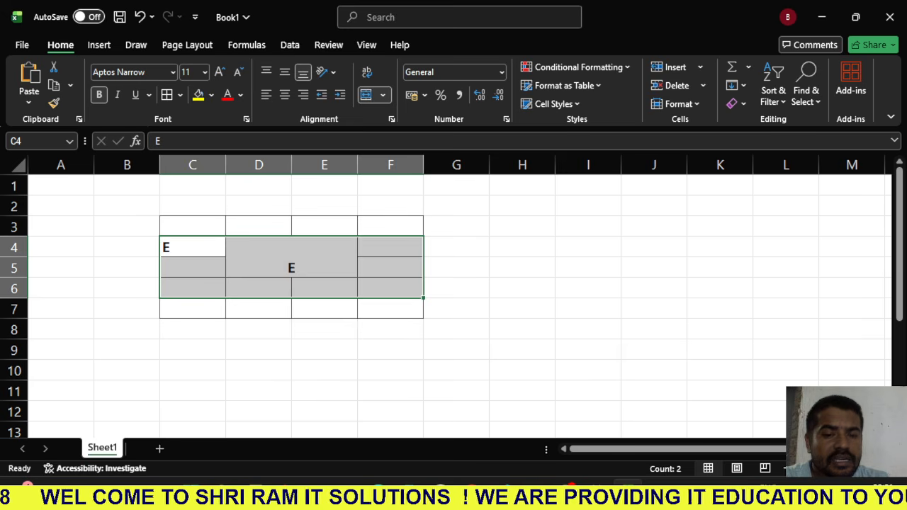
{"action": "left_click", "coordinate": [291, 257]}
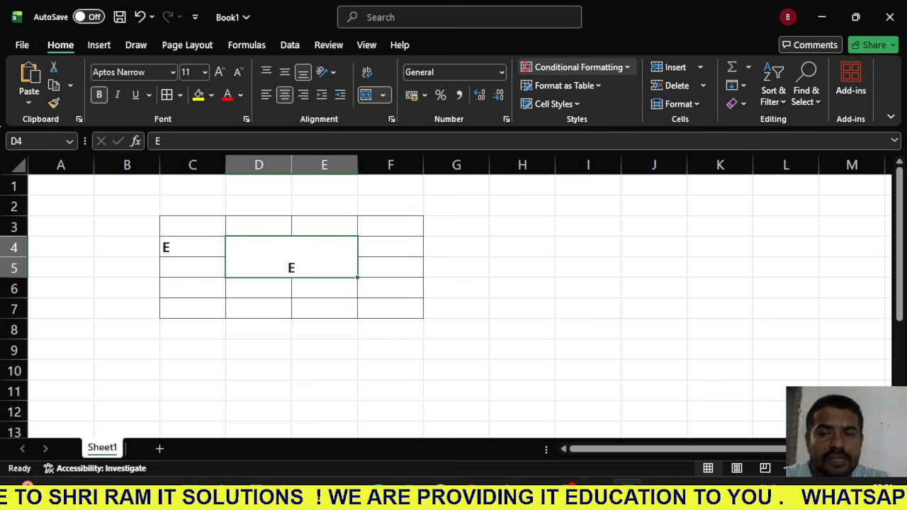
- Fill cells A1:A5 with short sample first names, repeating the same name in A2, A4 and A5
{"action": "left_click", "coordinate": [578, 66]}
{"action": "key", "text": "Escape"}
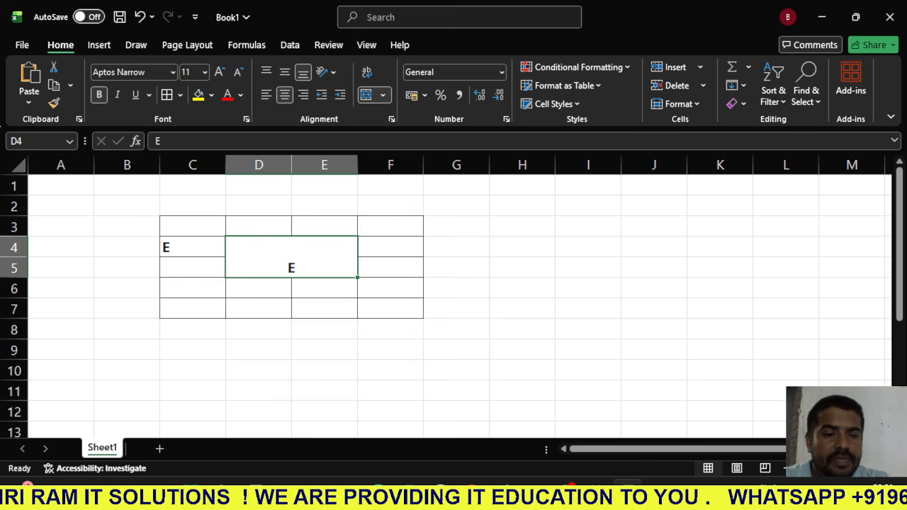
{"action": "left_click", "coordinate": [61, 186]}
{"action": "type", "text": "RANA"}
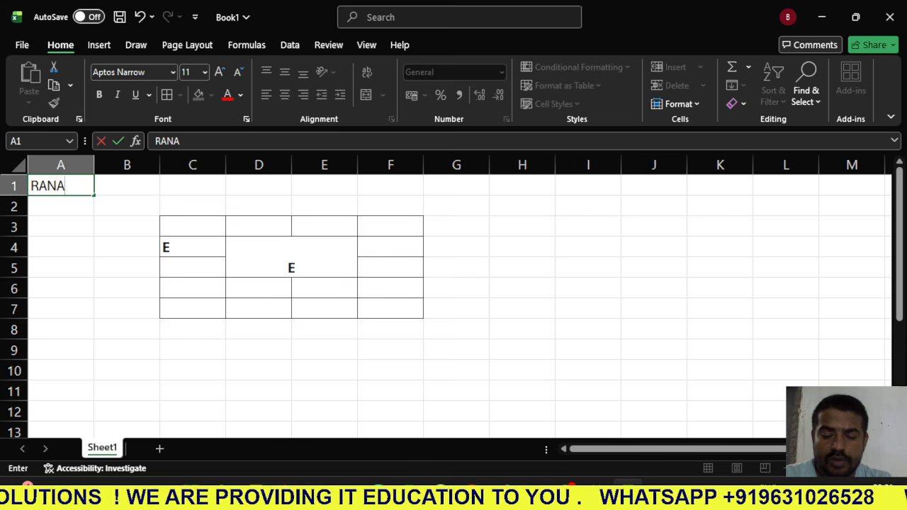
{"action": "key", "text": "Return"}
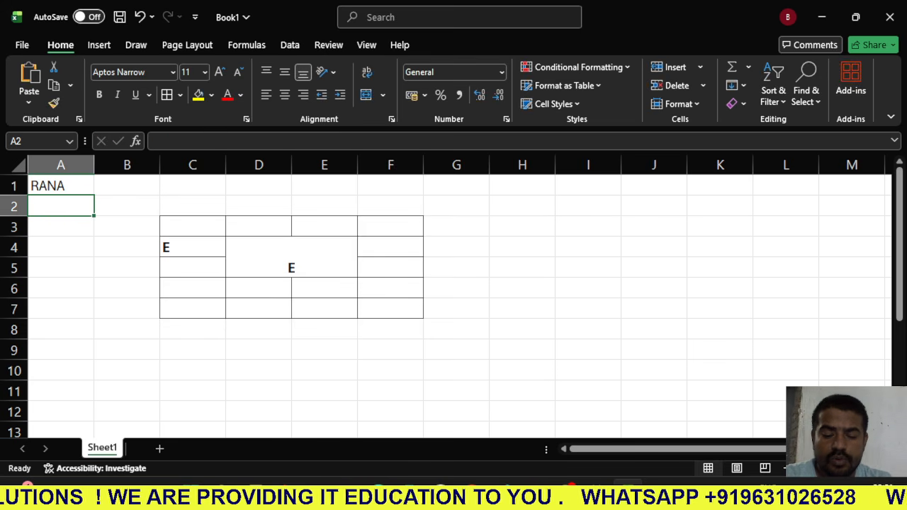
{"action": "type", "text": "RAJA"}
{"action": "key", "text": "Return"}
{"action": "type", "text": "RAJU"}
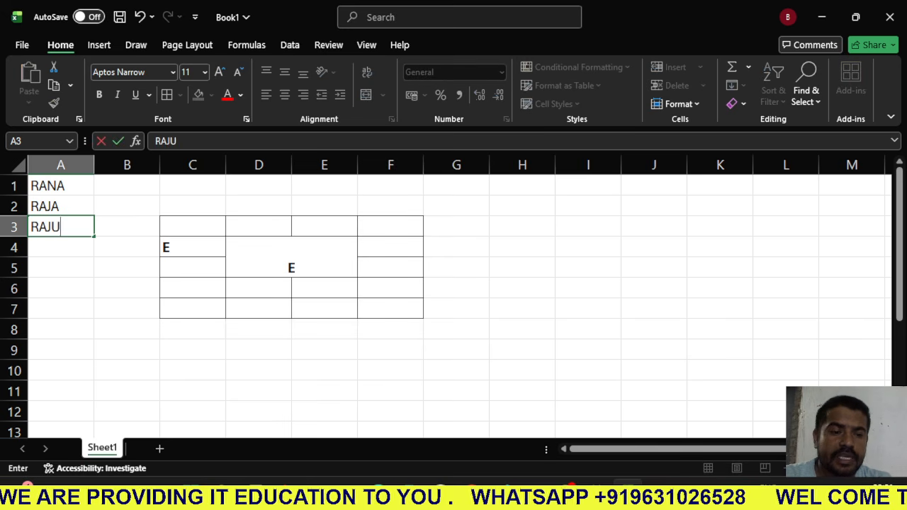
{"action": "key", "text": "Return"}
{"action": "type", "text": "RAJA"}
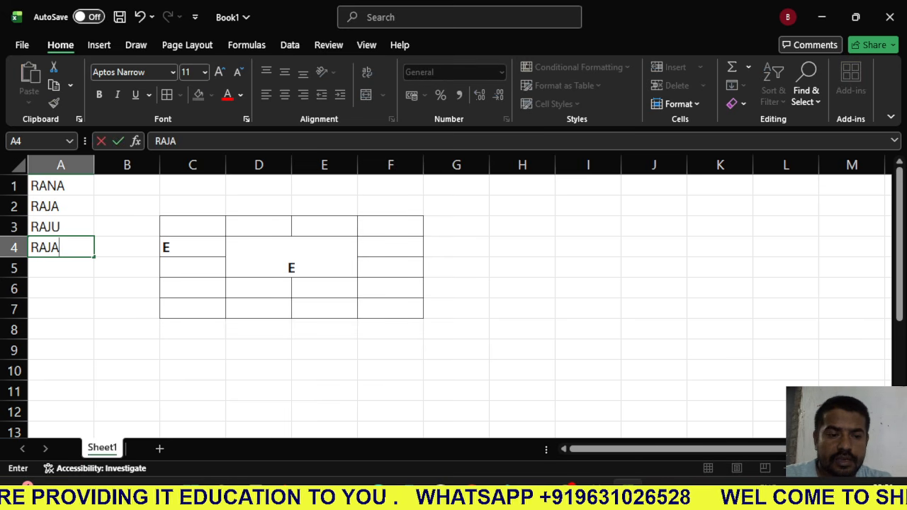
{"action": "key", "text": "Return"}
{"action": "type", "text": "RAJA"}
{"action": "key", "text": "Return"}
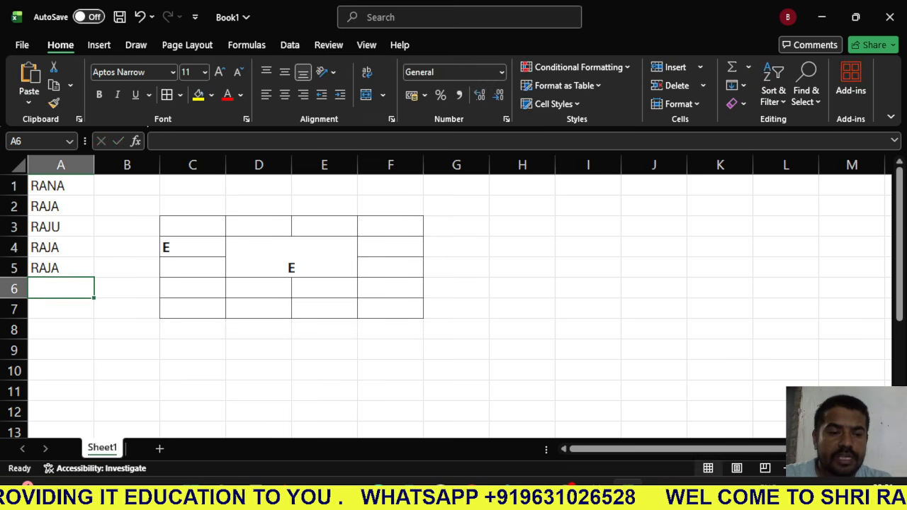
- Continue the list in A6:A9 with ARJJ, AA, RAJY and ASDF
{"action": "type", "text": "ARJJ"}
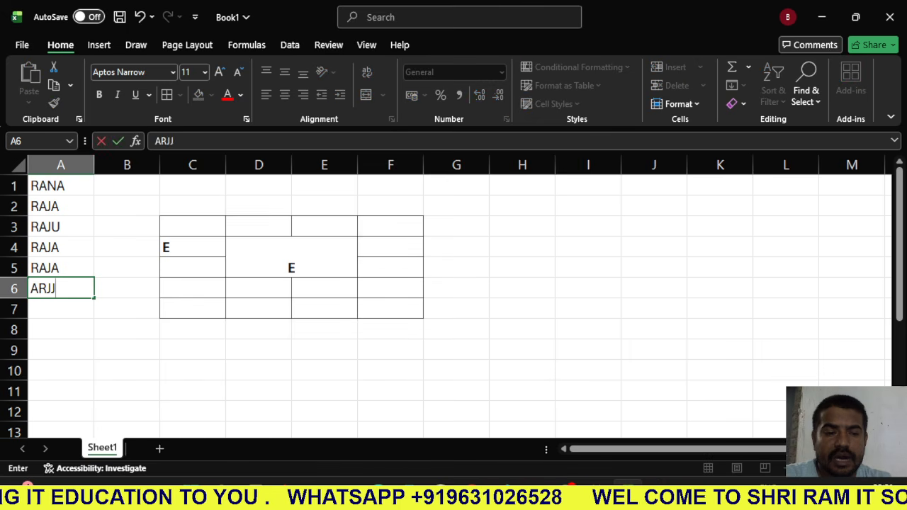
{"action": "key", "text": "Return"}
{"action": "type", "text": "AA"}
{"action": "key", "text": "Return"}
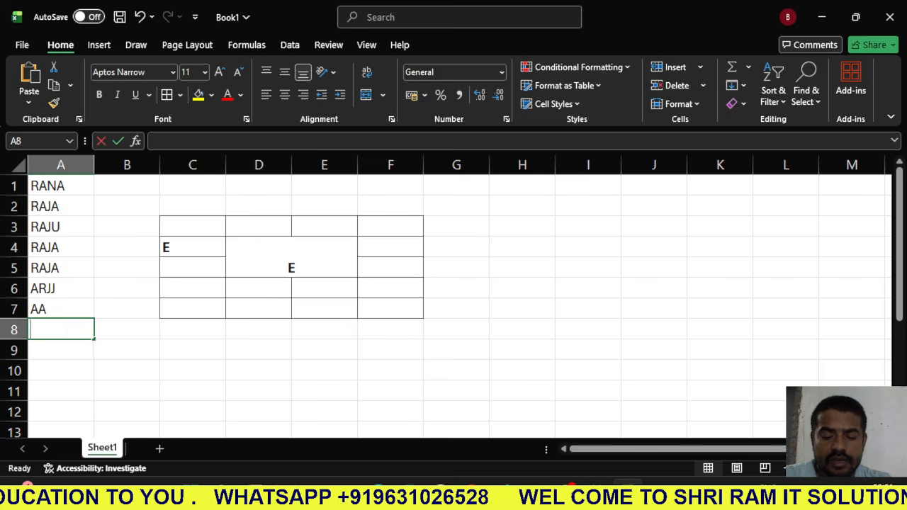
{"action": "type", "text": "RAJY"}
{"action": "key", "text": "Return"}
{"action": "type", "text": "ASDF"}
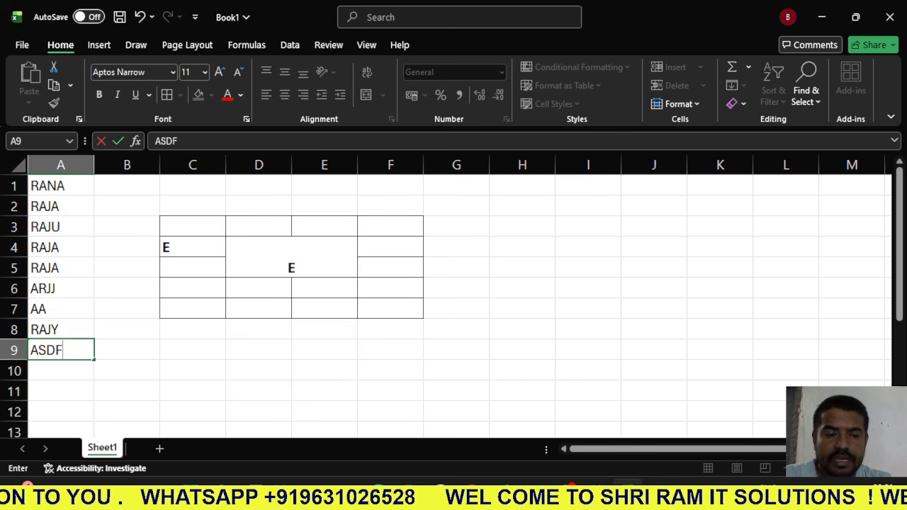
{"action": "key", "text": "Return"}
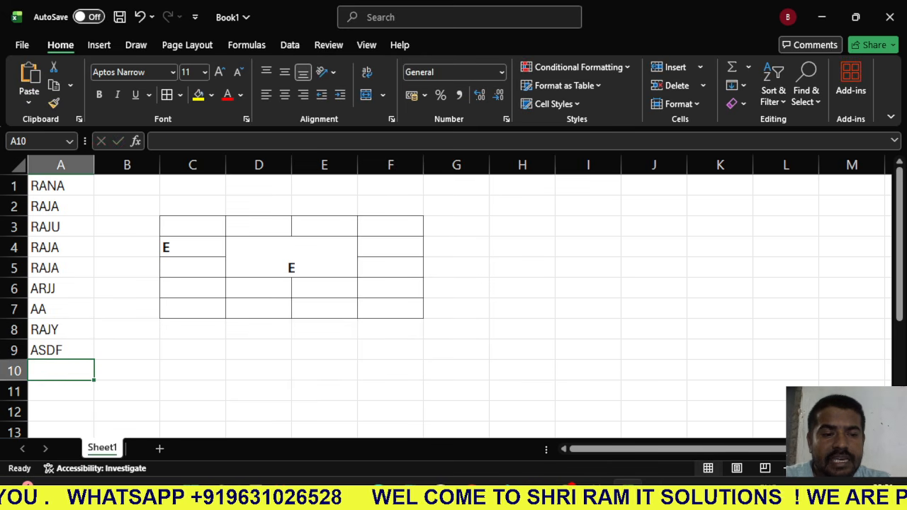
- Highlight the duplicate values in column A using Light Red Fill with Dark Red Text
{"action": "left_click", "coordinate": [61, 166]}
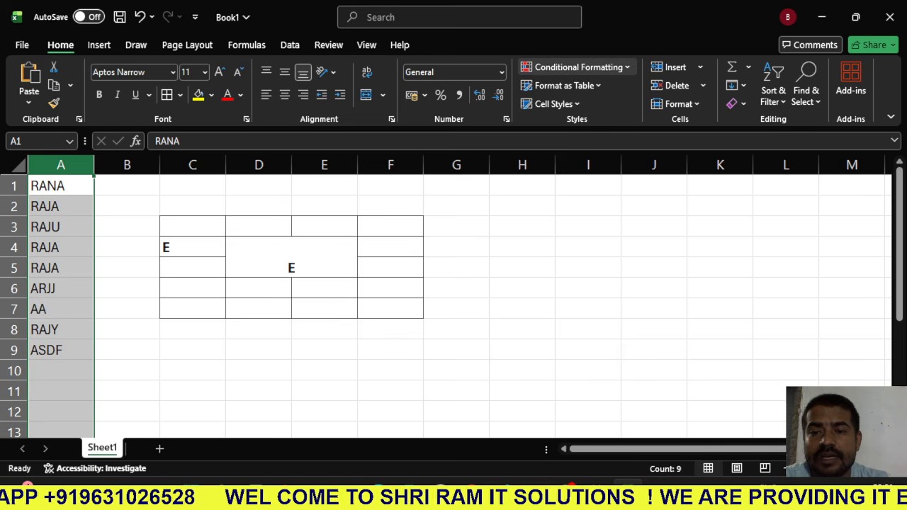
{"action": "left_click", "coordinate": [578, 67]}
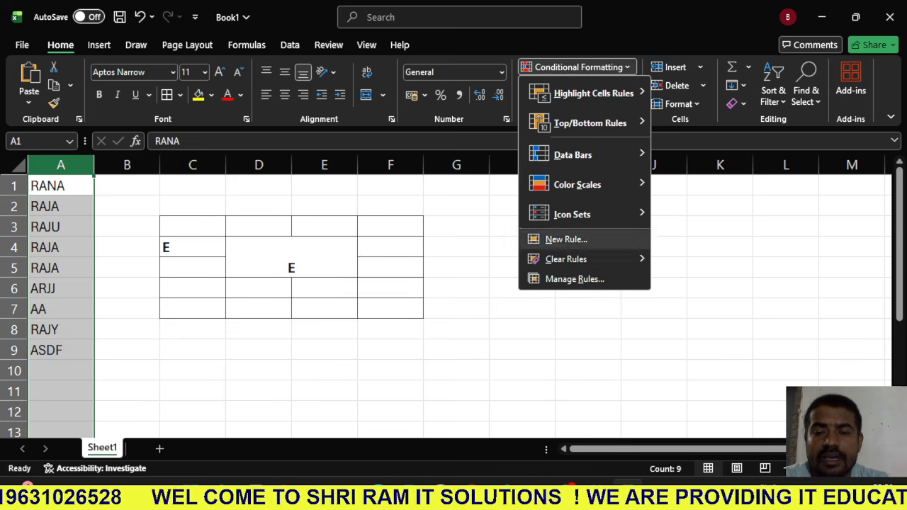
{"action": "mouse_move", "coordinate": [593, 93]}
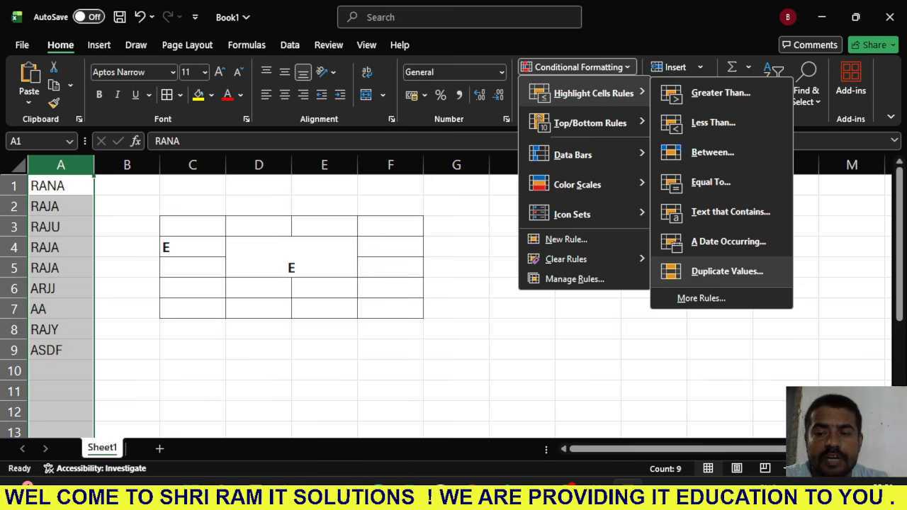
{"action": "left_click", "coordinate": [726, 270]}
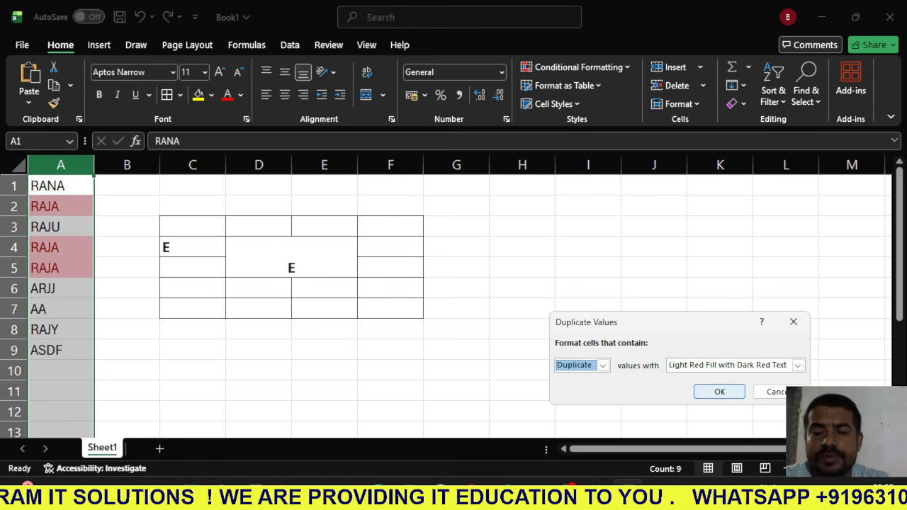
{"action": "left_click", "coordinate": [719, 392]}
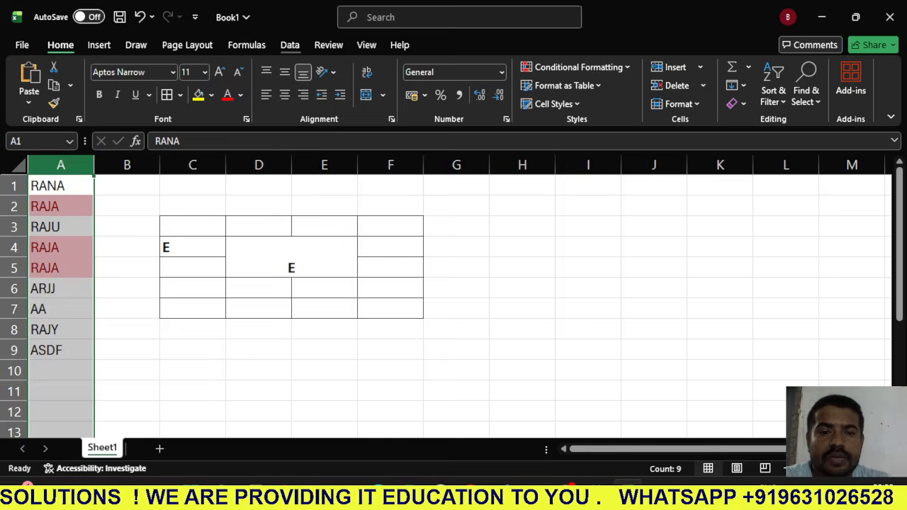
- Remove the duplicate values from column A and dismiss the confirmation message
{"action": "left_click", "coordinate": [290, 47]}
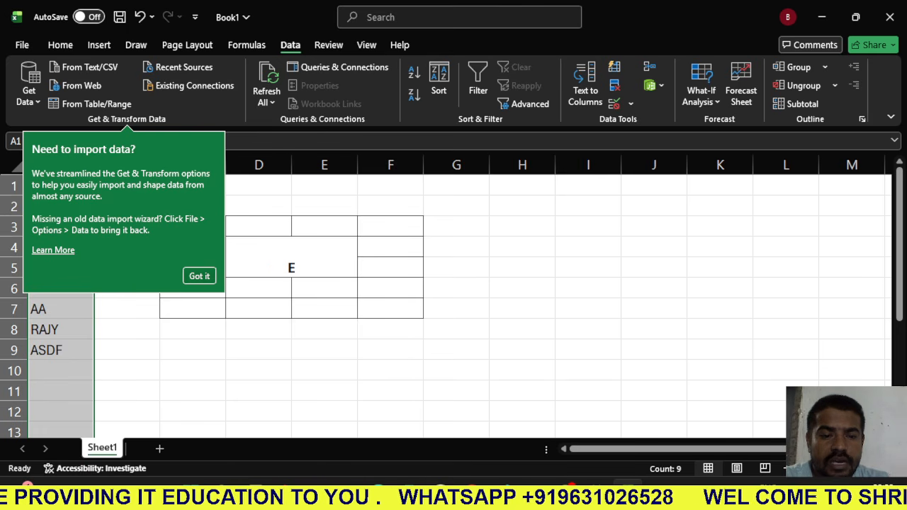
{"action": "left_click", "coordinate": [199, 276]}
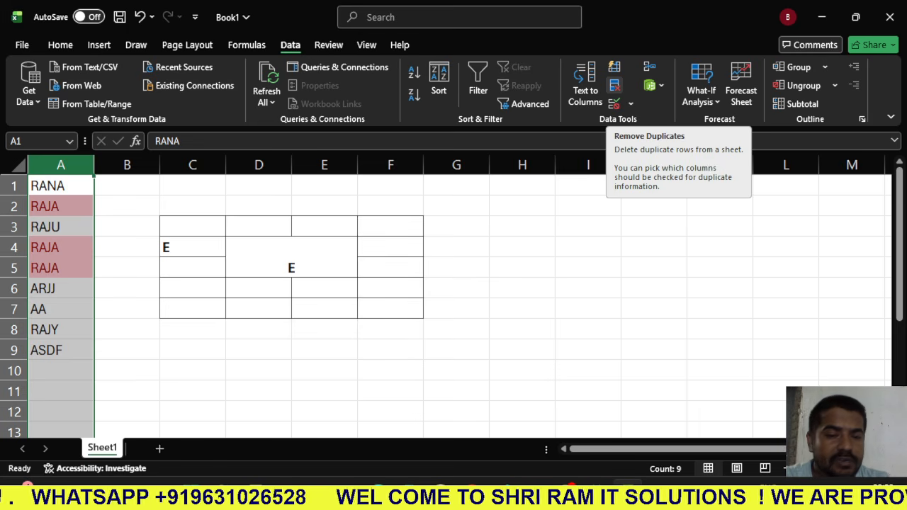
{"action": "left_click", "coordinate": [614, 85]}
{"action": "left_click", "coordinate": [743, 442]}
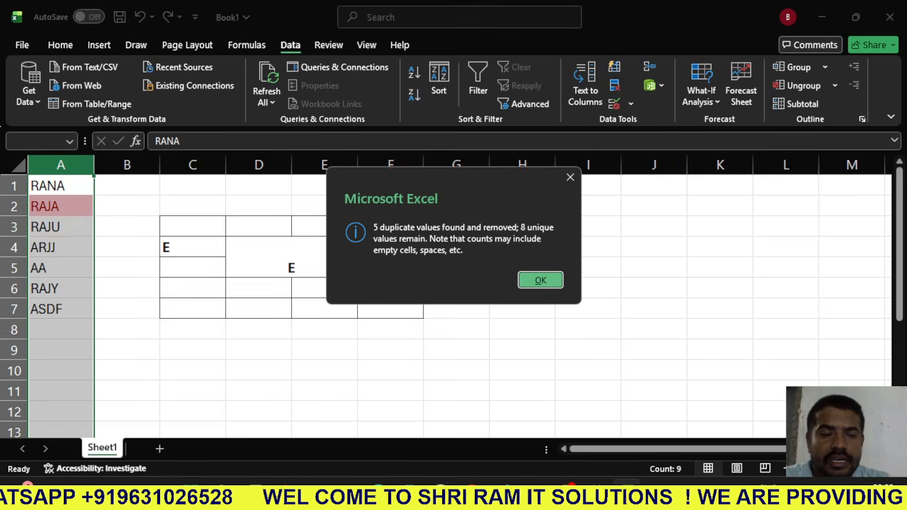
{"action": "key", "text": "Return"}
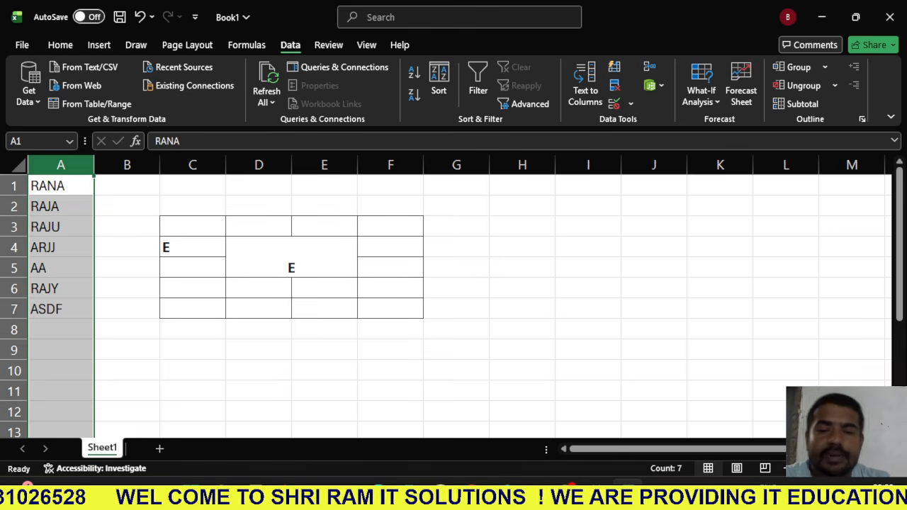
- Clear the contents of every cell in Sheet1 and add a new worksheet
{"action": "left_click", "coordinate": [291, 257]}
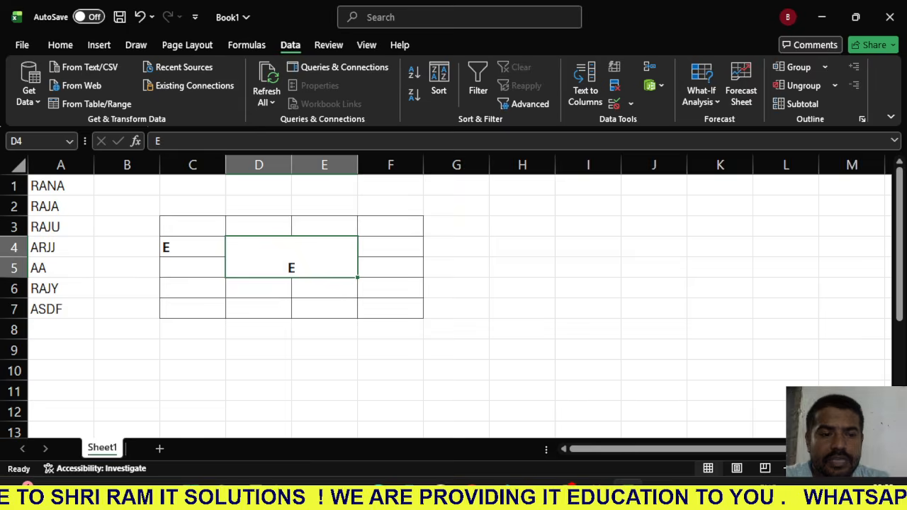
{"action": "left_click", "coordinate": [19, 165]}
{"action": "key", "text": "Delete"}
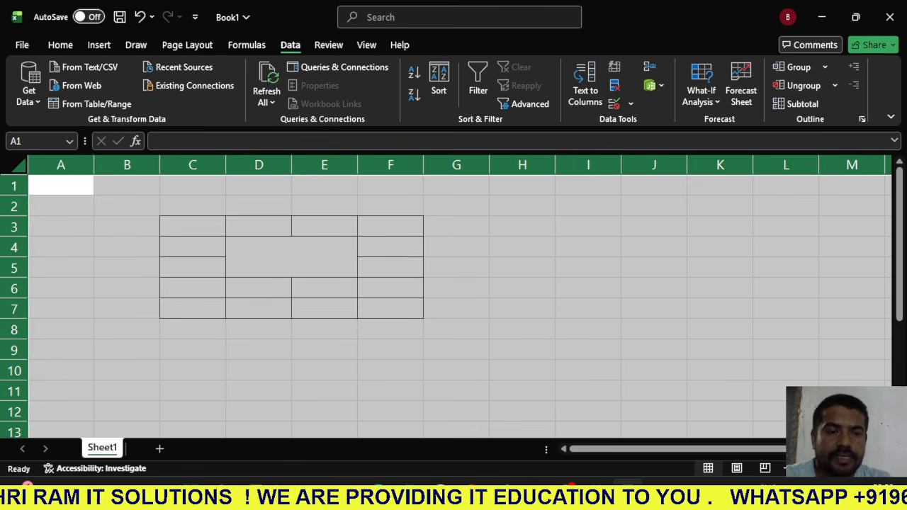
{"action": "left_click", "coordinate": [159, 448]}
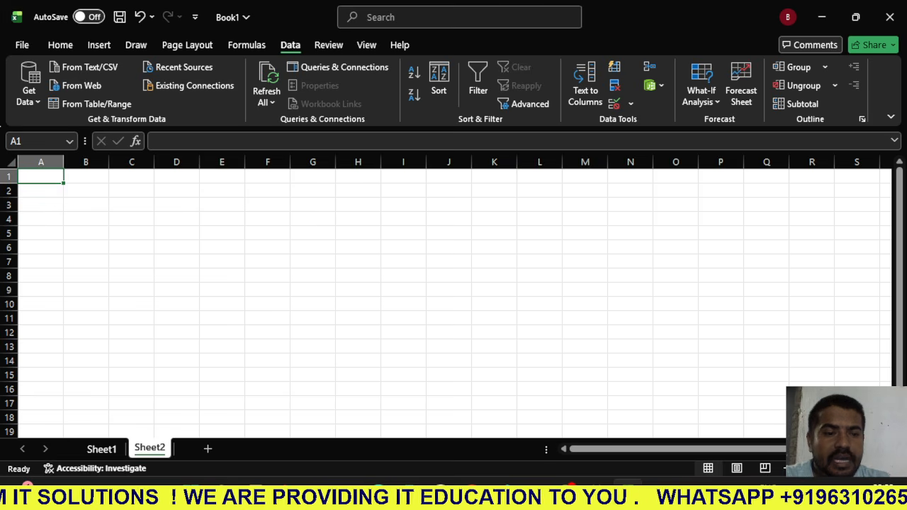
{"action": "left_click", "coordinate": [86, 290]}
{"action": "left_click", "coordinate": [60, 45]}
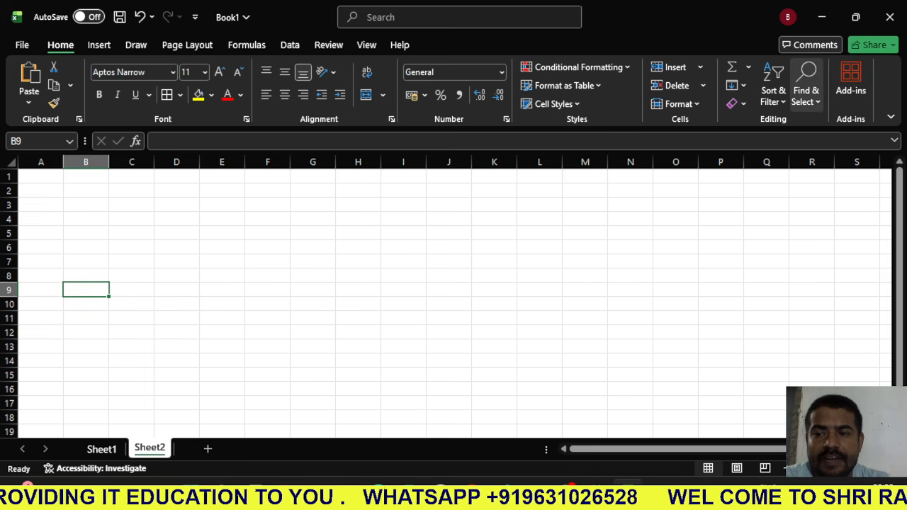
{"action": "left_click", "coordinate": [807, 90]}
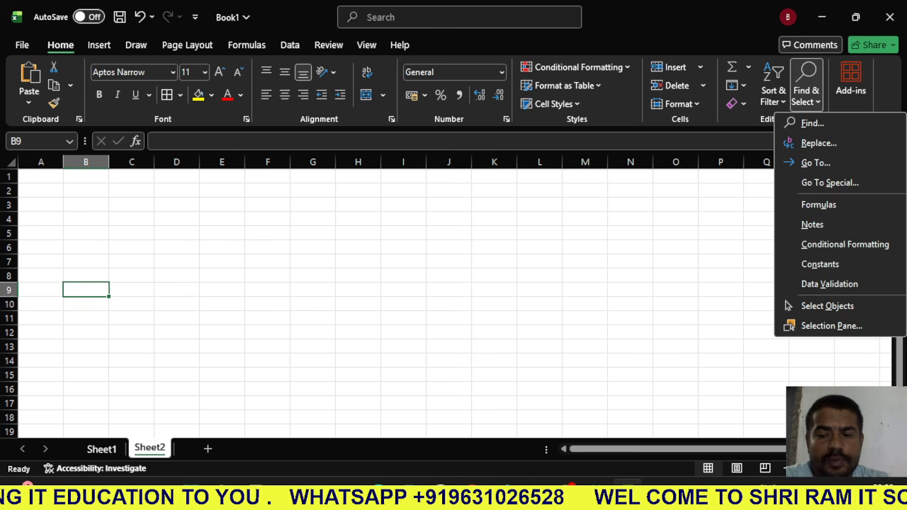
{"action": "key", "text": "Escape"}
{"action": "left_click", "coordinate": [100, 45]}
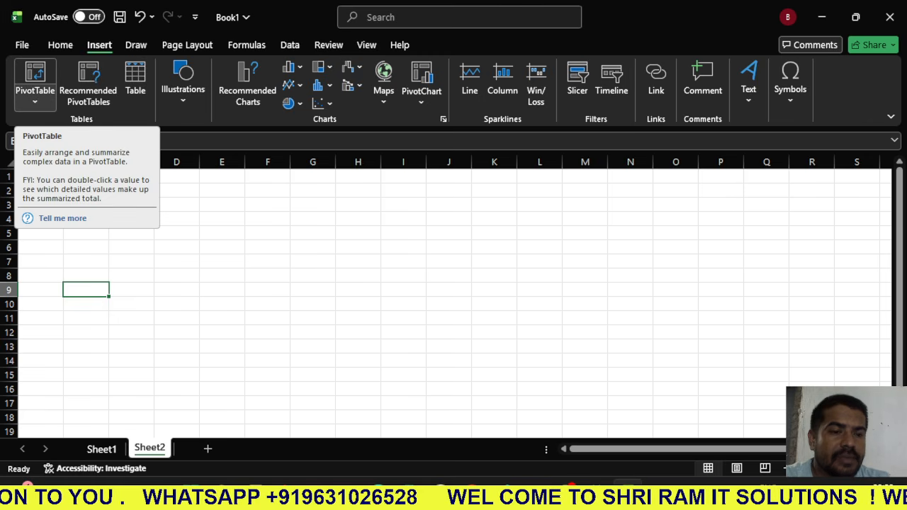
{"action": "left_click", "coordinate": [132, 205]}
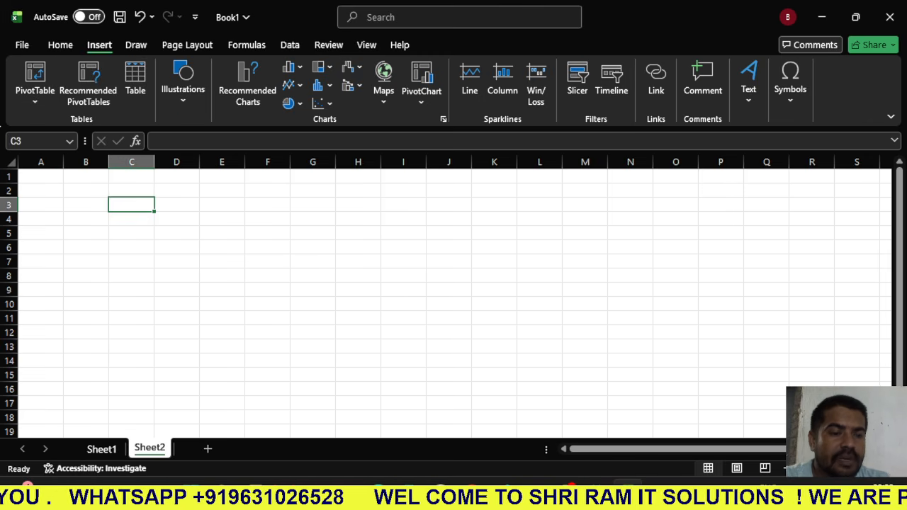
- Enter NAME in A1 and ROLL MARKS in B1 as column headings on the new sheet
{"action": "left_click", "coordinate": [41, 176]}
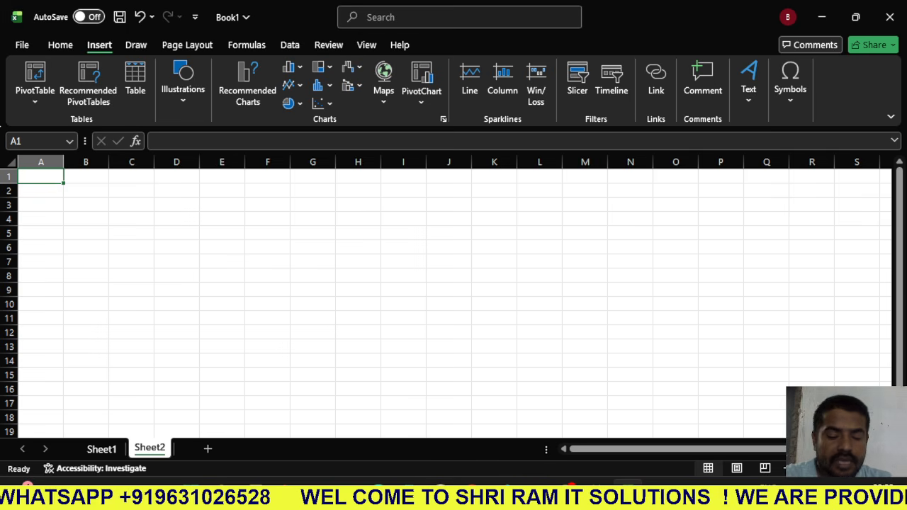
{"action": "type", "text": "NAME"}
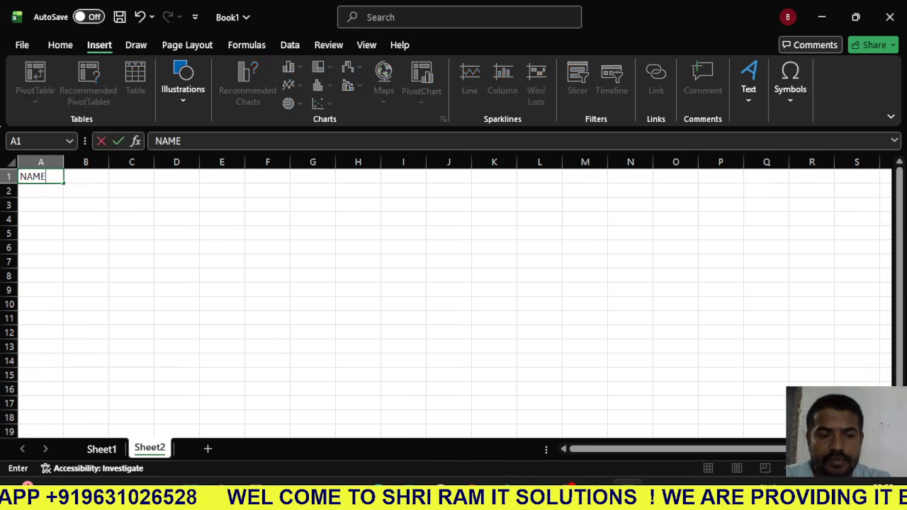
{"action": "key", "text": "Tab"}
{"action": "type", "text": "ROL"}
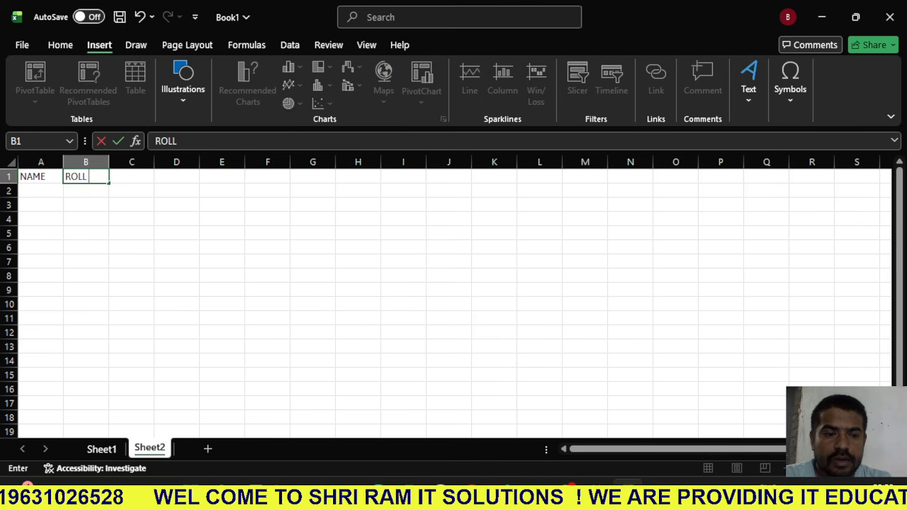
{"action": "type", "text": "L MARKS"}
{"action": "key", "text": "Return"}
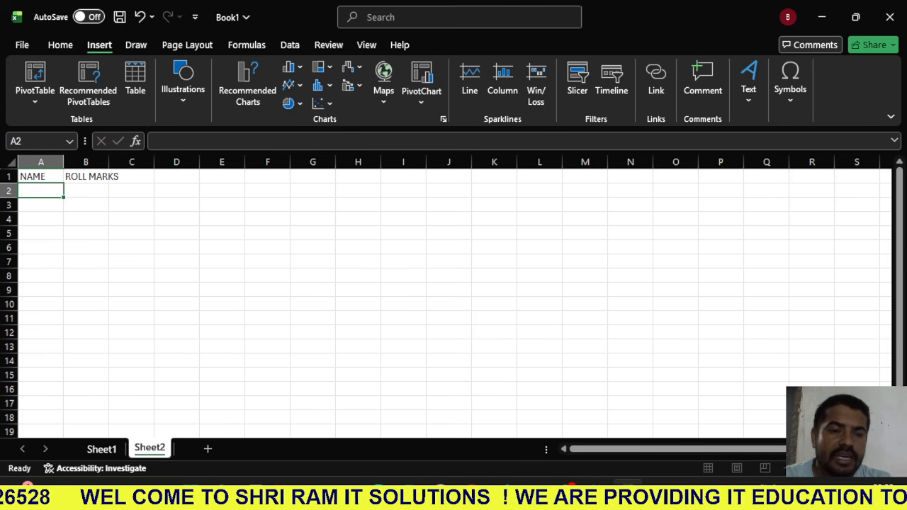
- Move the word MARKS out of the B1 heading into C1, leaving ROLL in B1
{"action": "left_click", "coordinate": [86, 177]}
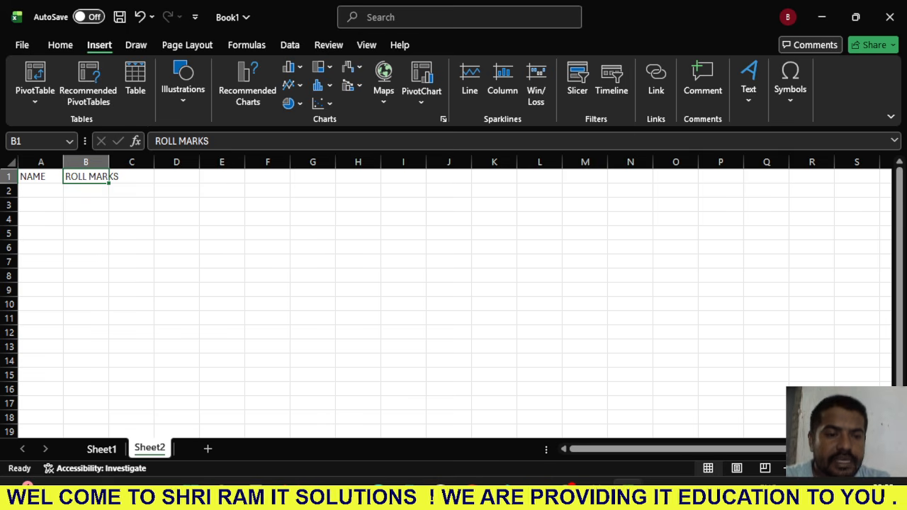
{"action": "left_click_drag", "start_coordinate": [176, 141], "coordinate": [211, 141]}
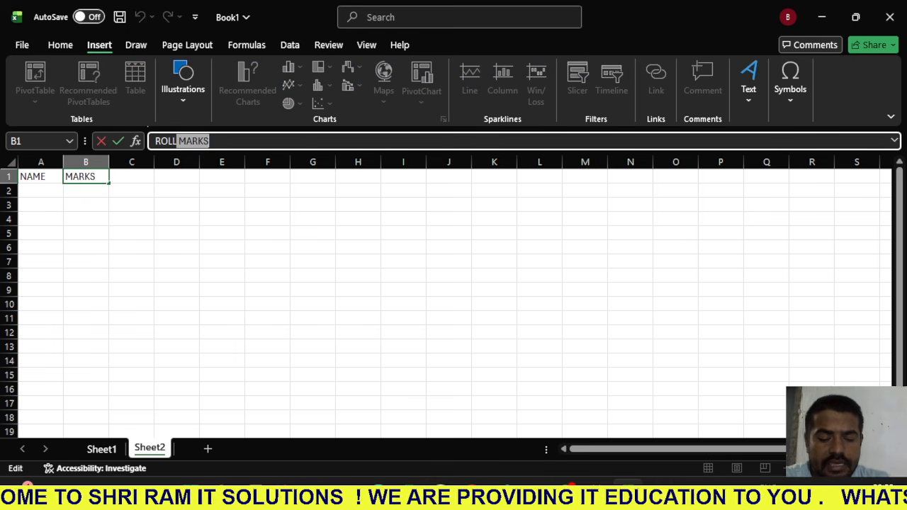
{"action": "key", "text": "ctrl+x"}
{"action": "key", "text": "Tab"}
{"action": "key", "text": "ctrl+v"}
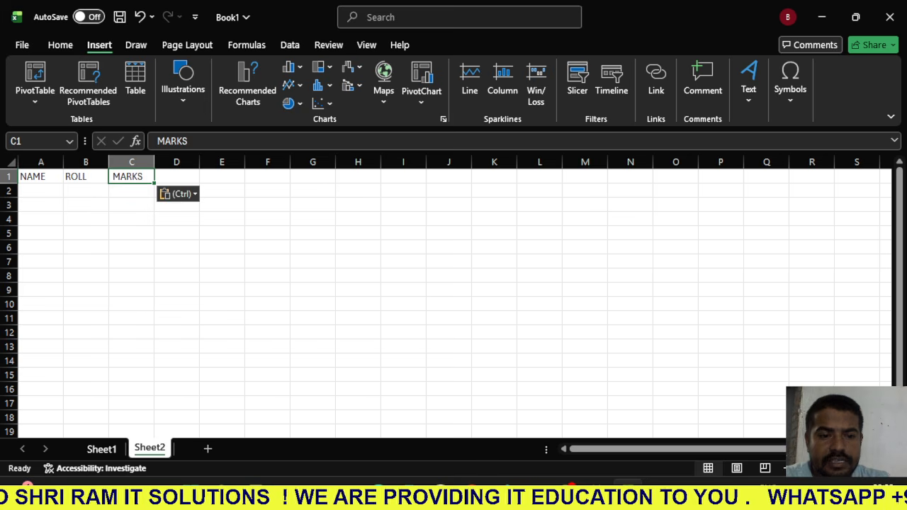
- Enter the first three students' names in A2 to A4 under the NAME heading
{"action": "key", "text": "Return"}
{"action": "key", "text": "Left"}
{"action": "type", "text": "RAM"}
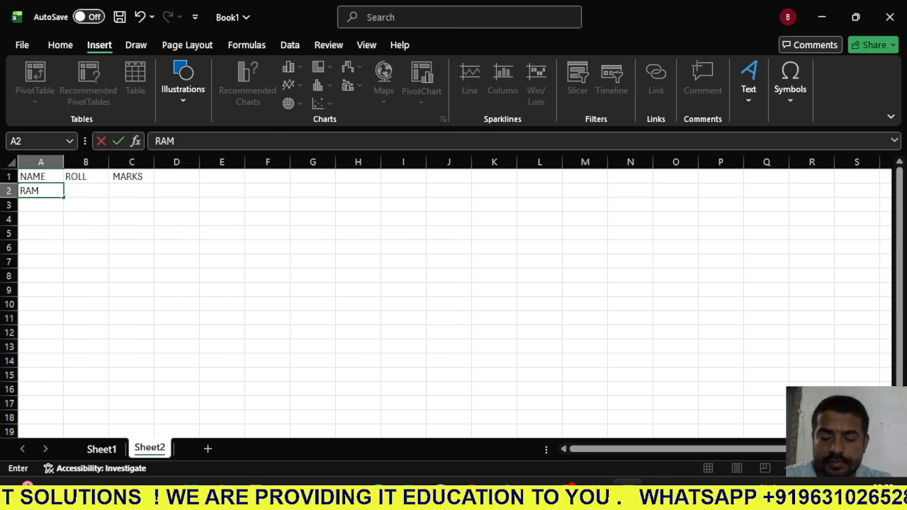
{"action": "key", "text": "Return"}
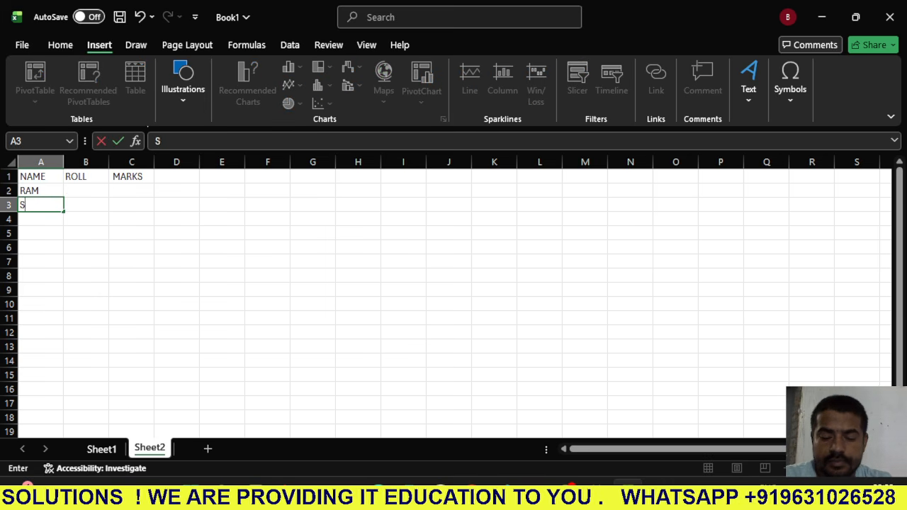
{"action": "type", "text": "SHYAM"}
{"action": "key", "text": "Return"}
{"action": "type", "text": "MOHAN"}
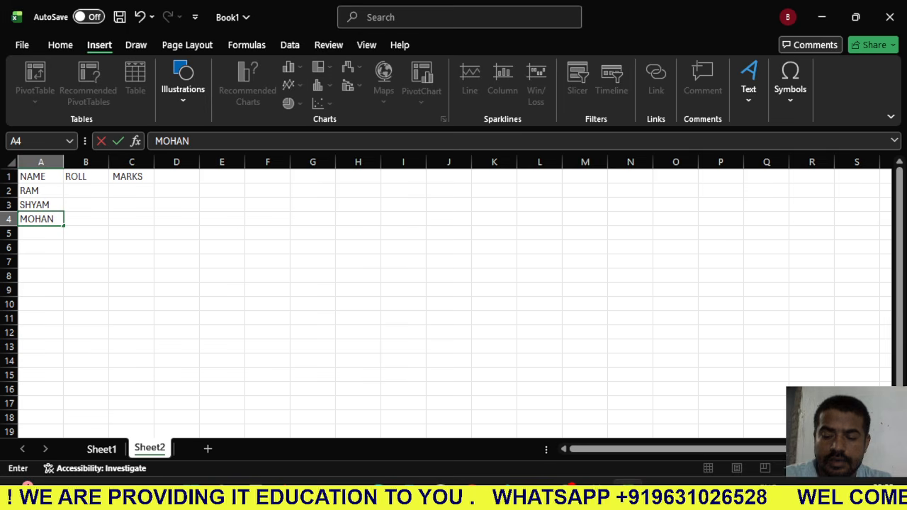
{"action": "key", "text": "Return"}
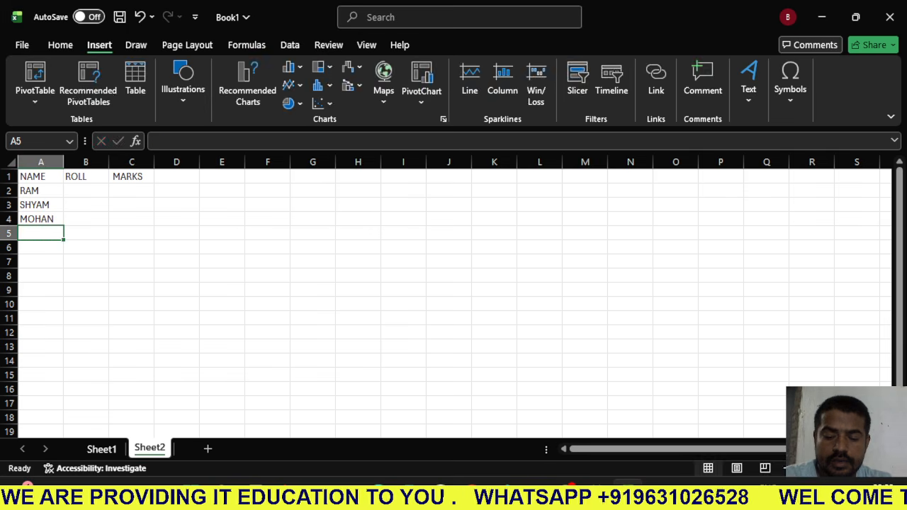
- Enter three more students' names in A5 to A7, correcting the misspelled one in A6
{"action": "type", "text": "GANESH"}
{"action": "key", "text": "Return"}
{"action": "type", "text": "RAESH"}
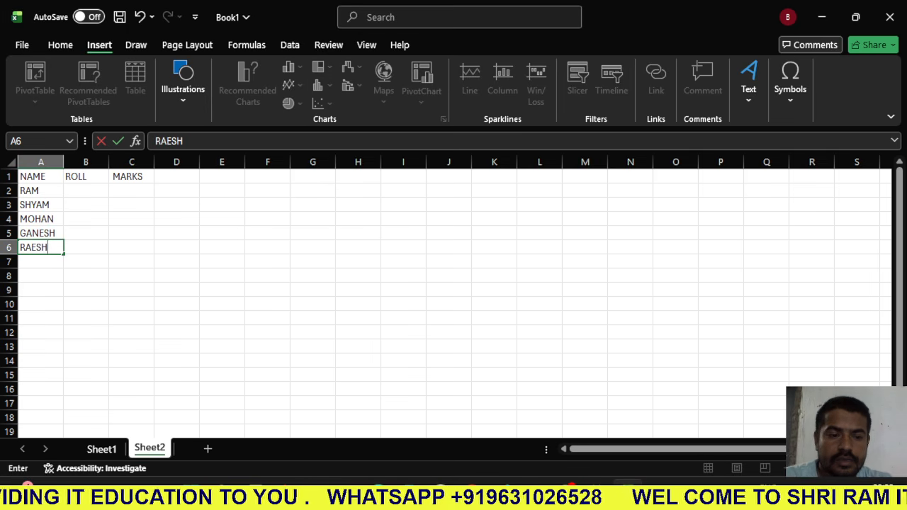
{"action": "key", "text": "BackSpace"}
{"action": "key", "text": "BackSpace"}
{"action": "key", "text": "BackSpace"}
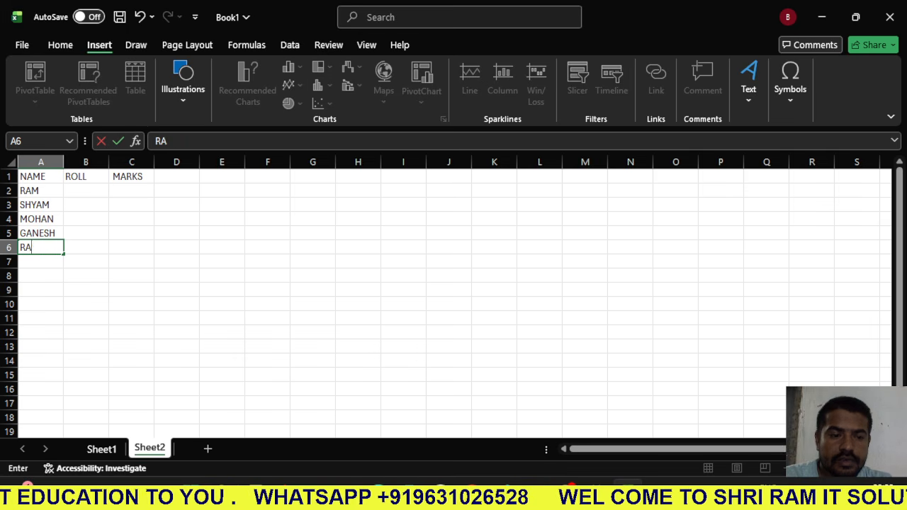
{"action": "type", "text": "MESH"}
{"action": "key", "text": "Return"}
{"action": "type", "text": "RA"}
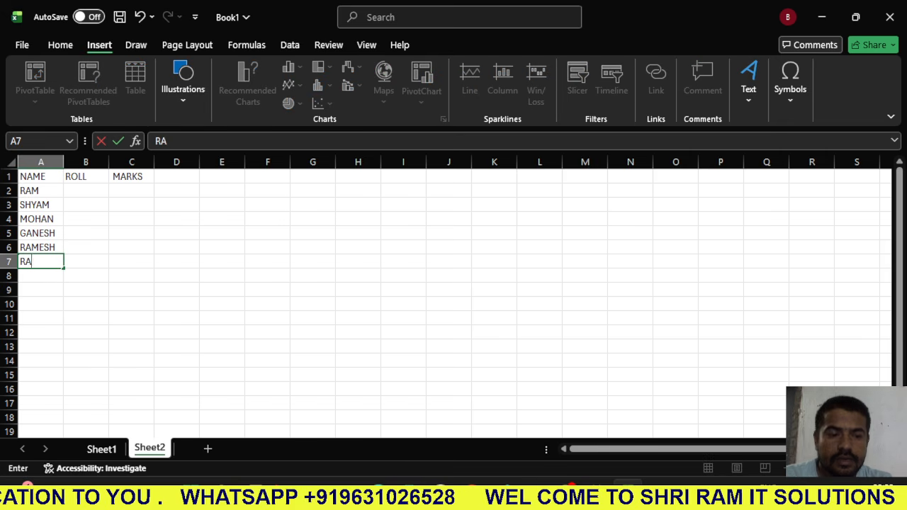
{"action": "type", "text": "JU"}
{"action": "key", "text": "Return"}
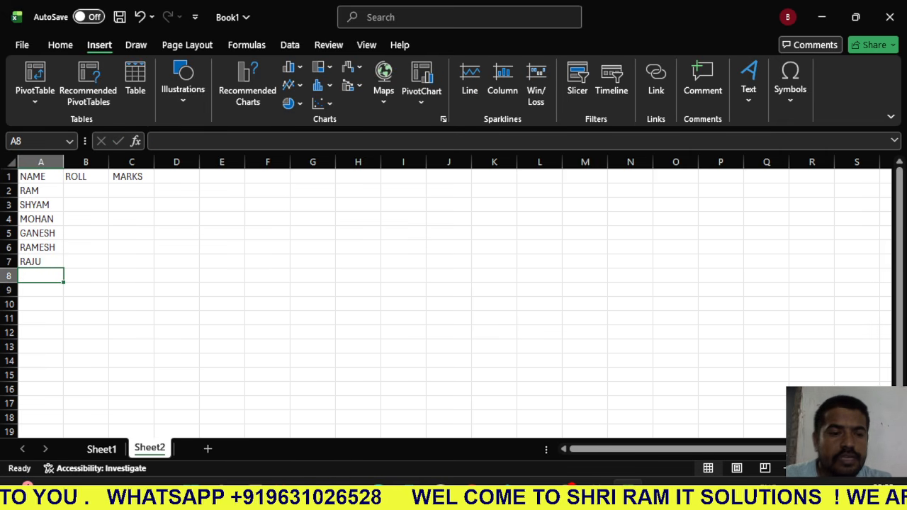
- Enter roll numbers 1 and 2 in B2 and B3 and fill the series down to B7
{"action": "left_click", "coordinate": [85, 191]}
{"action": "type", "text": "1"}
{"action": "key", "text": "Return"}
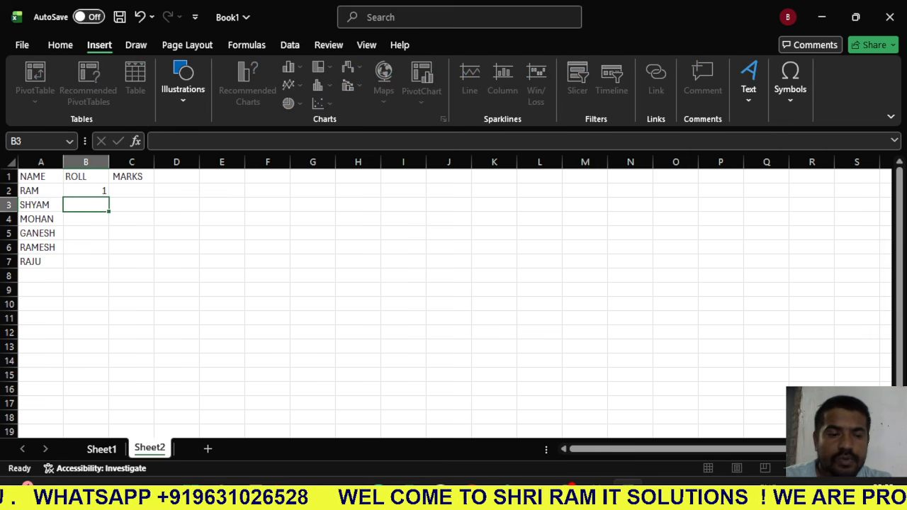
{"action": "type", "text": "2"}
{"action": "key", "text": "Return"}
{"action": "left_click_drag", "start_coordinate": [86, 191], "coordinate": [107, 265]}
- Enter the marks 45 and 78 in C2 and C3 and extend their series into C4
{"action": "left_click", "coordinate": [131, 190]}
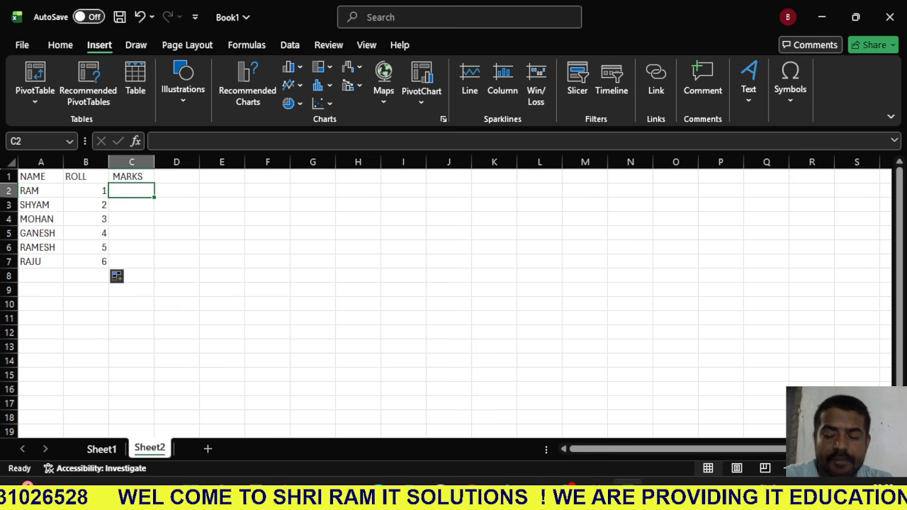
{"action": "type", "text": "45"}
{"action": "key", "text": "Return"}
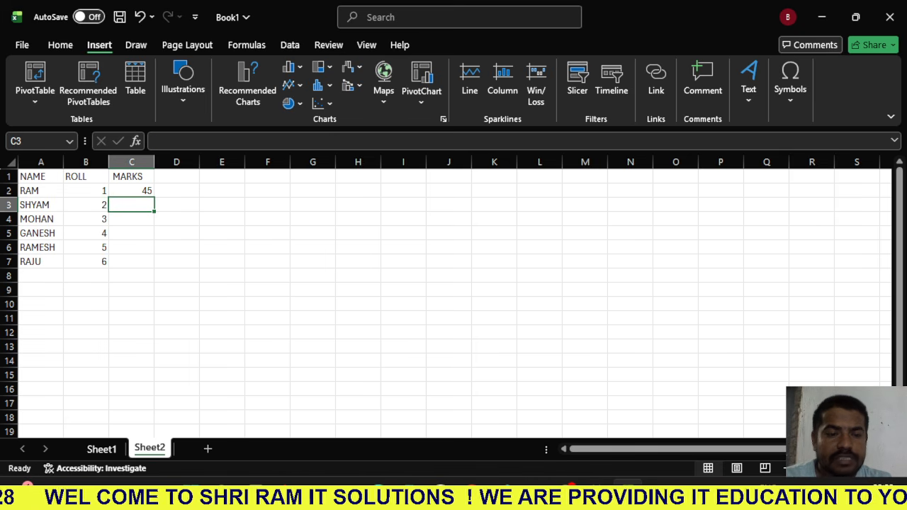
{"action": "type", "text": "78"}
{"action": "key", "text": "Return"}
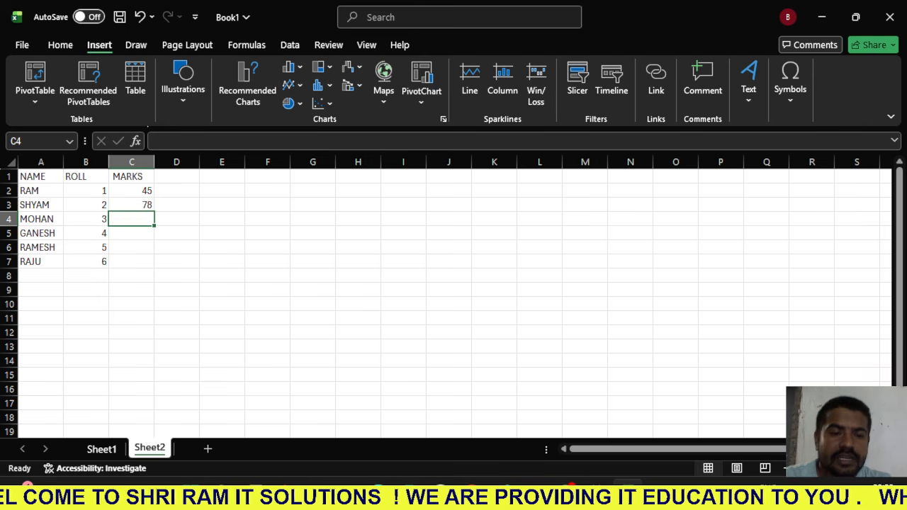
{"action": "left_click_drag", "start_coordinate": [131, 190], "coordinate": [159, 221]}
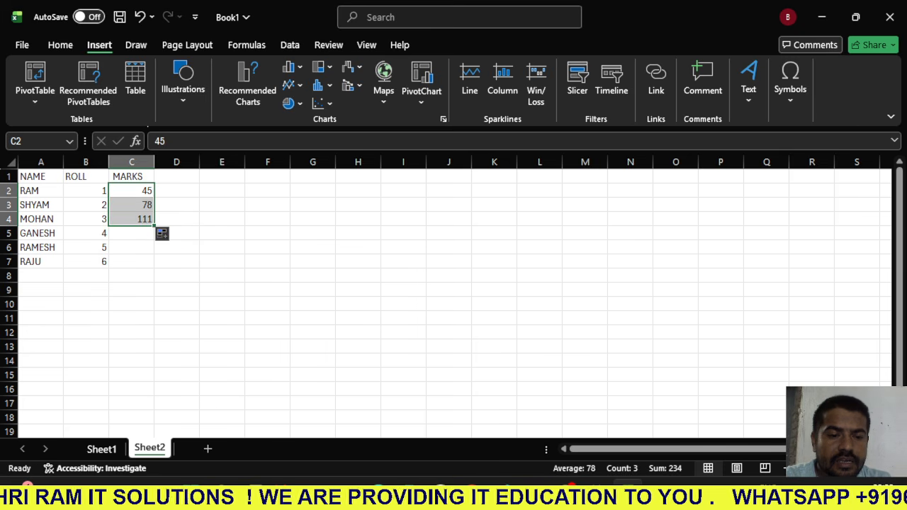
- Enter the marks 78, 99, 88 and 44 in C4 to C7
{"action": "left_click", "coordinate": [132, 219]}
{"action": "type", "text": "78"}
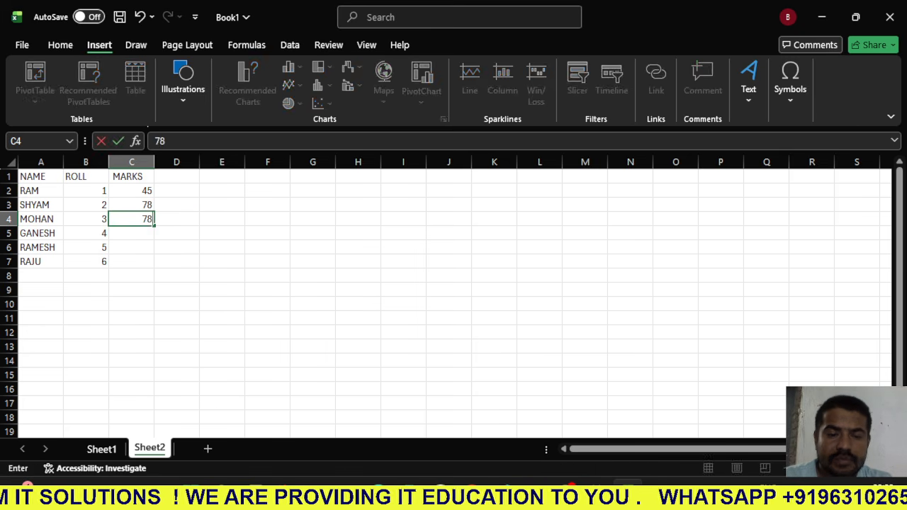
{"action": "key", "text": "Return"}
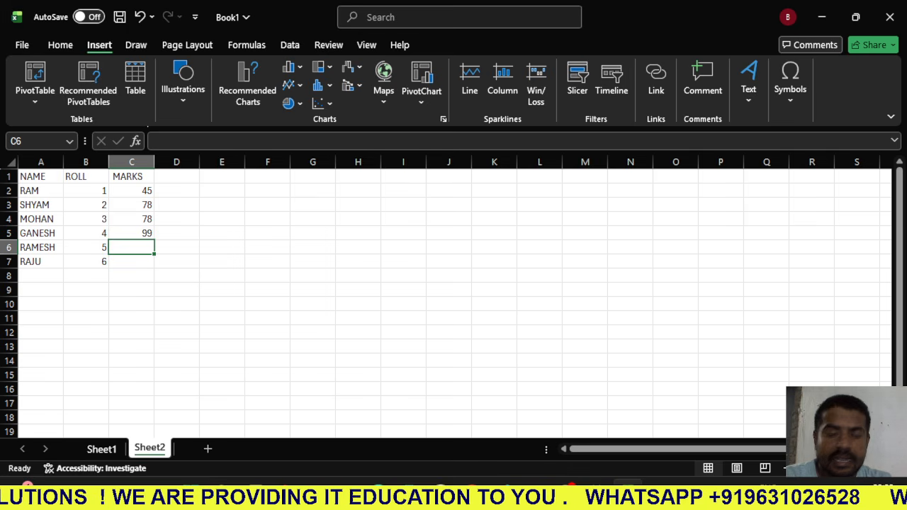
{"action": "type", "text": "88"}
{"action": "key", "text": "Return"}
{"action": "type", "text": "44"}
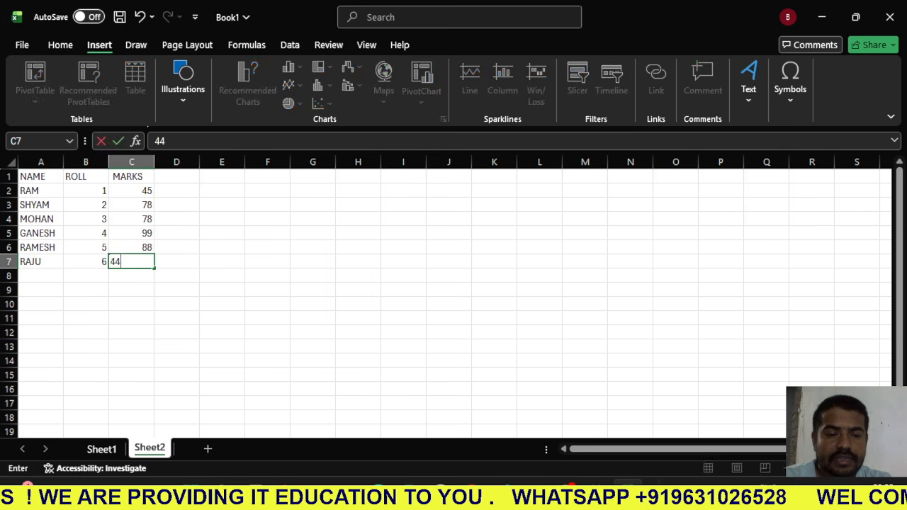
{"action": "key", "text": "Return"}
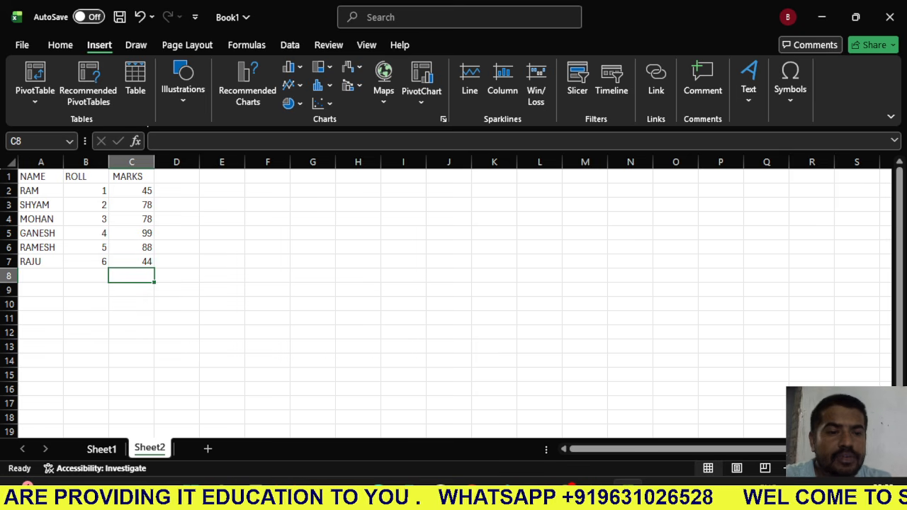
- Convert the range A1:C7 into a table with headers
{"action": "left_click_drag", "start_coordinate": [41, 177], "coordinate": [133, 261]}
{"action": "left_click", "coordinate": [136, 79]}
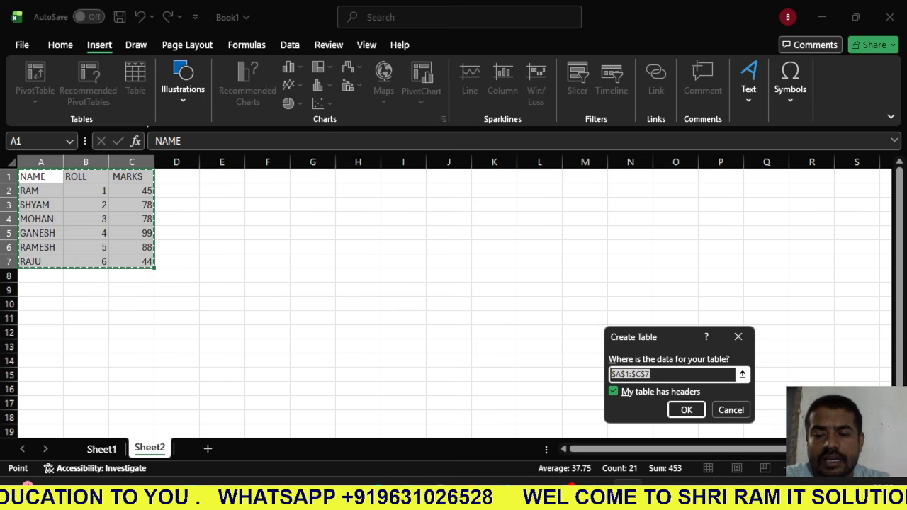
{"action": "left_click", "coordinate": [687, 410]}
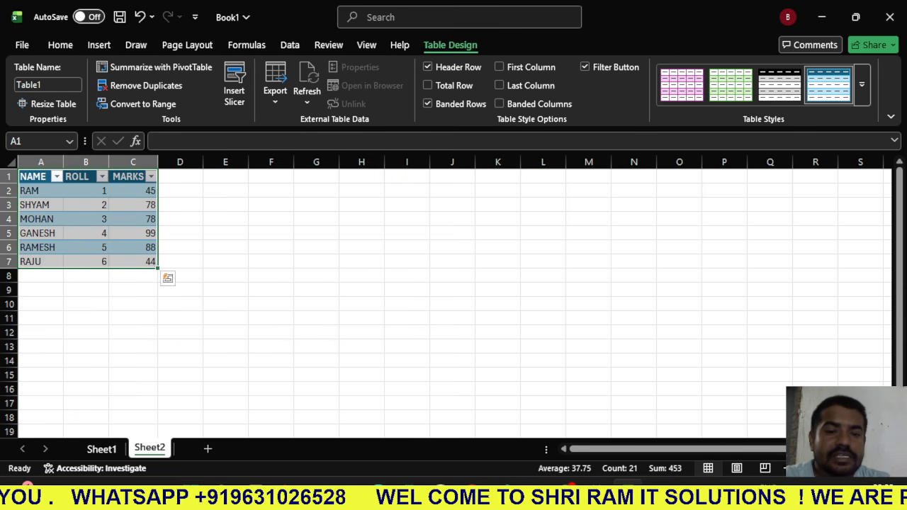
- Apply the orange Medium table style with a solid header row to the marks table
{"action": "left_click", "coordinate": [862, 84]}
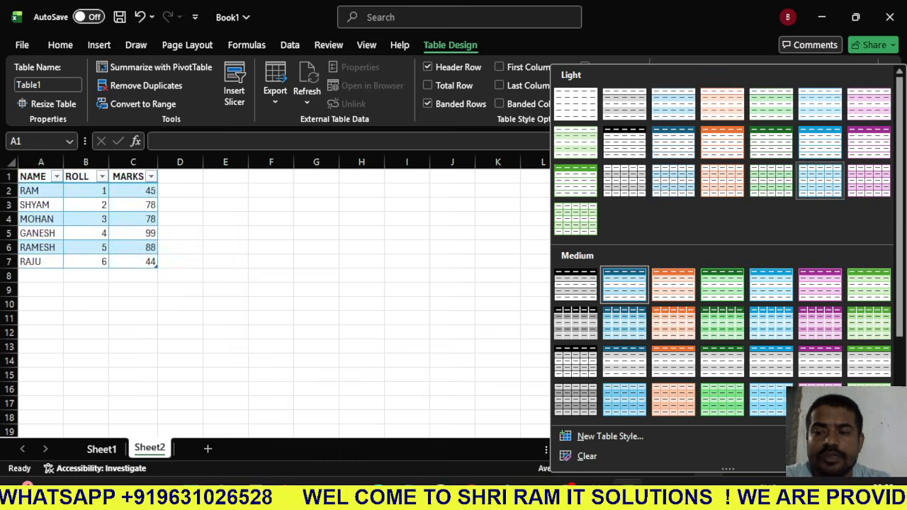
{"action": "left_click", "coordinate": [722, 286]}
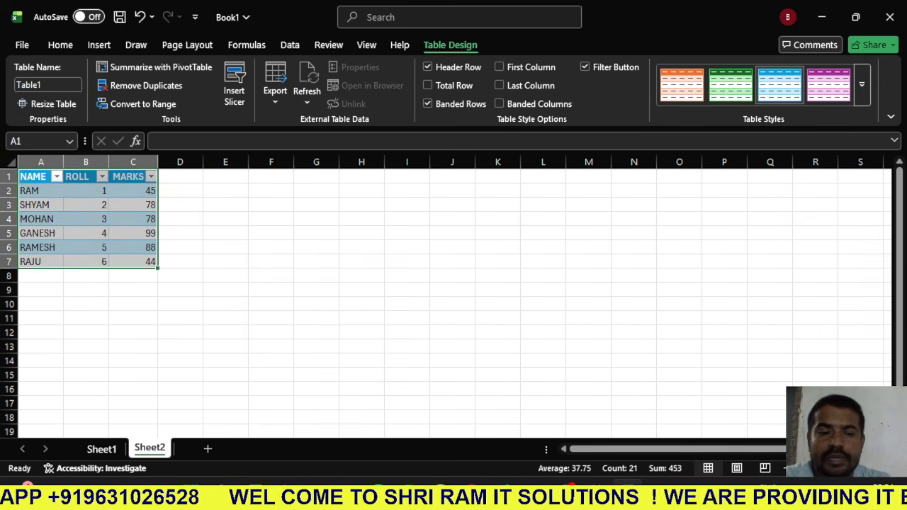
{"action": "left_click", "coordinate": [680, 85]}
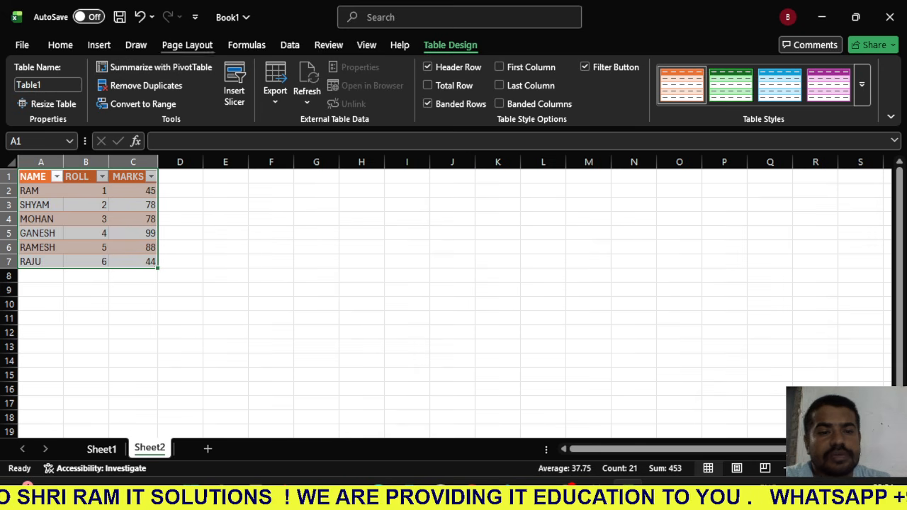
- Create a PivotTable from Table1 on a new worksheet
{"action": "left_click", "coordinate": [99, 44]}
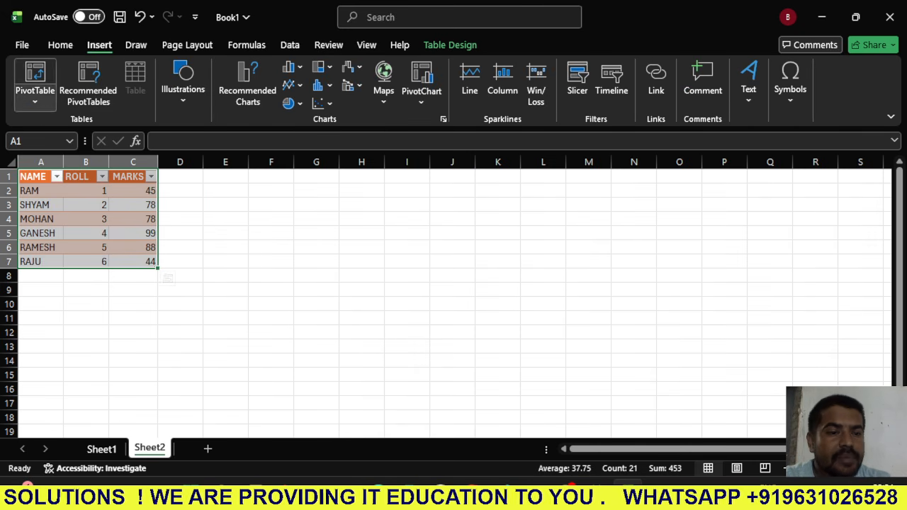
{"action": "left_click", "coordinate": [34, 92]}
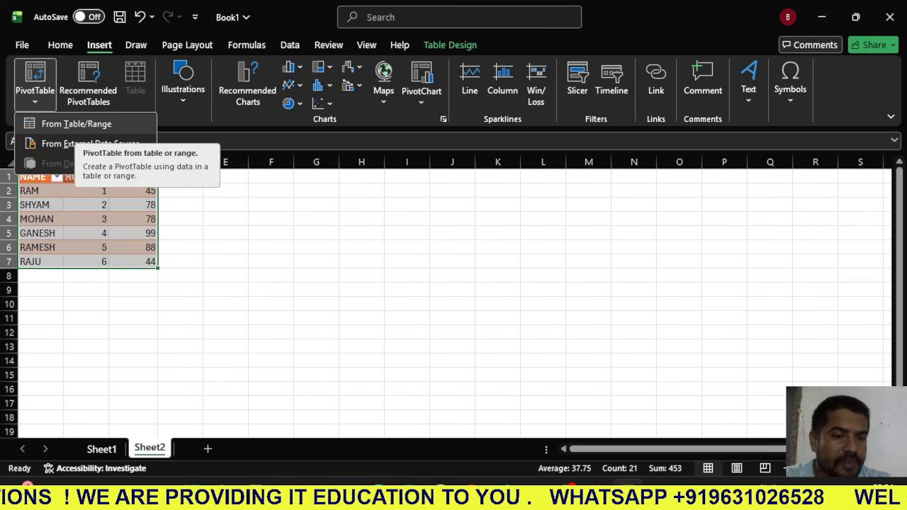
{"action": "left_click", "coordinate": [71, 124]}
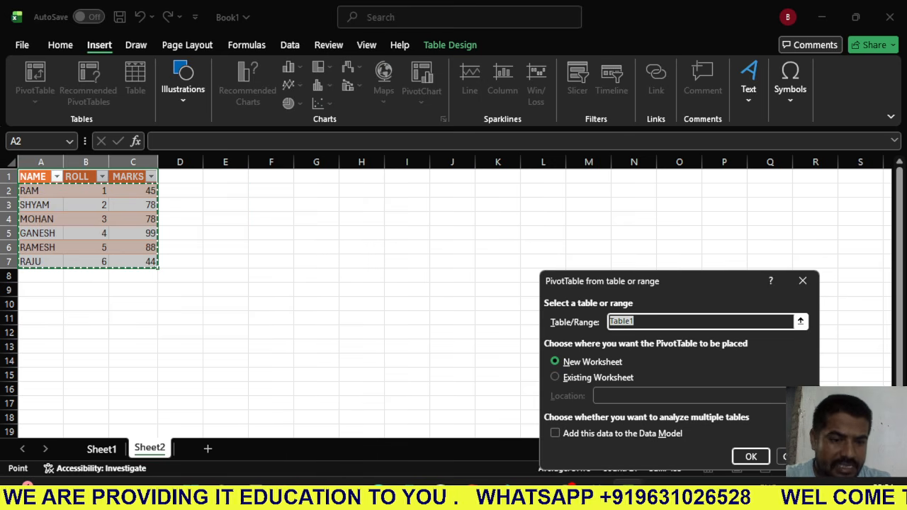
{"action": "left_click_drag", "start_coordinate": [32, 177], "coordinate": [156, 267]}
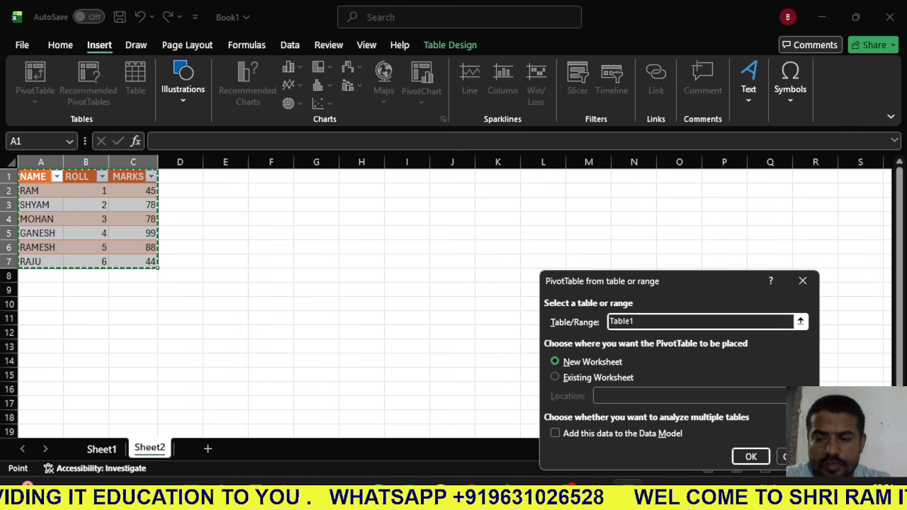
{"action": "left_click", "coordinate": [750, 456]}
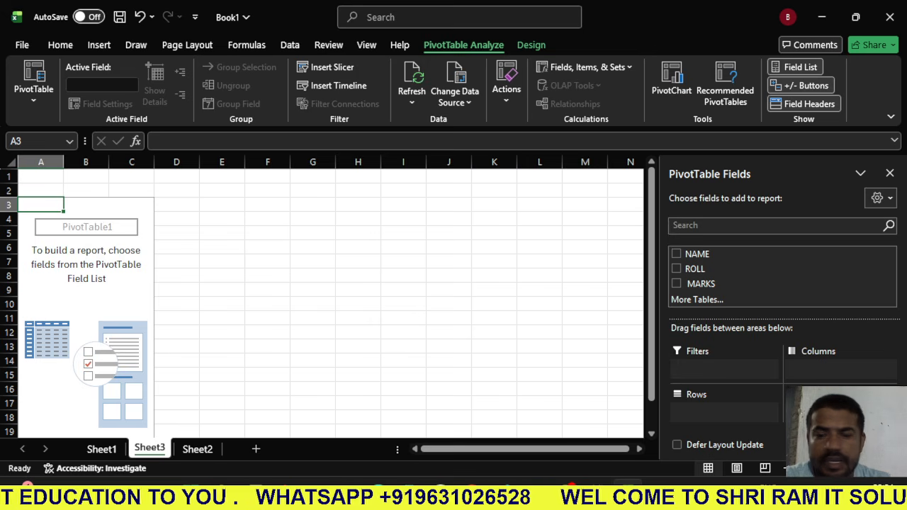
- Add the NAME field as rows and the MARKS field as summed values to the PivotTable
{"action": "left_click", "coordinate": [86, 304]}
{"action": "left_click", "coordinate": [39, 290]}
{"action": "scroll", "coordinate": [39, 290], "scroll_direction": "down", "scroll_amount": 1}
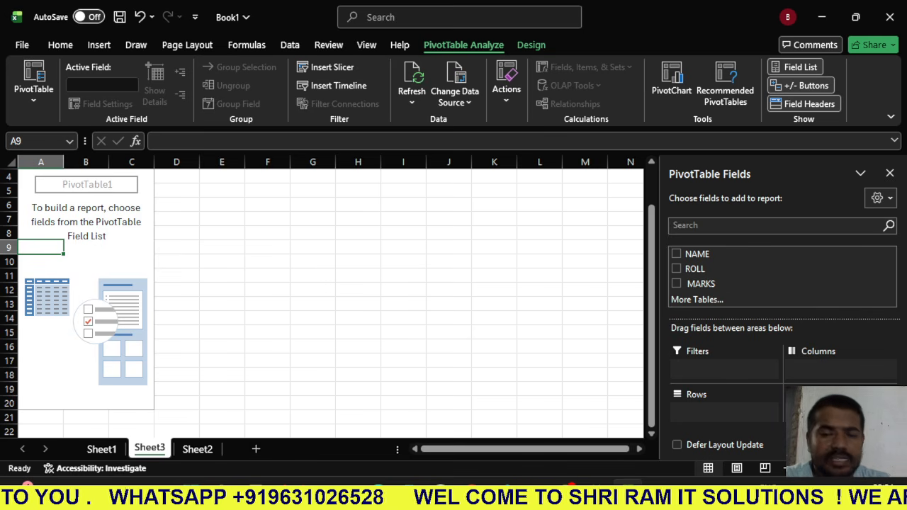
{"action": "left_click", "coordinate": [676, 254]}
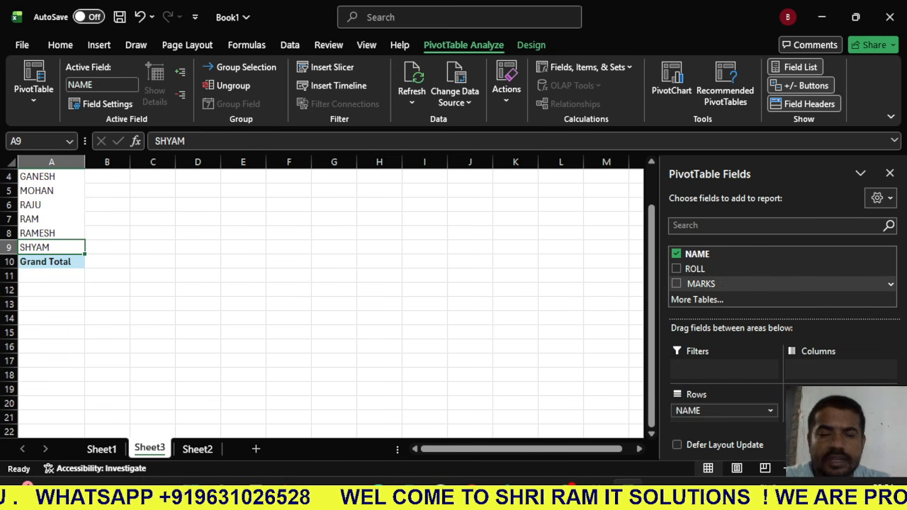
{"action": "left_click", "coordinate": [676, 284]}
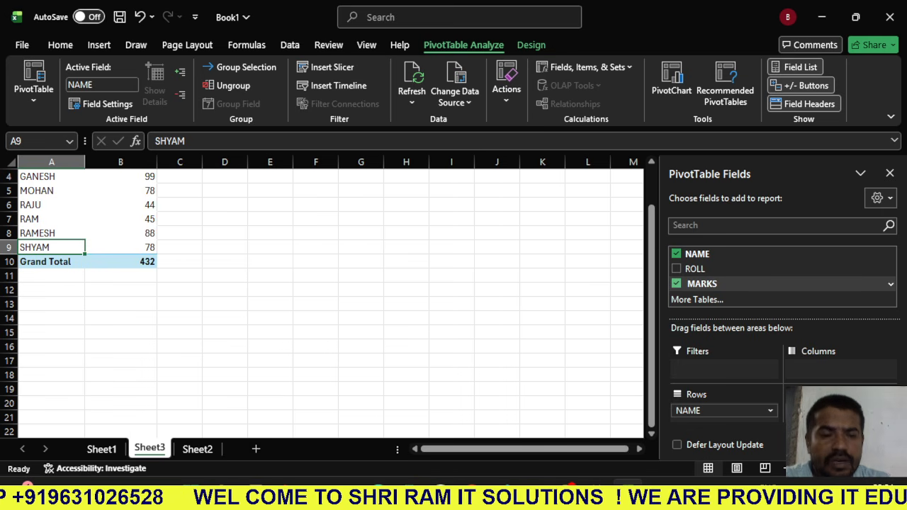
{"action": "left_click", "coordinate": [676, 283]}
{"action": "left_click", "coordinate": [676, 283]}
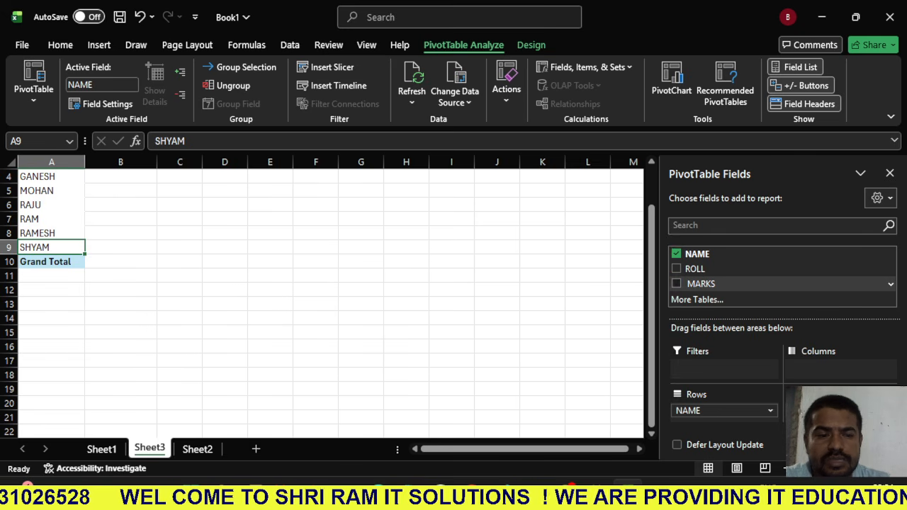
- Filter the PivotTable's row labels to show only the first student in the name list
{"action": "scroll", "coordinate": [326, 297], "scroll_direction": "up", "scroll_amount": 1}
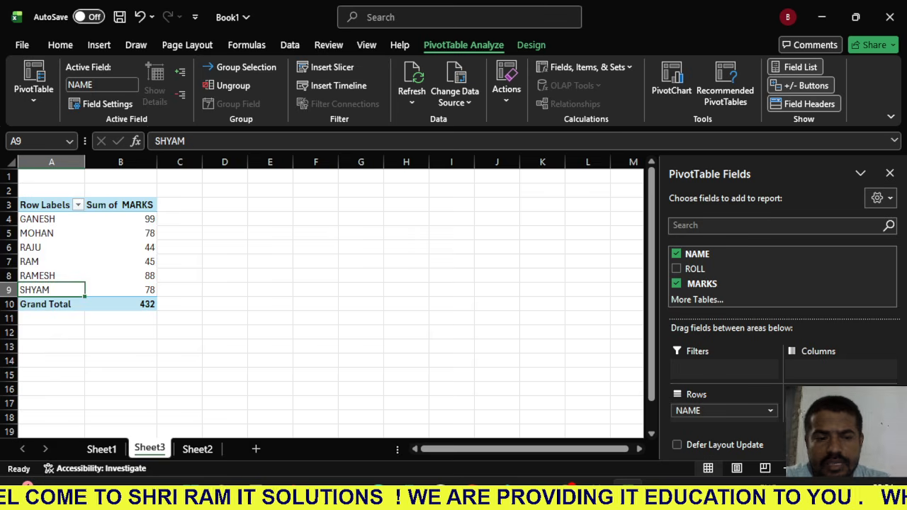
{"action": "left_click", "coordinate": [78, 205]}
{"action": "left_click", "coordinate": [67, 367]}
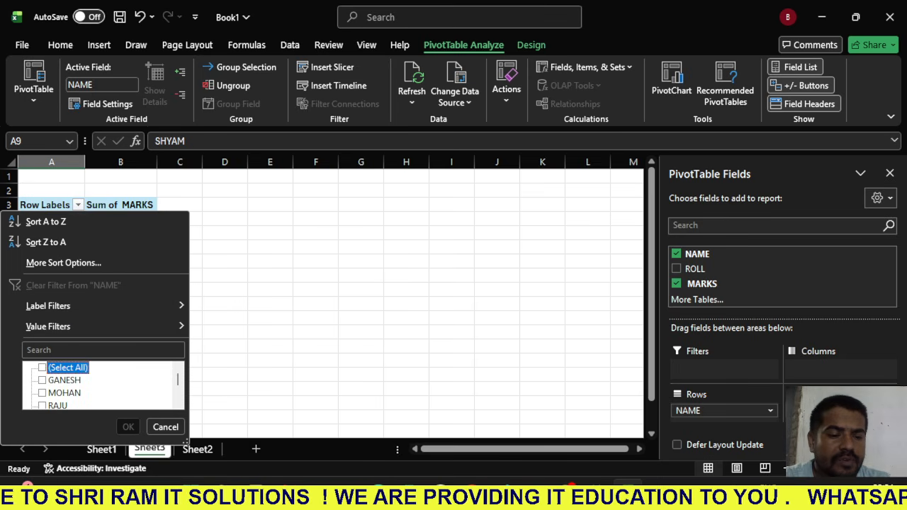
{"action": "left_click", "coordinate": [64, 380]}
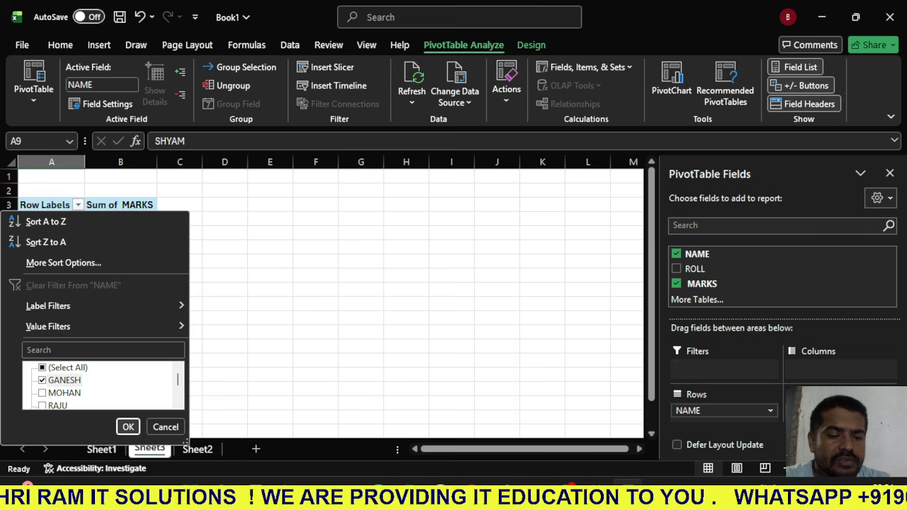
{"action": "left_click", "coordinate": [128, 427]}
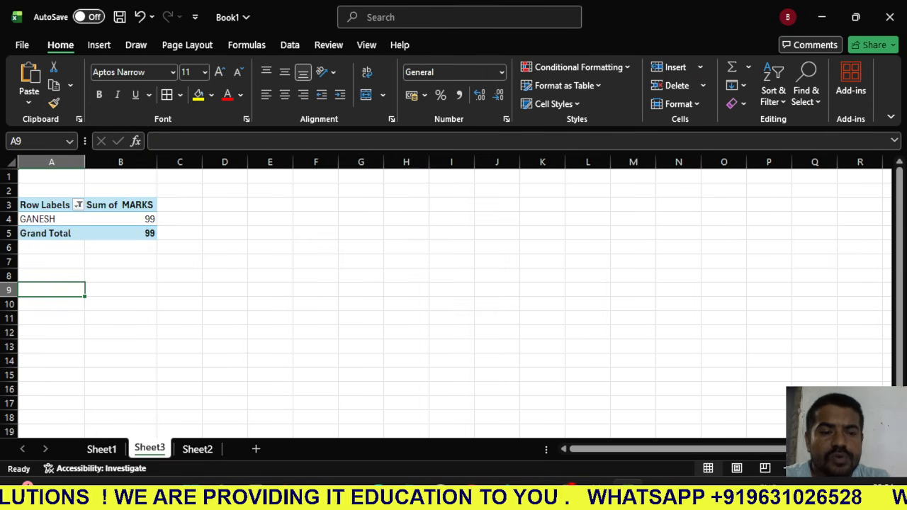
- Insert a slicer for the ROLL field of the PivotTable
{"action": "left_click", "coordinate": [52, 219]}
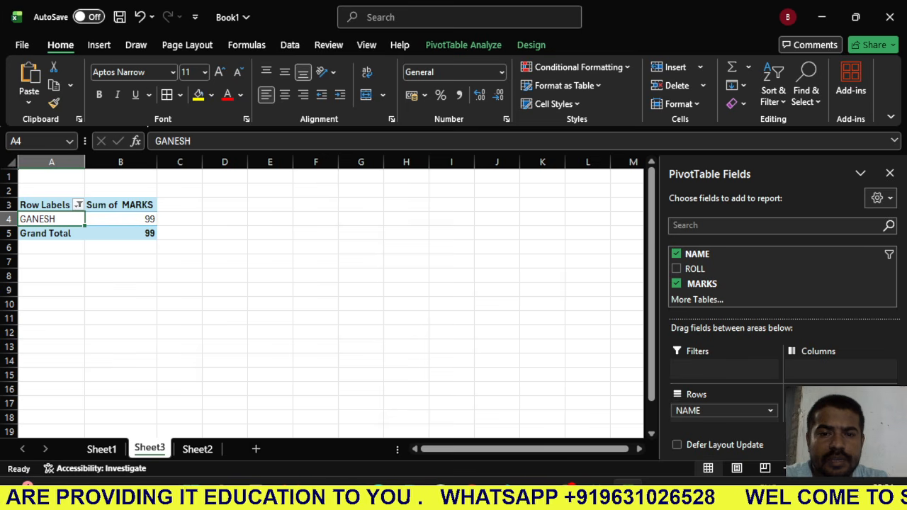
{"action": "left_click", "coordinate": [463, 45]}
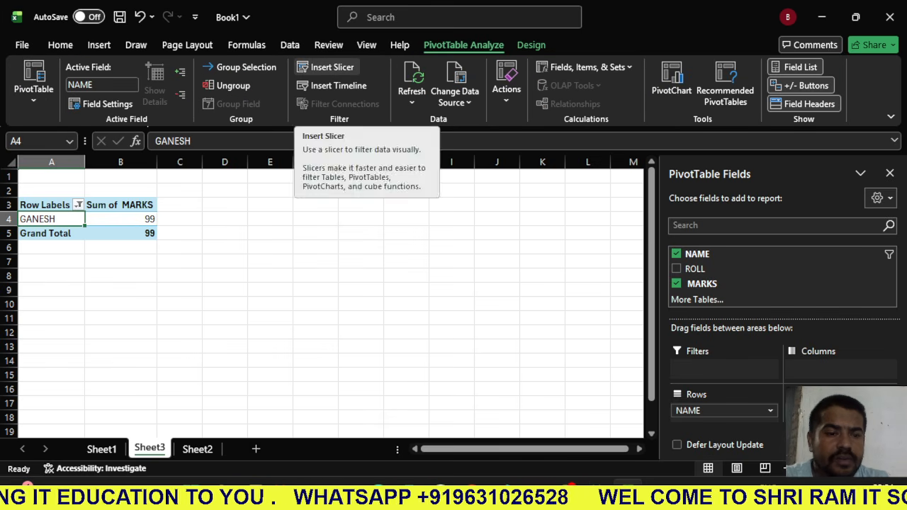
{"action": "left_click", "coordinate": [326, 67]}
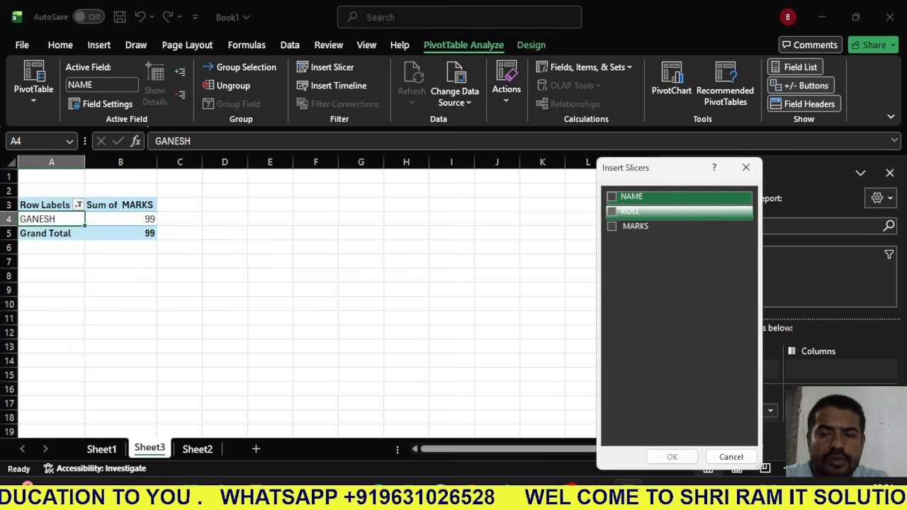
{"action": "left_click", "coordinate": [629, 211]}
{"action": "left_click", "coordinate": [672, 456]}
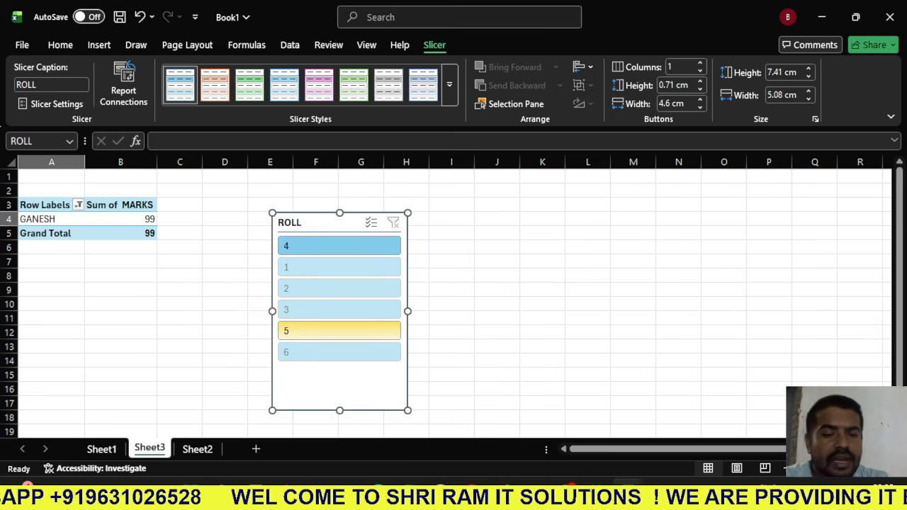
- Filter the PivotTable to roll 5 with the slicer and reselect all names in the row labels filter
{"action": "left_click", "coordinate": [339, 331]}
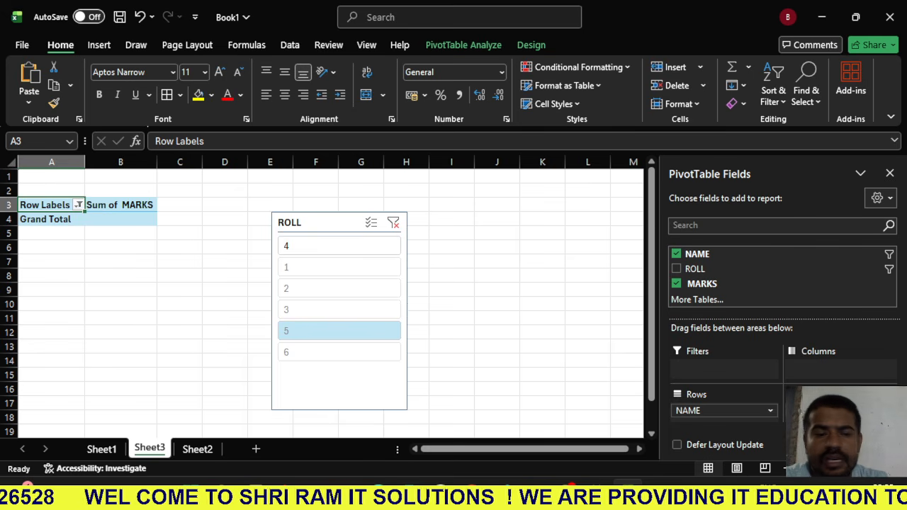
{"action": "left_click", "coordinate": [79, 205]}
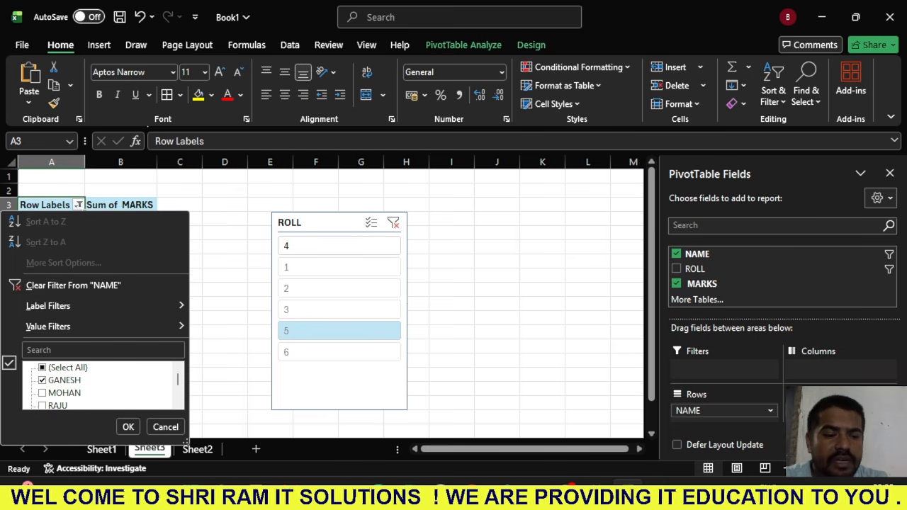
{"action": "left_click", "coordinate": [42, 368]}
{"action": "left_click", "coordinate": [127, 426]}
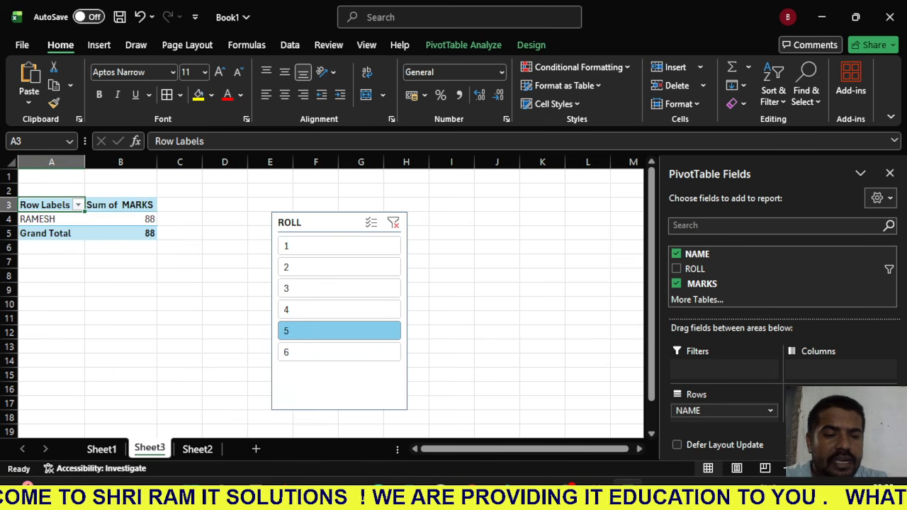
- Filter the PivotTable by single roll numbers 3, 5, 1, 3, 4, 5 and 6 in turn, and clear the ROLL slicer's filter
{"action": "left_click", "coordinate": [339, 289]}
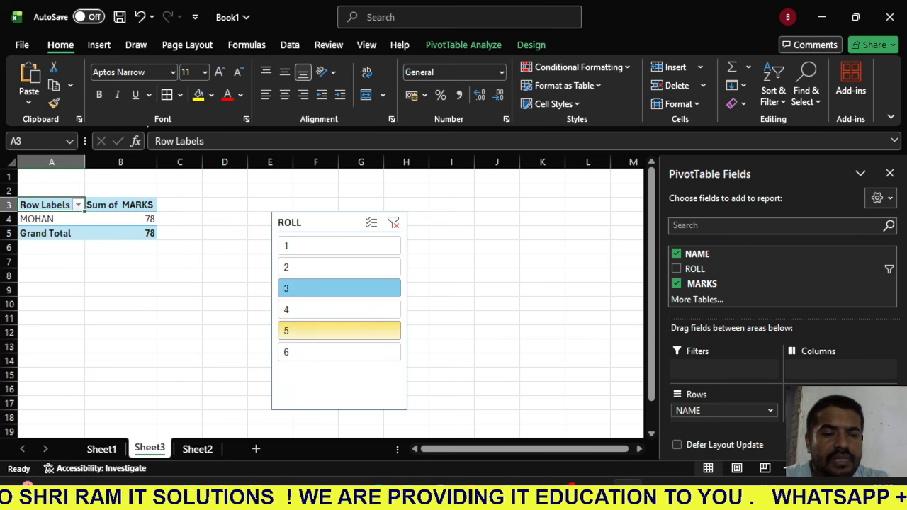
{"action": "left_click", "coordinate": [338, 331]}
{"action": "left_click", "coordinate": [339, 246]}
{"action": "left_click", "coordinate": [339, 289]}
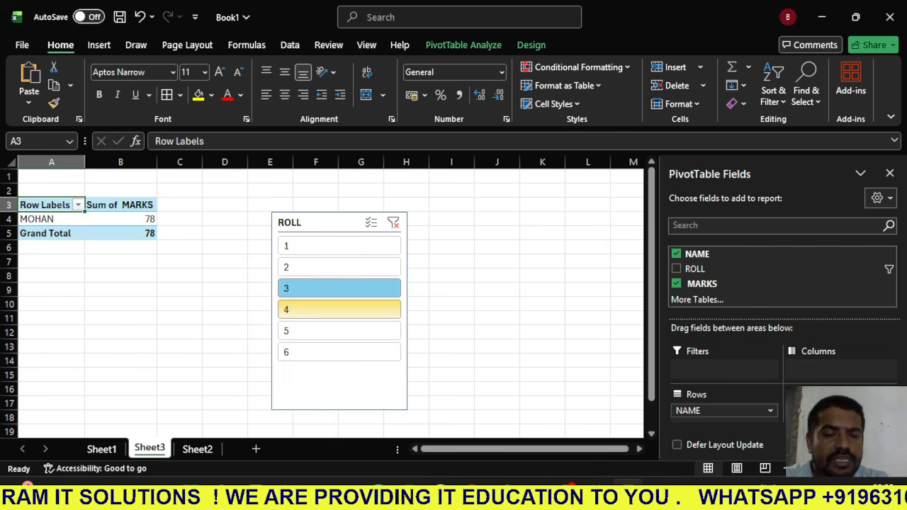
{"action": "left_click", "coordinate": [339, 310]}
{"action": "left_click", "coordinate": [339, 331]}
{"action": "left_click", "coordinate": [339, 352]}
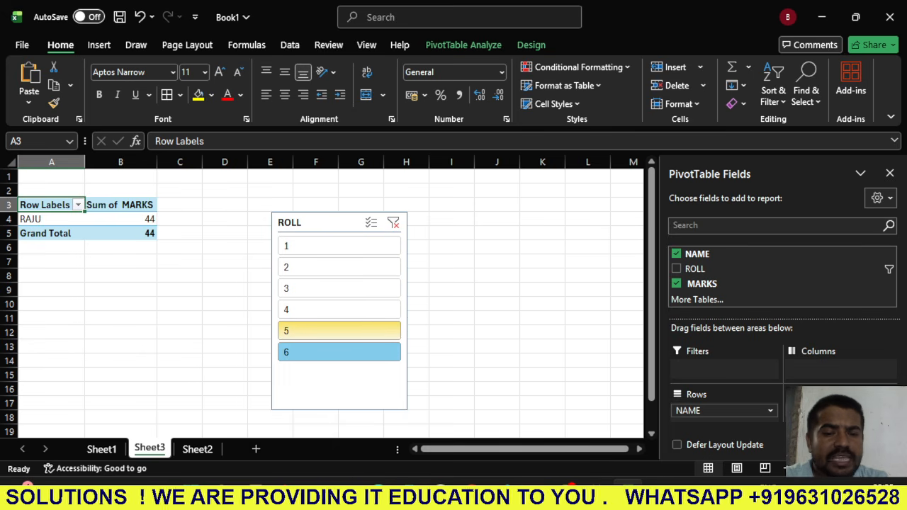
{"action": "left_click", "coordinate": [393, 223]}
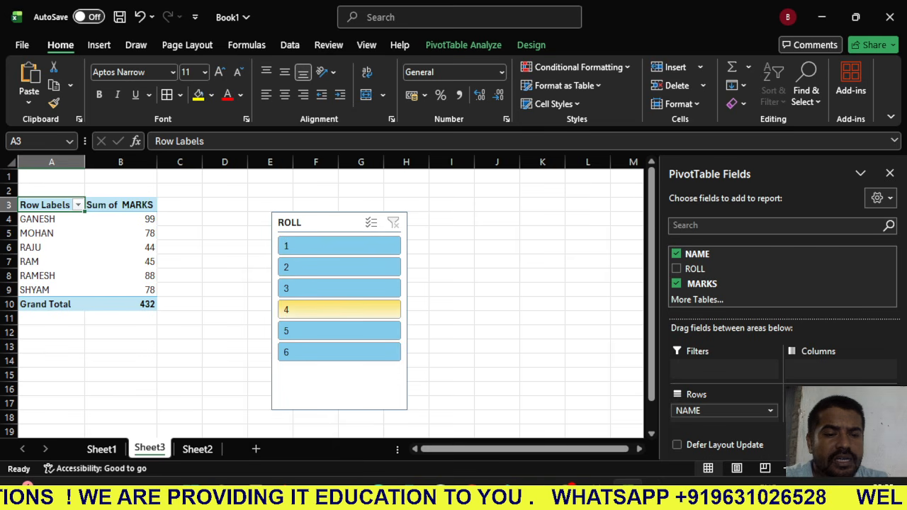
- Use the ROLL slicer to show only roll 4, 3, 2 and finally 3 in the PivotTable
{"action": "left_click", "coordinate": [339, 310]}
{"action": "left_click", "coordinate": [339, 289]}
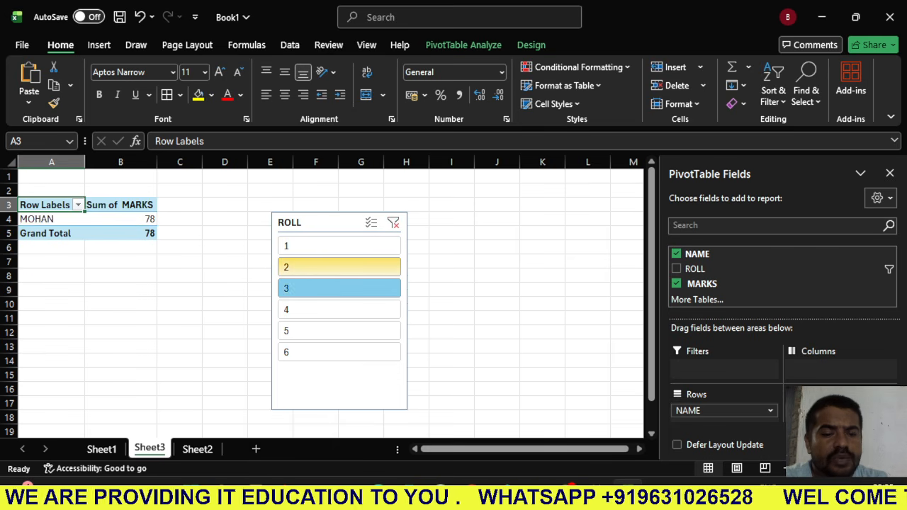
{"action": "left_click", "coordinate": [339, 267]}
{"action": "left_click", "coordinate": [339, 289]}
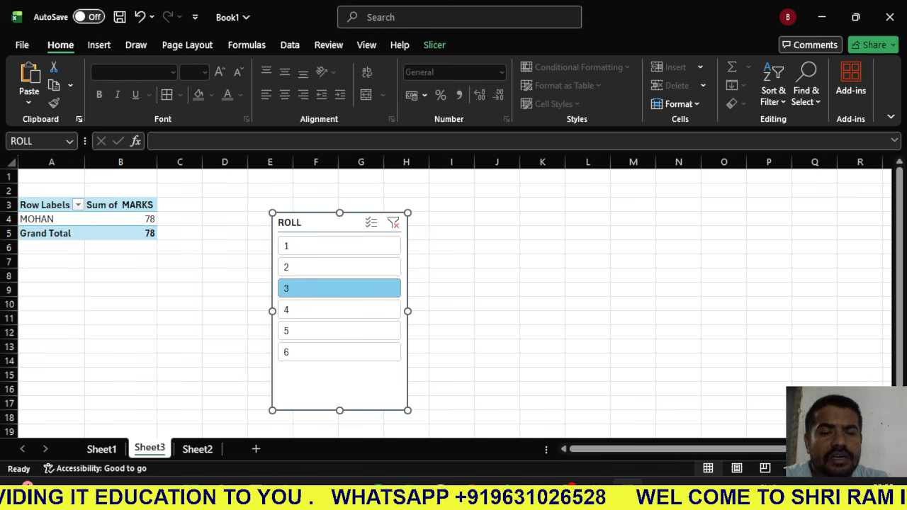
- Shrink the ROLL slicer to a small box and delete it from the worksheet
{"action": "left_click_drag", "start_coordinate": [272, 212], "coordinate": [368, 395]}
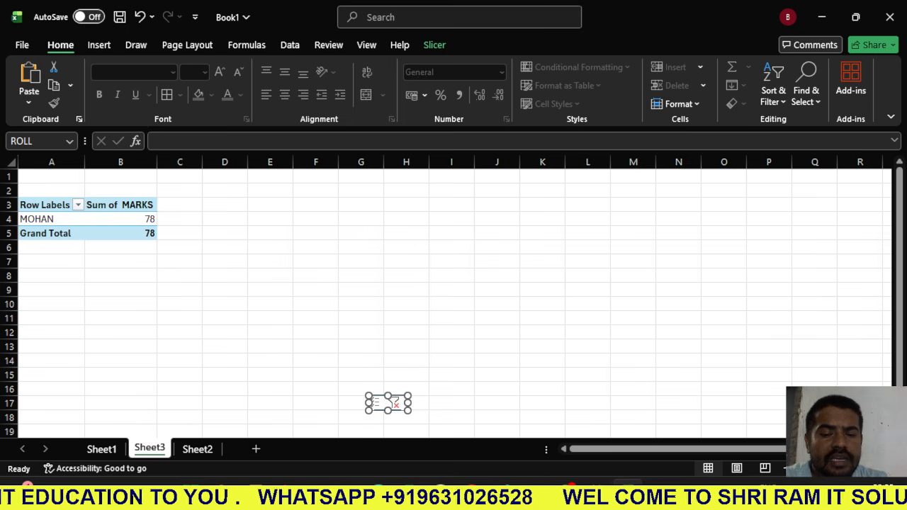
{"action": "left_click", "coordinate": [315, 360]}
{"action": "left_click", "coordinate": [384, 403]}
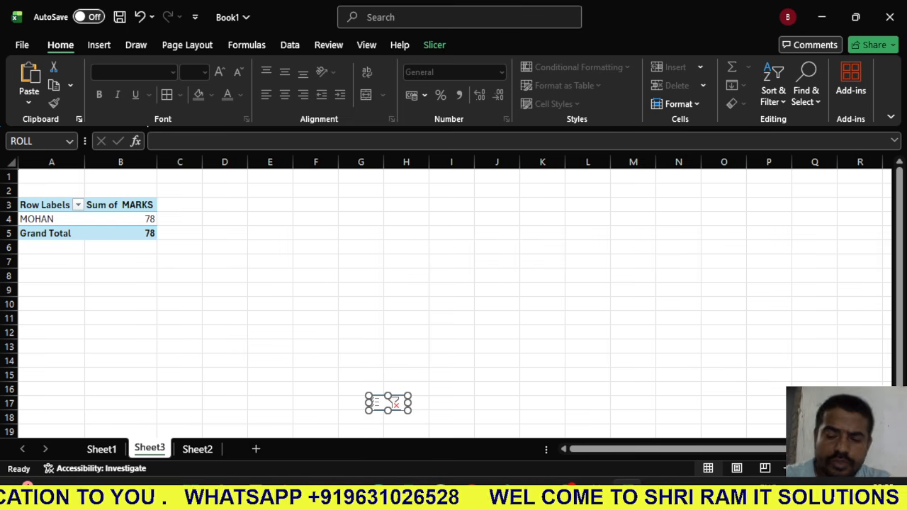
{"action": "key", "text": "Delete"}
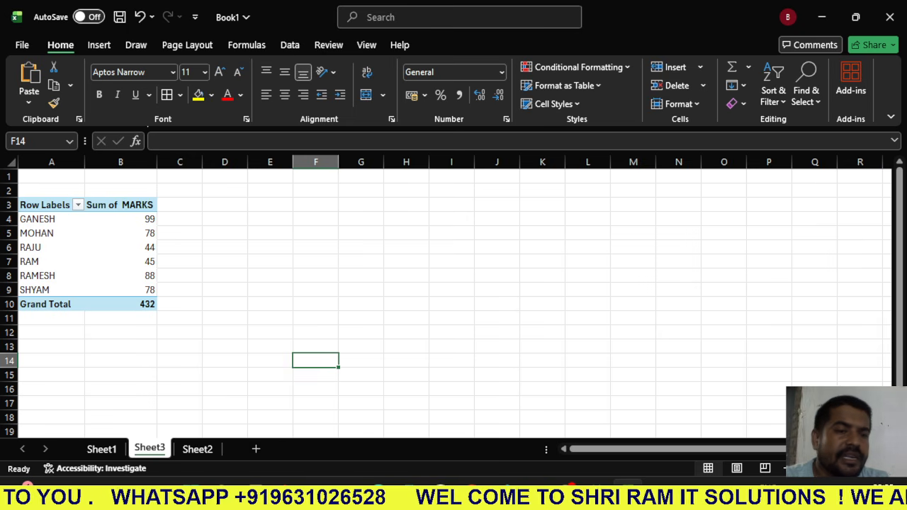
- Insert a 3-D Column chart with ROLL and MARKS in separate depth rows from the marks table on Sheet2
{"action": "left_click", "coordinate": [100, 44]}
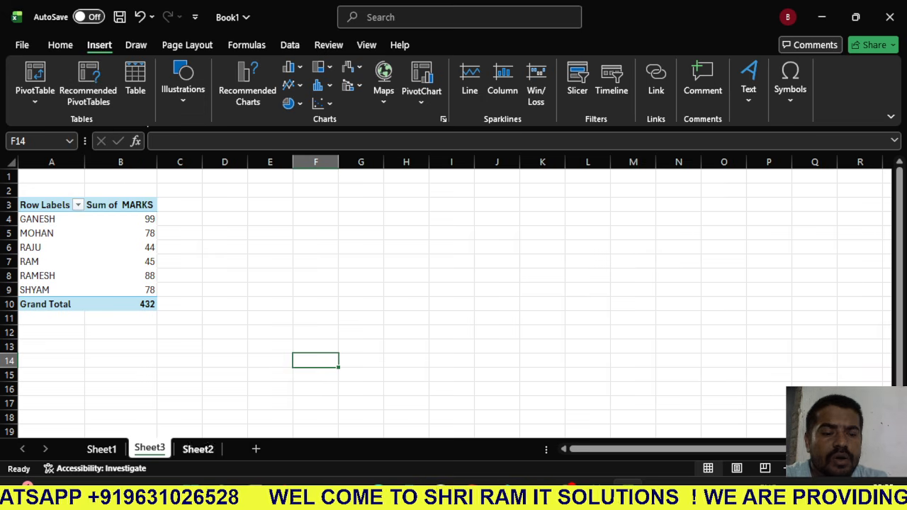
{"action": "left_click", "coordinate": [197, 448]}
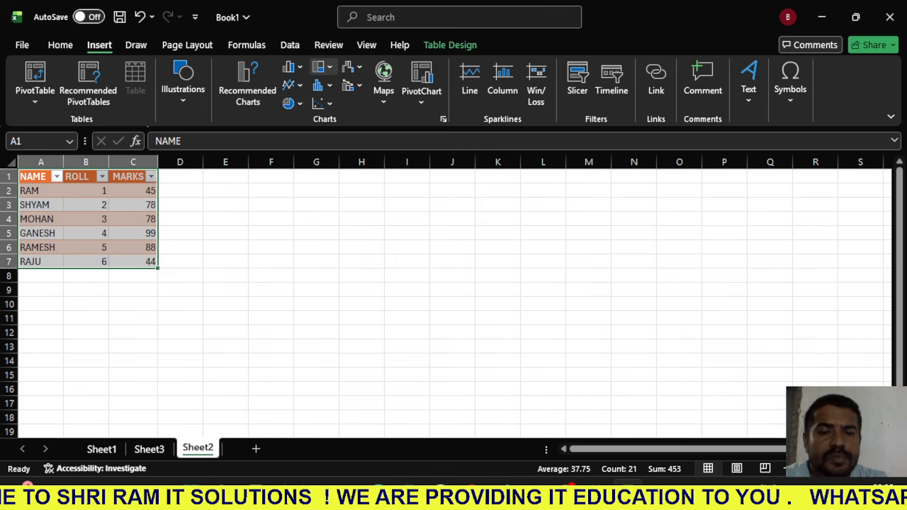
{"action": "left_click", "coordinate": [319, 85]}
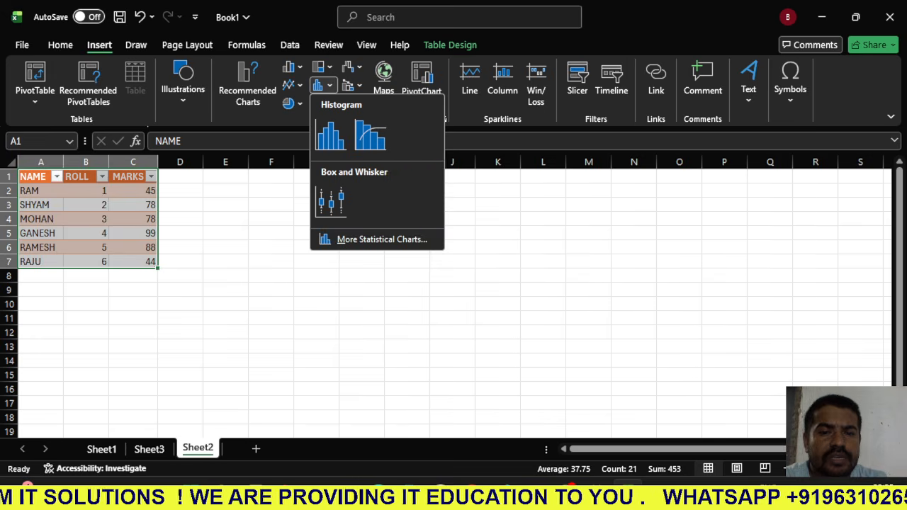
{"action": "left_click", "coordinate": [352, 67]}
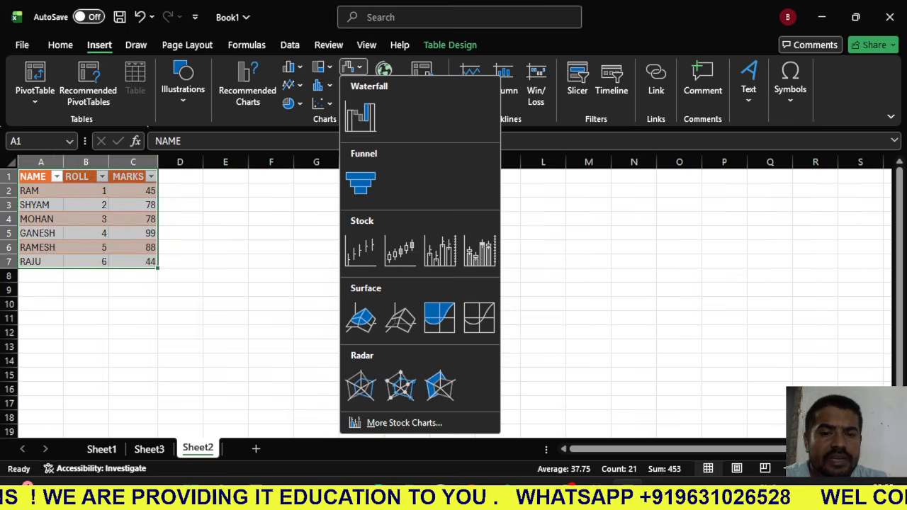
{"action": "left_click", "coordinate": [293, 67]}
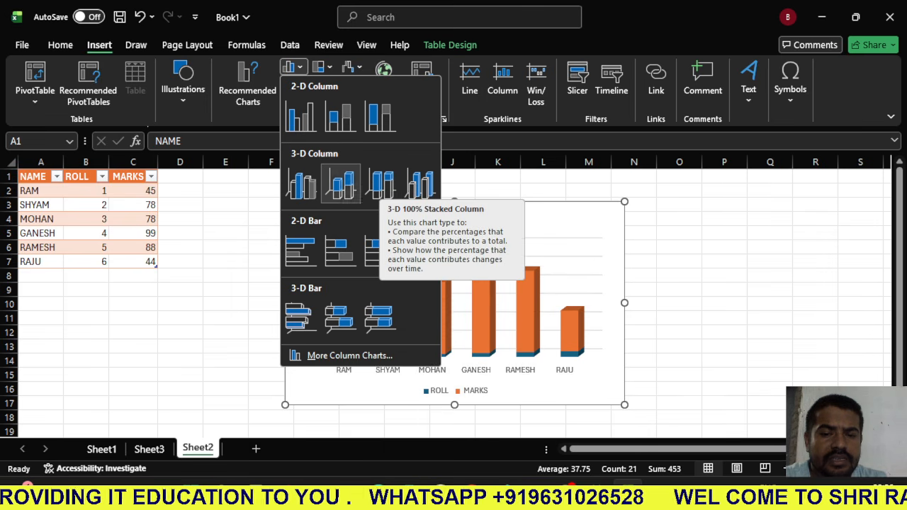
{"action": "left_click", "coordinate": [421, 183]}
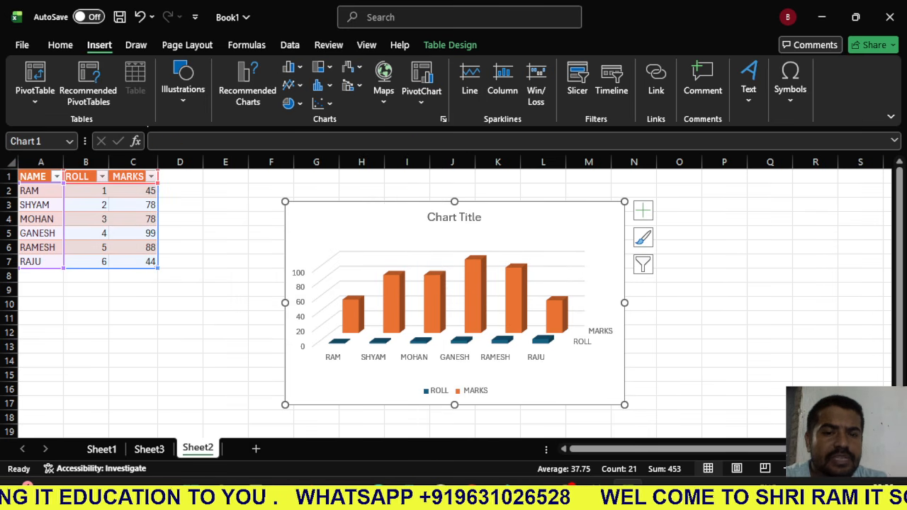
- Apply the chart style with a dark grey background and boxed data labels to the column chart
{"action": "left_click", "coordinate": [450, 45]}
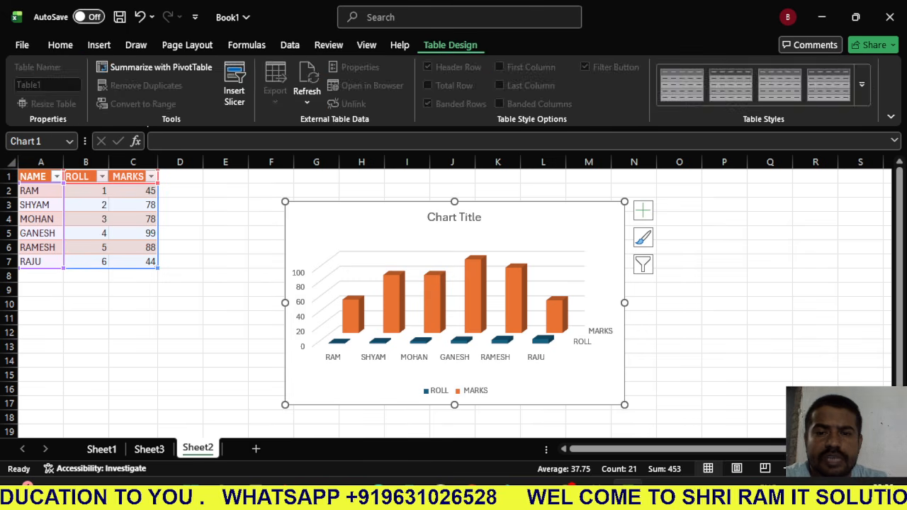
{"action": "left_click", "coordinate": [400, 45]}
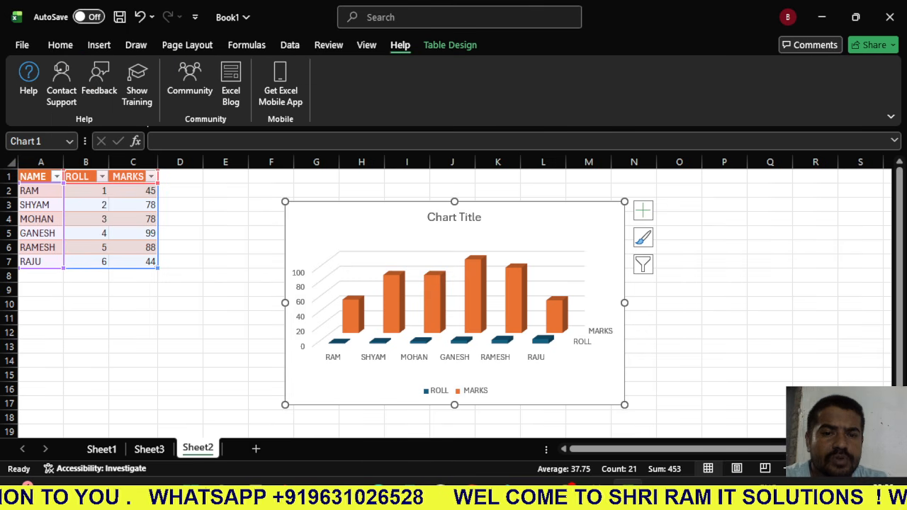
{"action": "left_click", "coordinate": [474, 297]}
{"action": "left_click", "coordinate": [487, 85]}
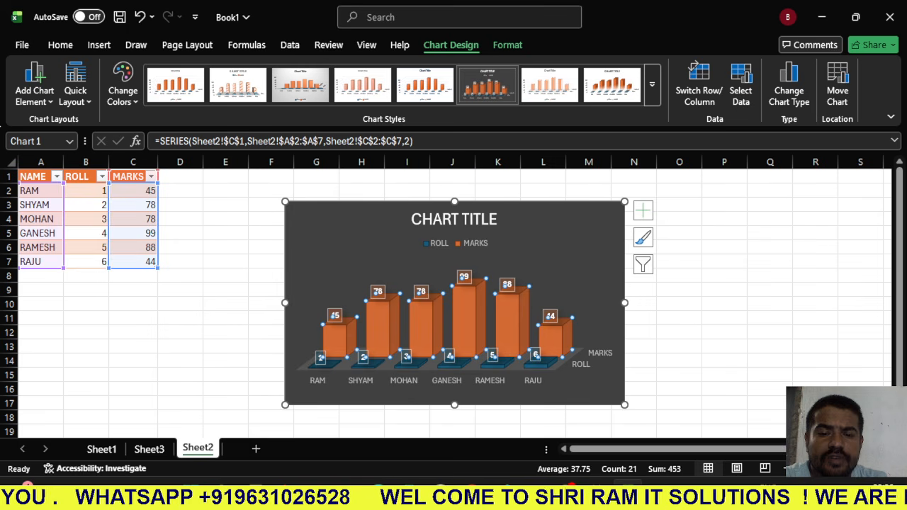
{"action": "key", "text": "Escape"}
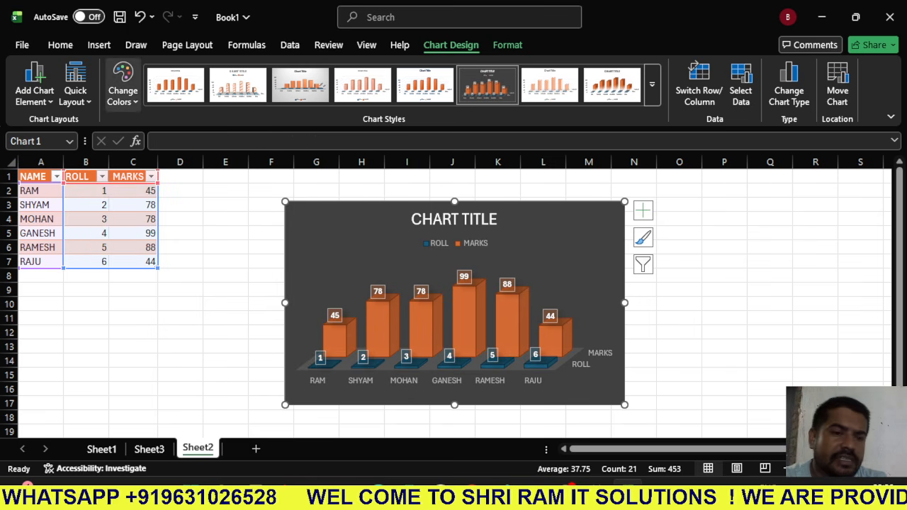
- Recolour the chart with the first Monochromatic blue palette and apply the last visible style with fading columns
{"action": "left_click", "coordinate": [122, 85]}
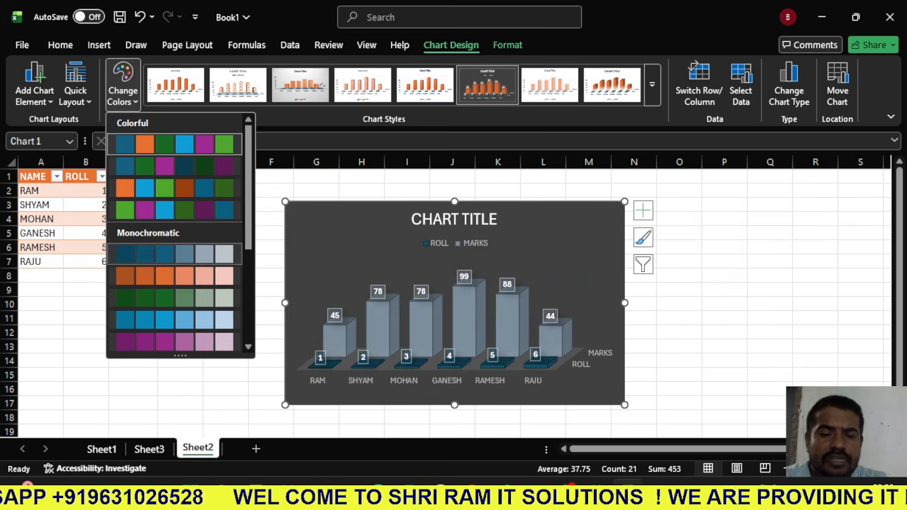
{"action": "left_click", "coordinate": [177, 254]}
{"action": "left_click", "coordinate": [612, 85]}
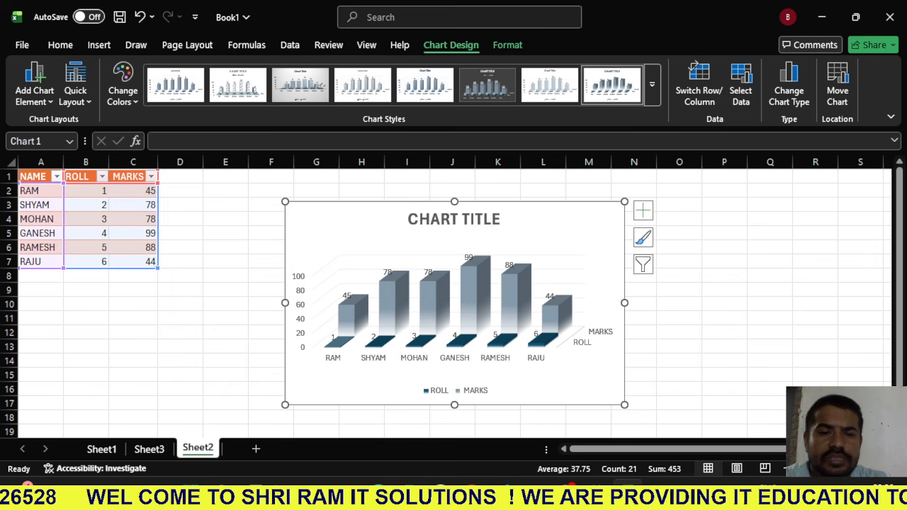
- Apply the hatched-column chart style and recolour the chart with the first Colorful palette
{"action": "left_click", "coordinate": [238, 85]}
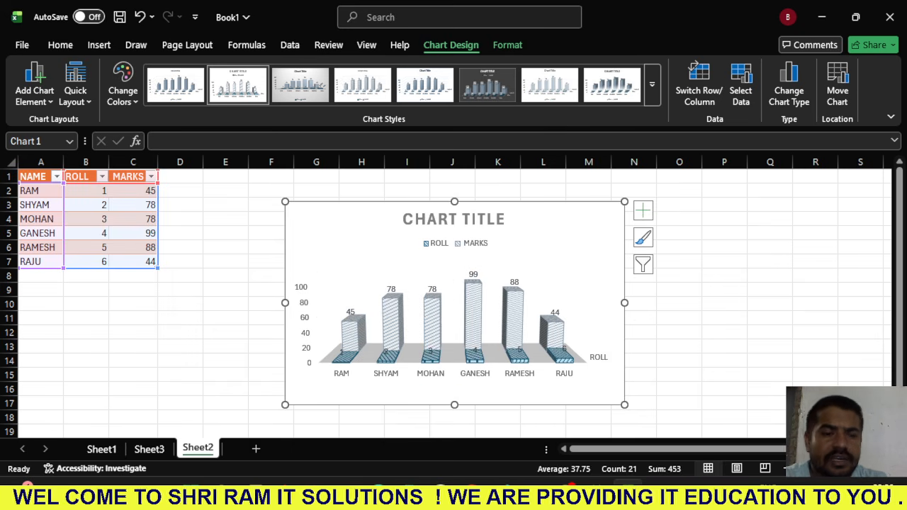
{"action": "left_click", "coordinate": [122, 84]}
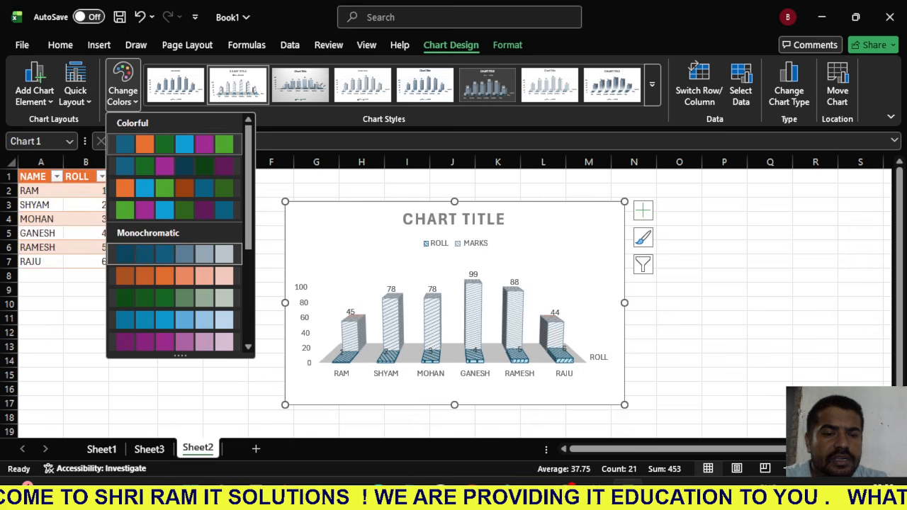
{"action": "left_click", "coordinate": [142, 146]}
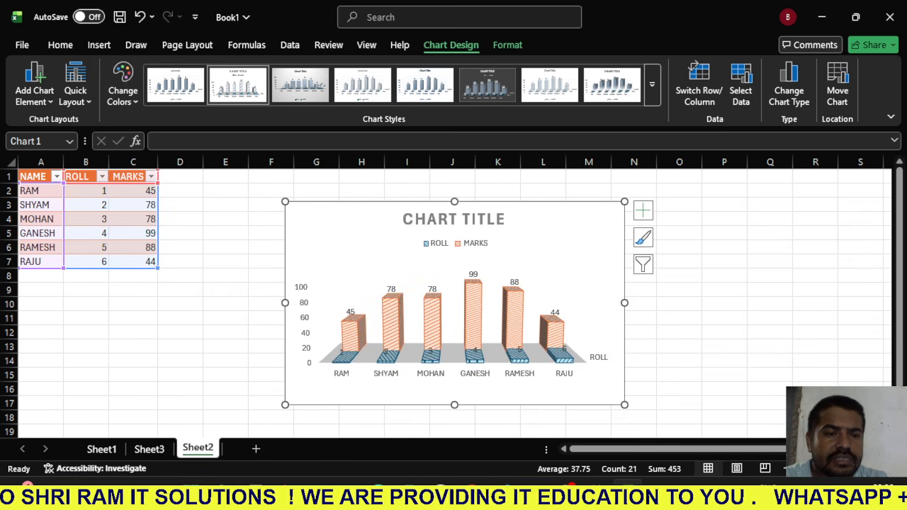
- Draw a rectangle shape about 3.9 cm high and 4.3 cm wide between the marks table and the chart, overlapping the chart's edge
{"action": "left_click", "coordinate": [99, 45]}
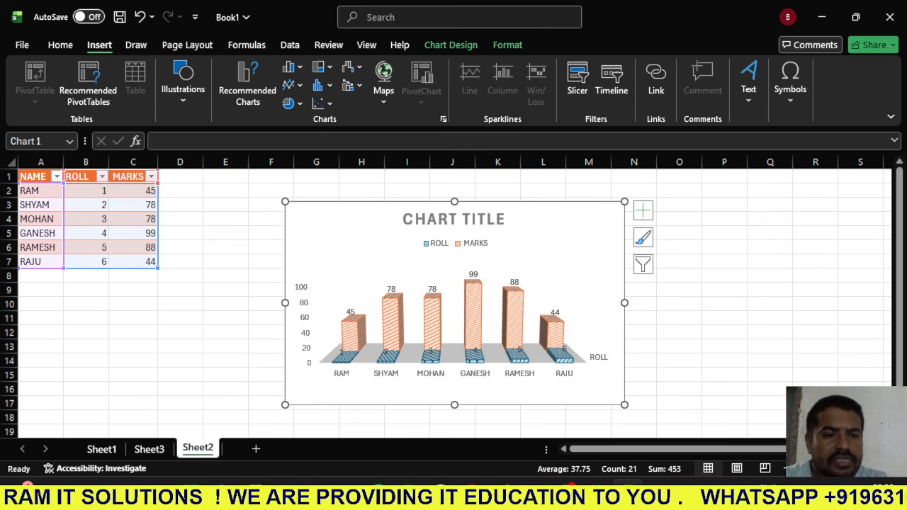
{"action": "left_click", "coordinate": [183, 84]}
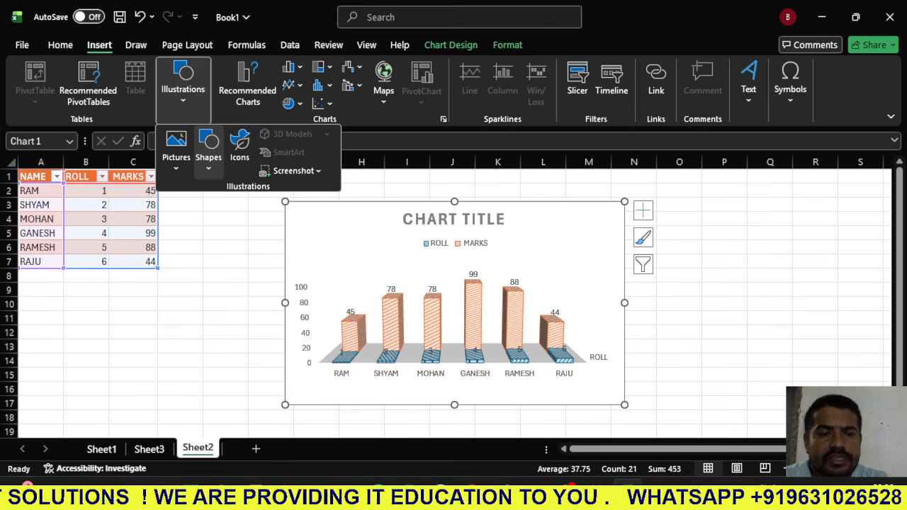
{"action": "left_click", "coordinate": [208, 149]}
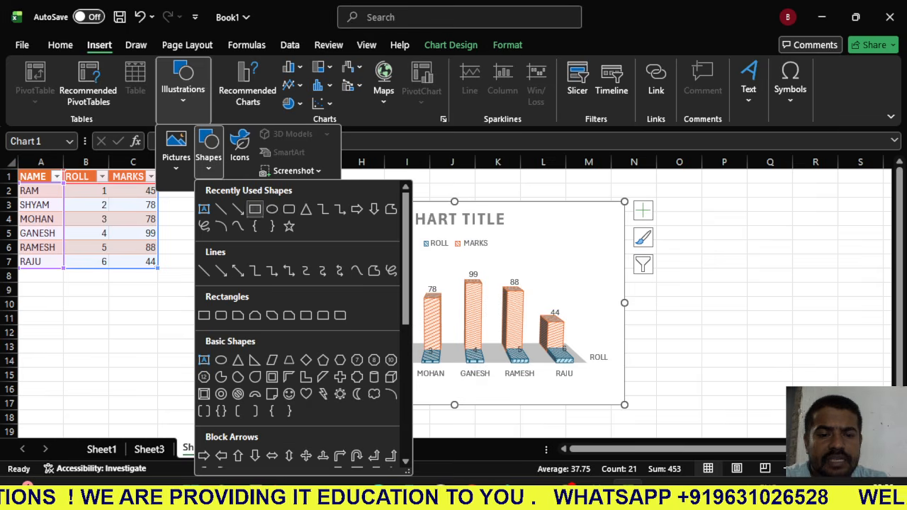
{"action": "left_click", "coordinate": [255, 209]}
{"action": "left_click_drag", "start_coordinate": [213, 221], "coordinate": [328, 327]}
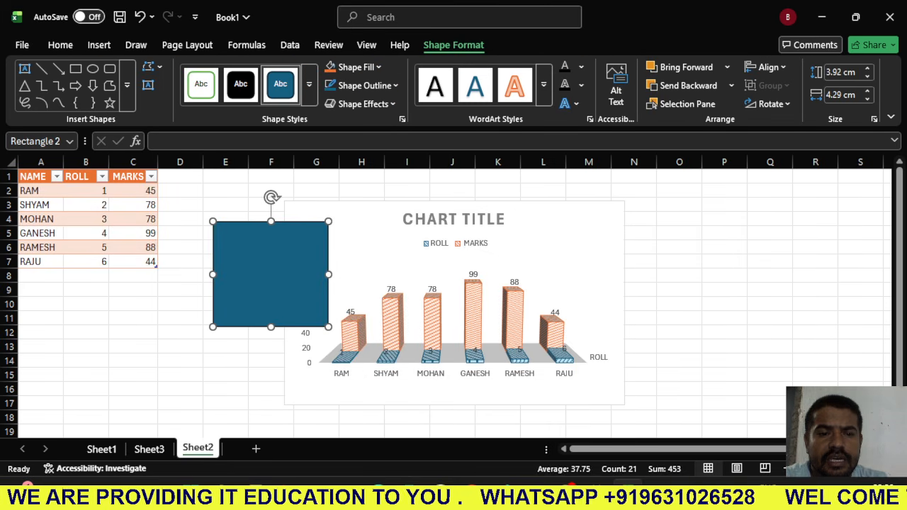
- Draw a down arrow about 3.4 cm high and 1.8 cm wide beside the marks table, and move the rectangle to the chart's other side
{"action": "left_click", "coordinate": [148, 85]}
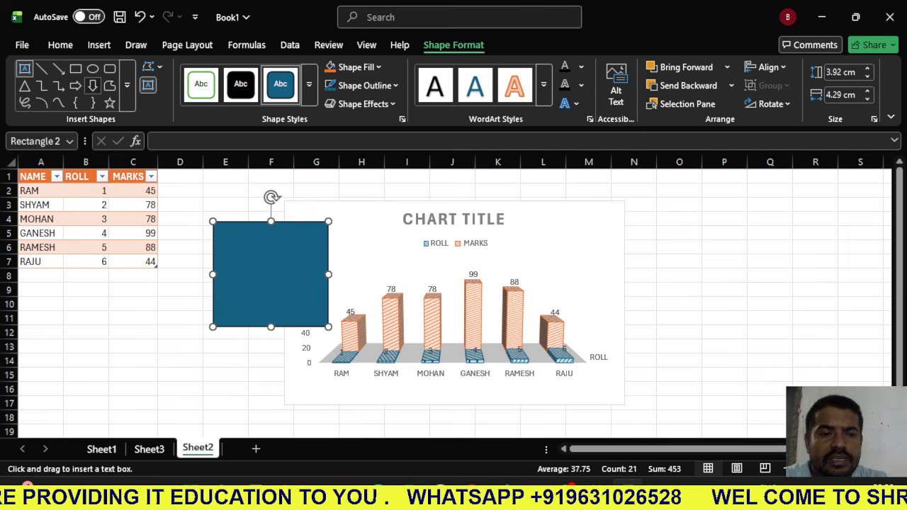
{"action": "left_click", "coordinate": [92, 86]}
{"action": "mouse_move", "coordinate": [214, 180]}
{"action": "left_mouse_down"}
{"action": "mouse_move", "coordinate": [284, 294]}
{"action": "mouse_move", "coordinate": [699, 301]}
{"action": "left_mouse_up"}
{"action": "left_click", "coordinate": [370, 275]}
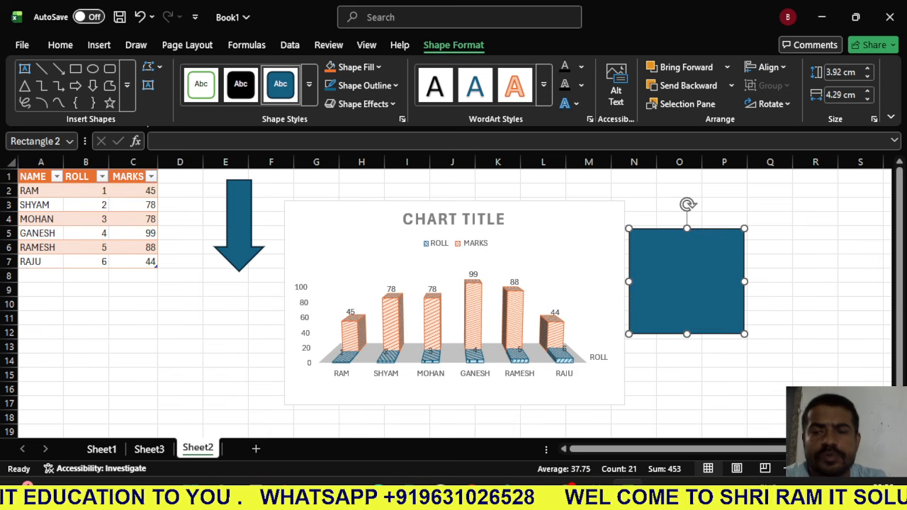
- Place the down arrow over the rectangle's upper part and widen its shaft to the full width of the arrowhead
{"action": "left_click", "coordinate": [239, 224]}
{"action": "left_click_drag", "start_coordinate": [239, 224], "coordinate": [702, 259]}
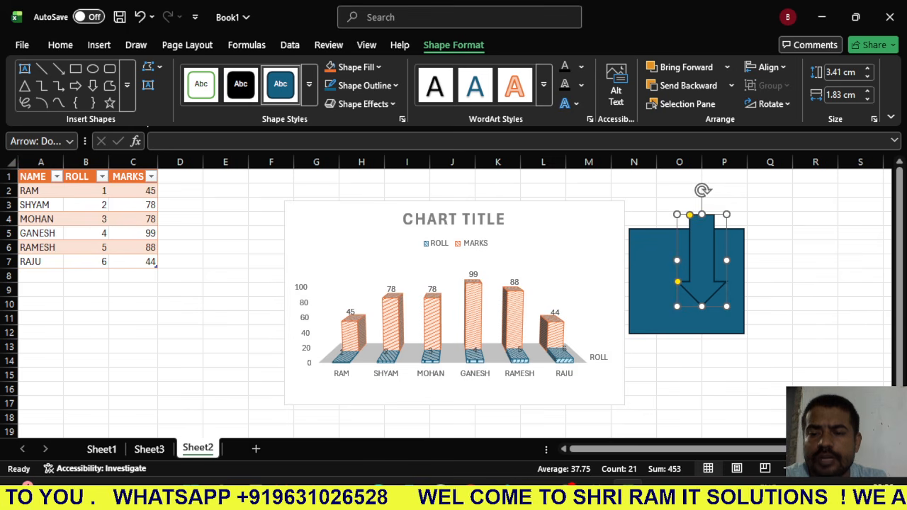
{"action": "mouse_move", "coordinate": [690, 215]}
{"action": "left_mouse_down"}
{"action": "mouse_move", "coordinate": [677, 215]}
{"action": "mouse_move", "coordinate": [702, 214]}
{"action": "mouse_move", "coordinate": [677, 215]}
{"action": "left_mouse_up"}
{"action": "left_click_drag", "start_coordinate": [698, 248], "coordinate": [692, 235]}
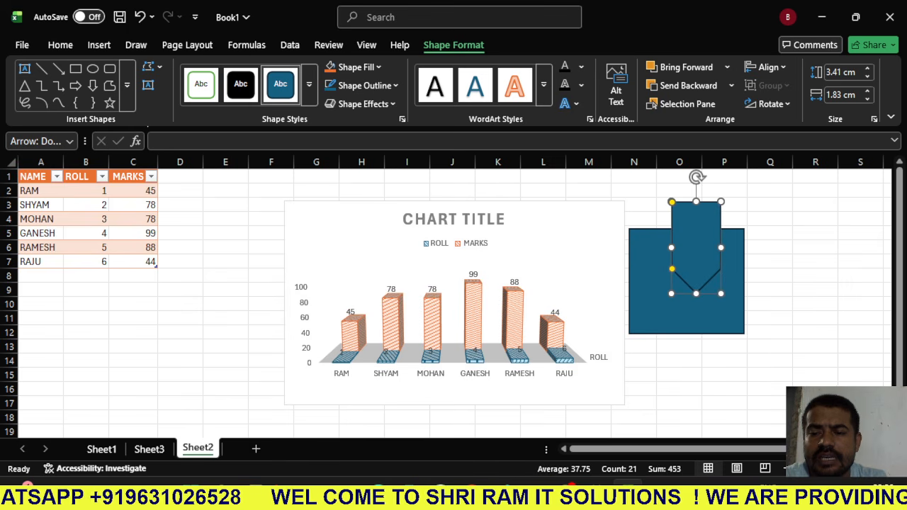
- Select the rectangle together with the arrow and group them into one object
{"action": "left_click", "coordinate": [687, 313], "text": "ctrl"}
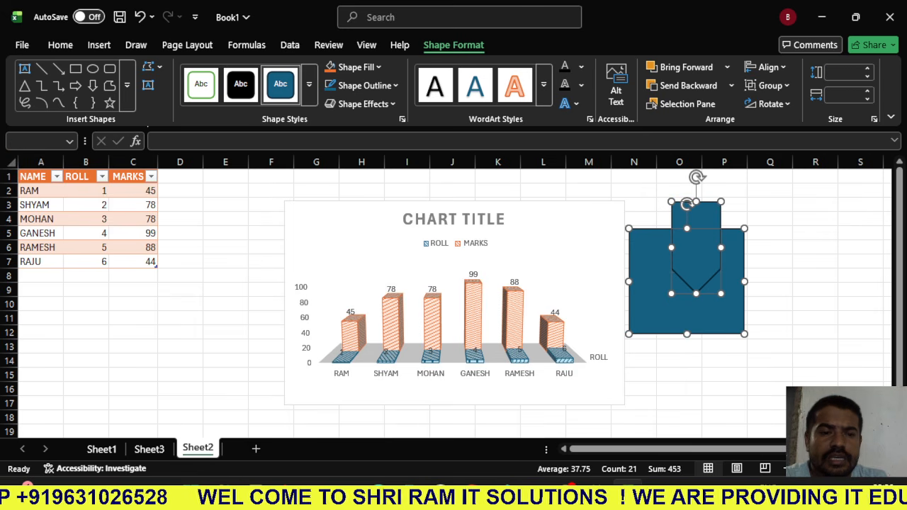
{"action": "left_click", "coordinate": [148, 85]}
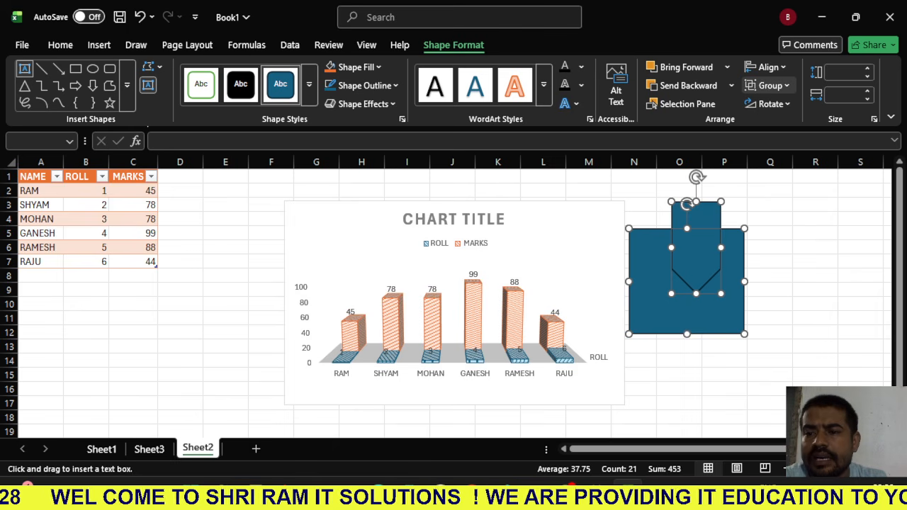
{"action": "left_click", "coordinate": [771, 85]}
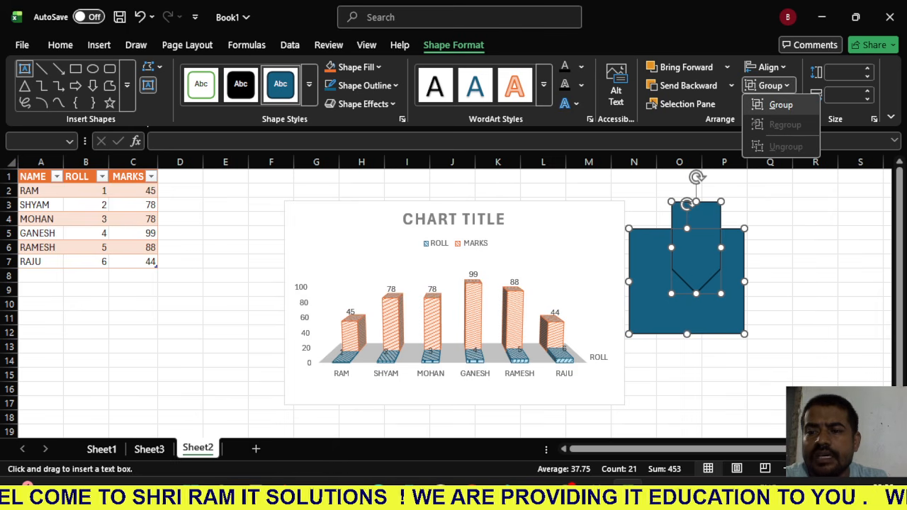
{"action": "left_click", "coordinate": [779, 105]}
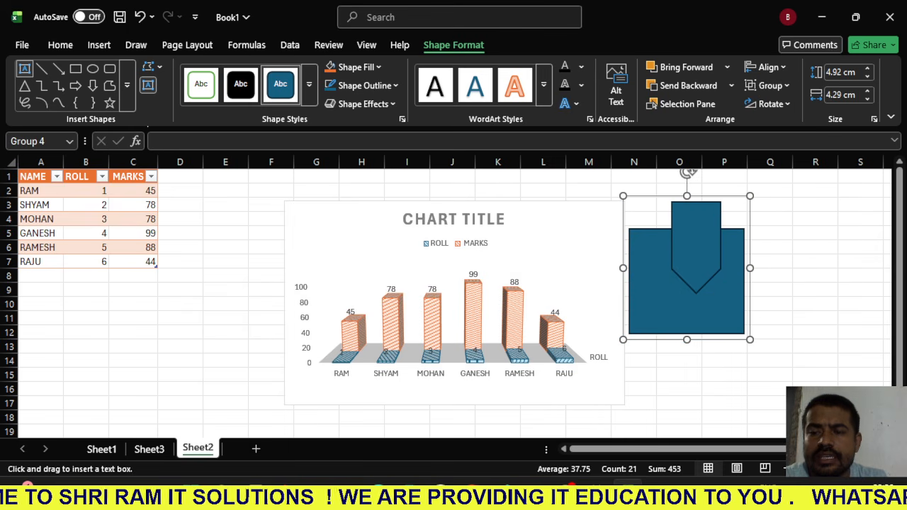
- Move the grouped shapes to the area between the marks table and the chart, and delete them
{"action": "left_click", "coordinate": [768, 213]}
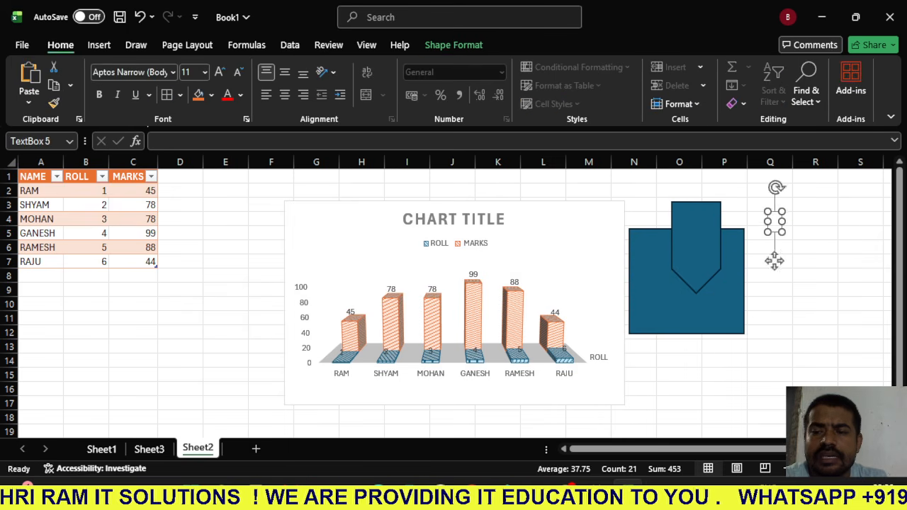
{"action": "left_click", "coordinate": [768, 237]}
{"action": "left_click_drag", "start_coordinate": [709, 269], "coordinate": [219, 320]}
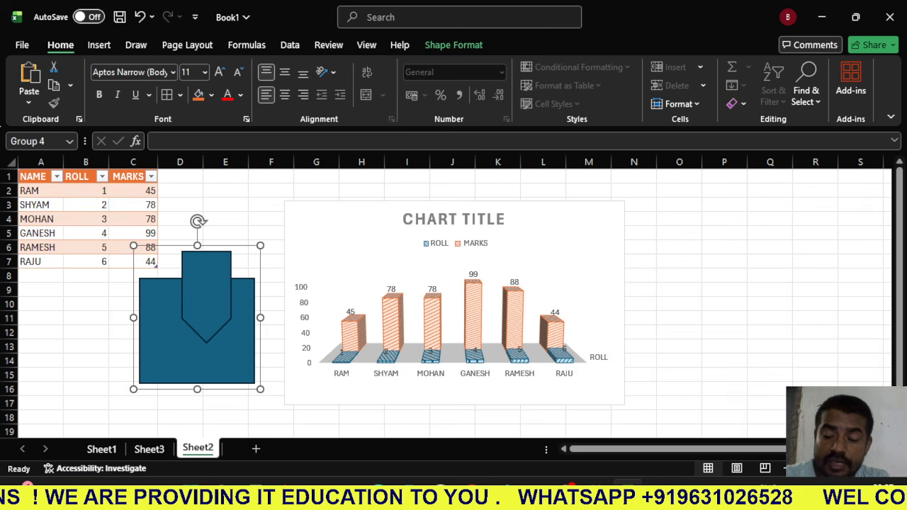
{"action": "key", "text": "Delete"}
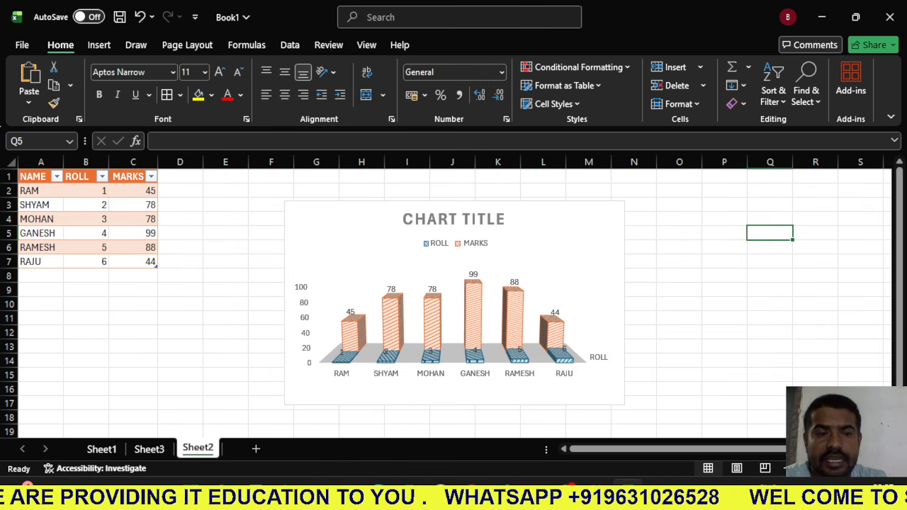
- Insert a hyperlink in cell A3 pointing to the existing file Book1.xlsx in the Desktop folder
{"action": "left_click", "coordinate": [99, 44]}
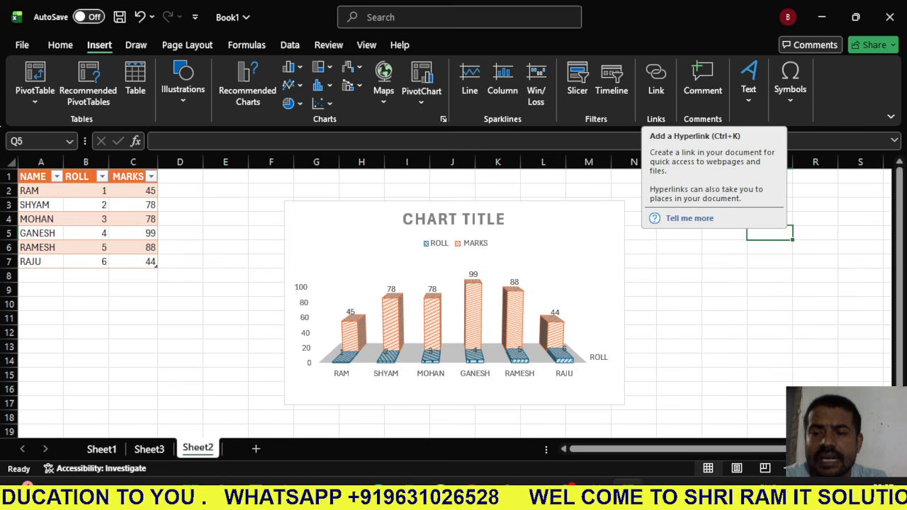
{"action": "left_click", "coordinate": [679, 261]}
{"action": "left_click", "coordinate": [40, 205]}
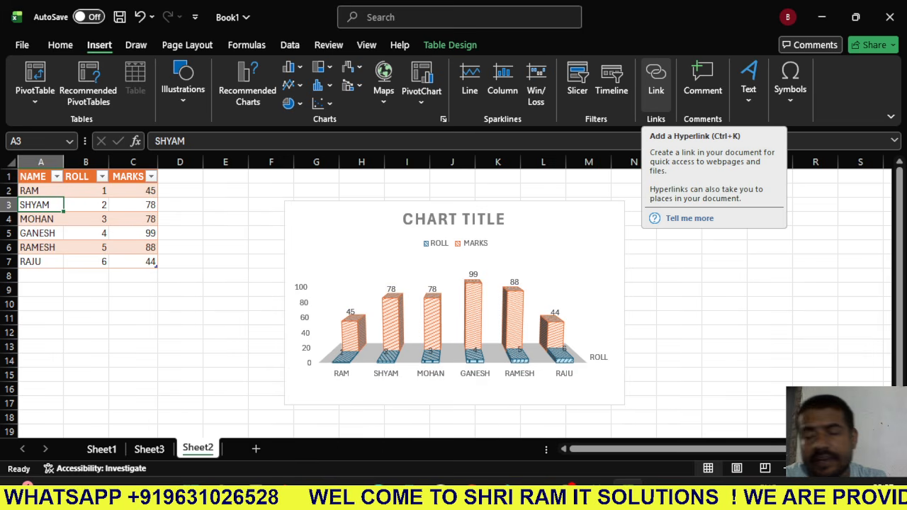
{"action": "left_click", "coordinate": [656, 79]}
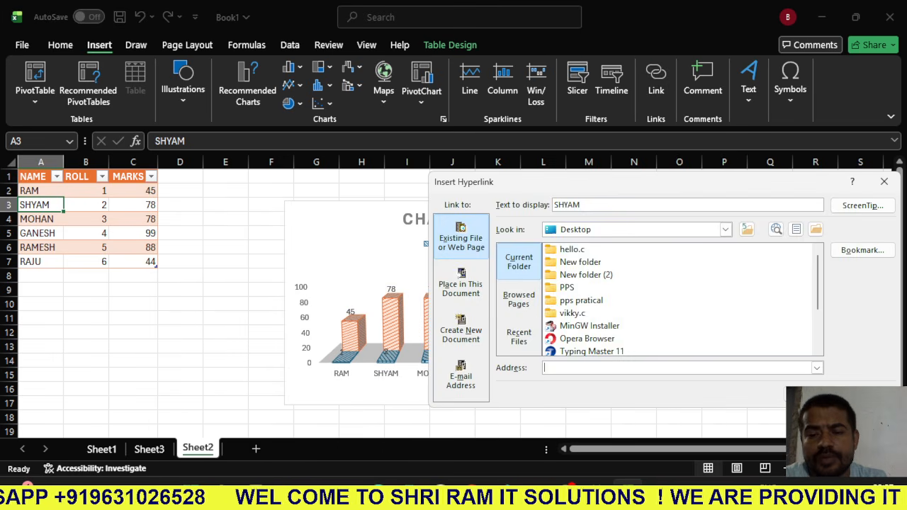
{"action": "scroll", "coordinate": [678, 300], "scroll_direction": "down", "scroll_amount": 2}
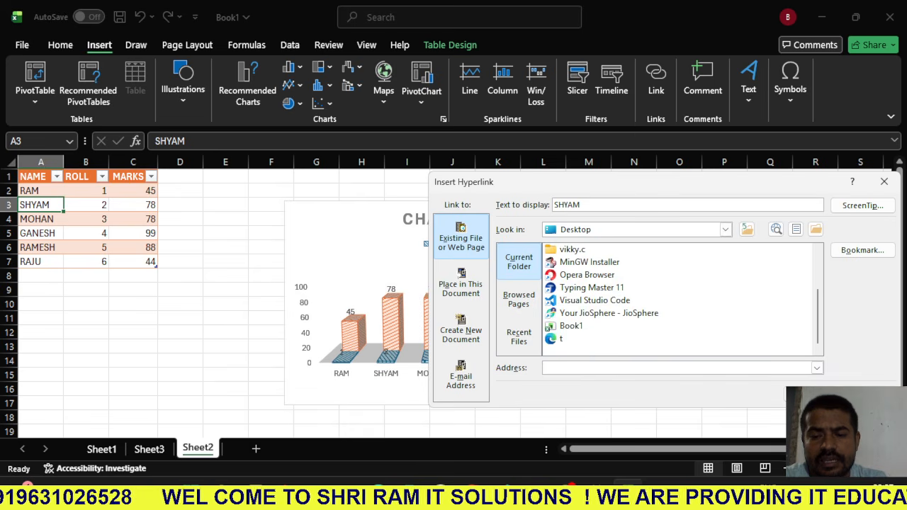
{"action": "left_click", "coordinate": [571, 326]}
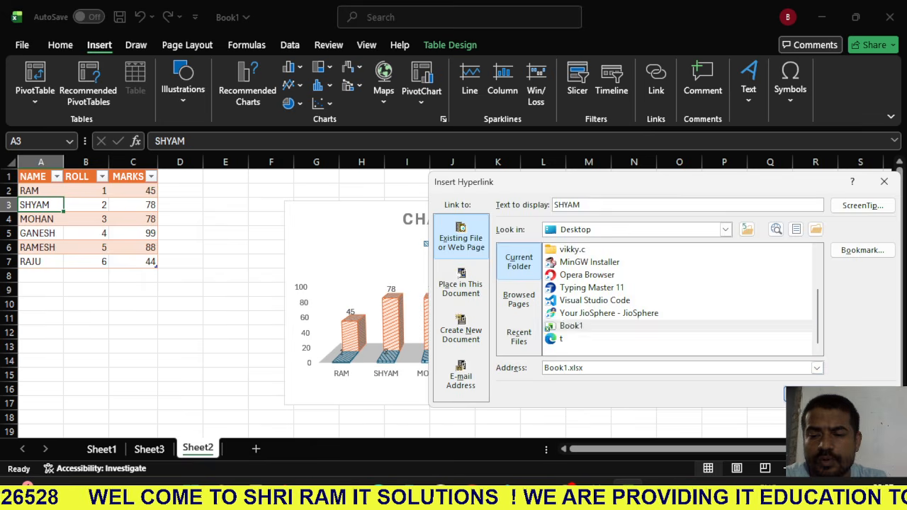
{"action": "key", "text": "Return"}
{"action": "left_click", "coordinate": [86, 304]}
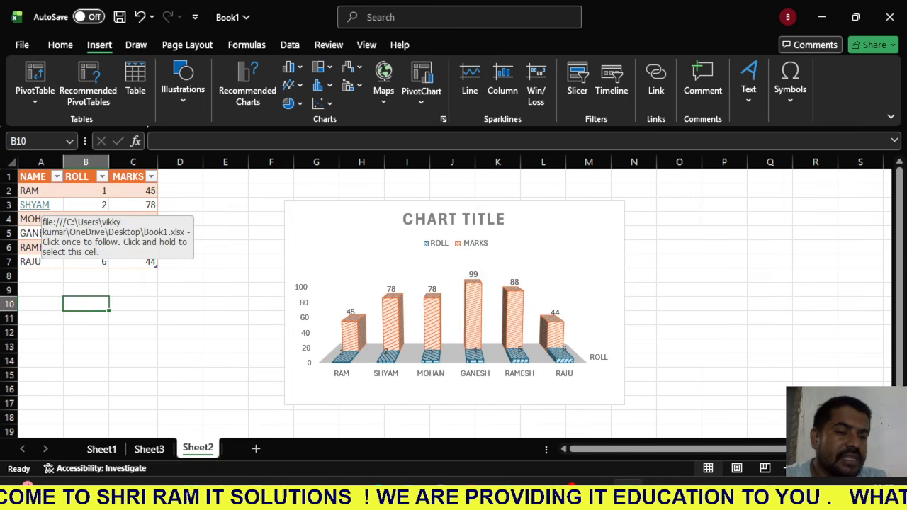
- Follow the hyperlink in cell A3 to test it, look at Sheet3 and return to Sheet2
{"action": "left_click", "coordinate": [34, 205]}
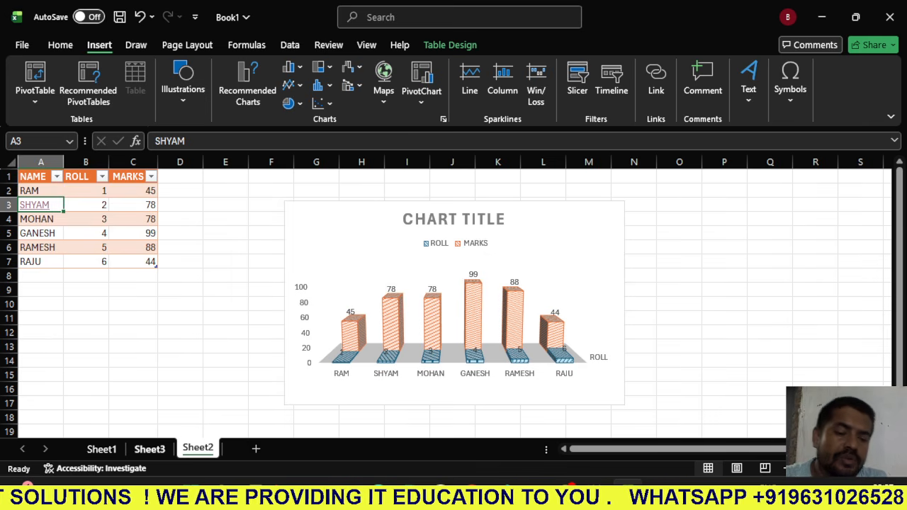
{"action": "left_click", "coordinate": [149, 449]}
{"action": "left_click", "coordinate": [197, 449]}
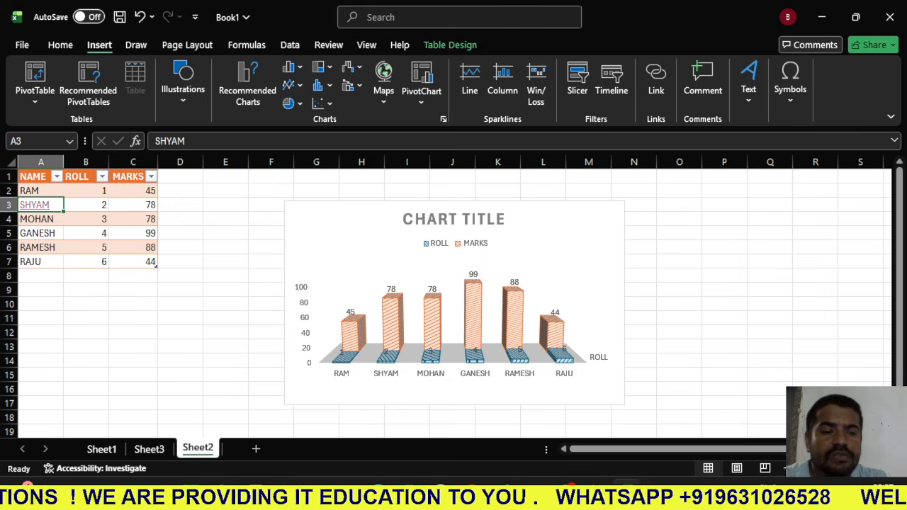
- Insert the ₾ currency symbol, character code 20BE, into cell C8 below the MARKS column
{"action": "left_click", "coordinate": [133, 276]}
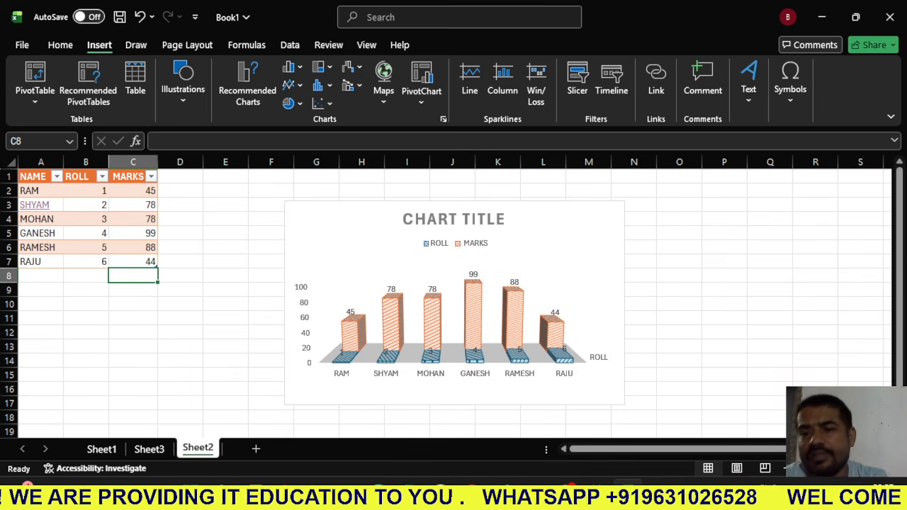
{"action": "left_click", "coordinate": [790, 81]}
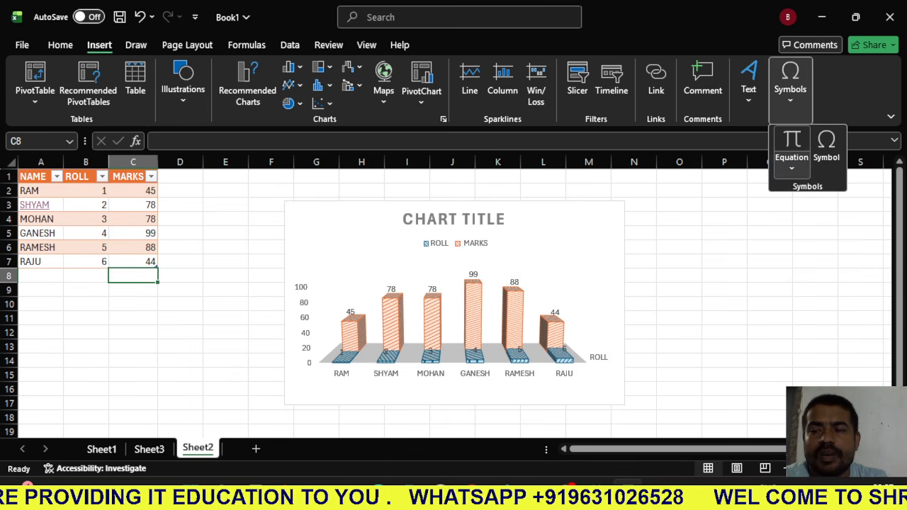
{"action": "left_click", "coordinate": [791, 163]}
{"action": "left_click", "coordinate": [826, 153]}
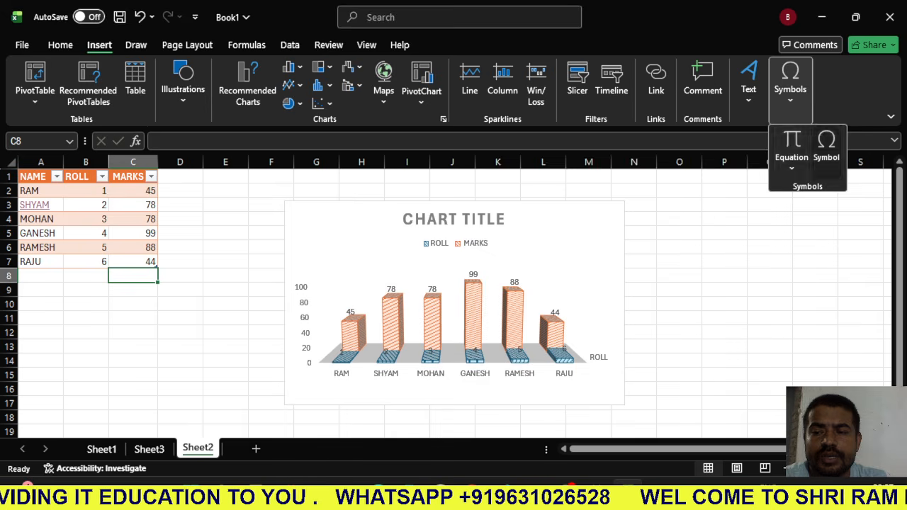
{"action": "left_click", "coordinate": [640, 280]}
{"action": "left_click", "coordinate": [641, 256]}
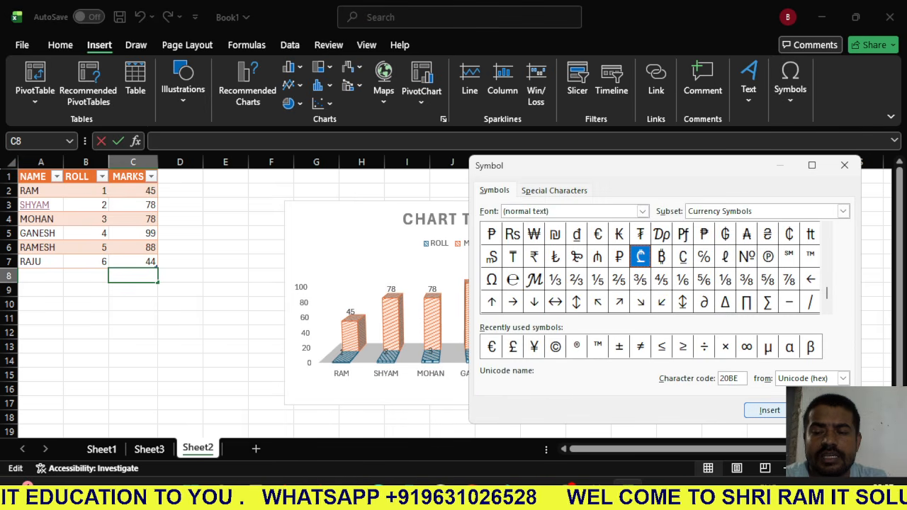
{"action": "left_click", "coordinate": [770, 411]}
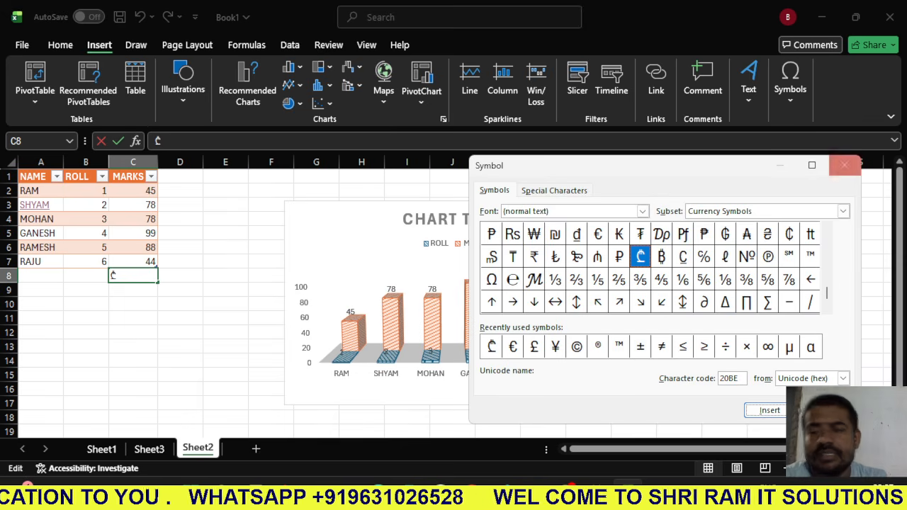
{"action": "left_click", "coordinate": [843, 165]}
- Display the drawing tools for adding ink to the sheet
{"action": "left_click", "coordinate": [136, 45]}
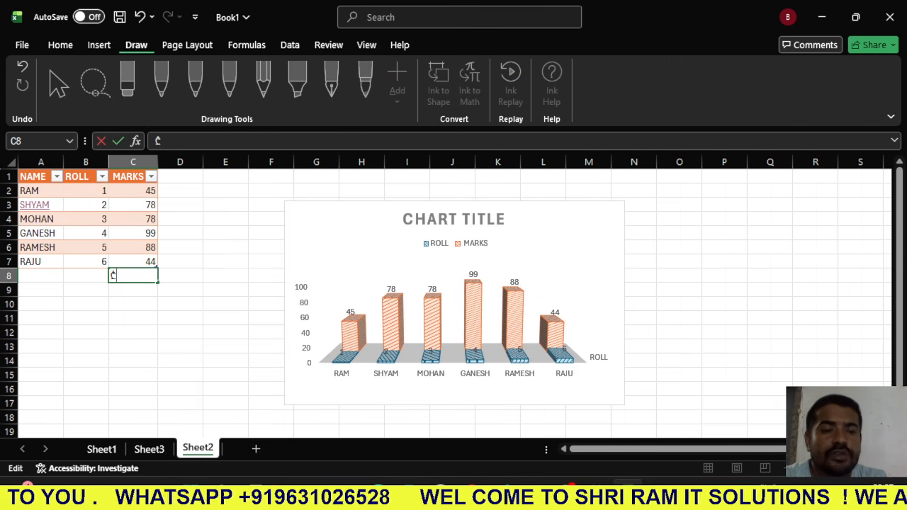
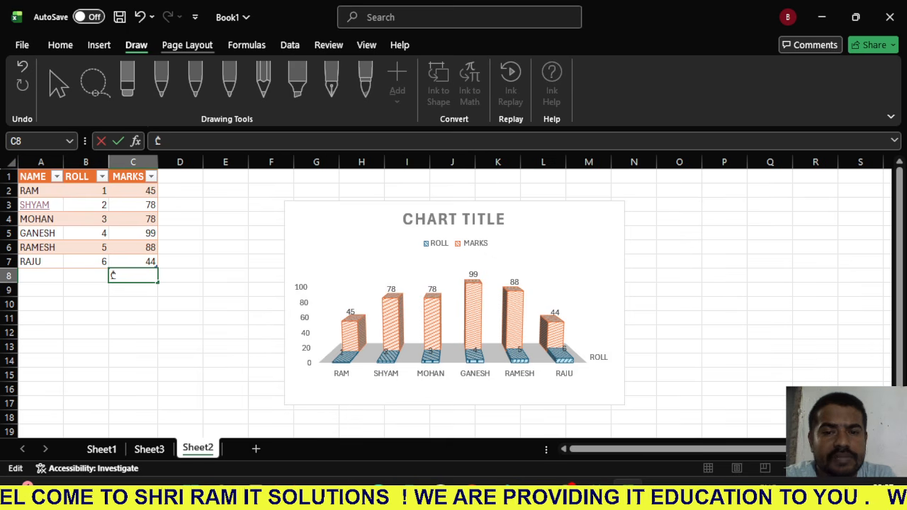
- Finish the ₾ entry in cell C8 by moving the selection to cell E3
{"action": "left_click", "coordinate": [187, 45]}
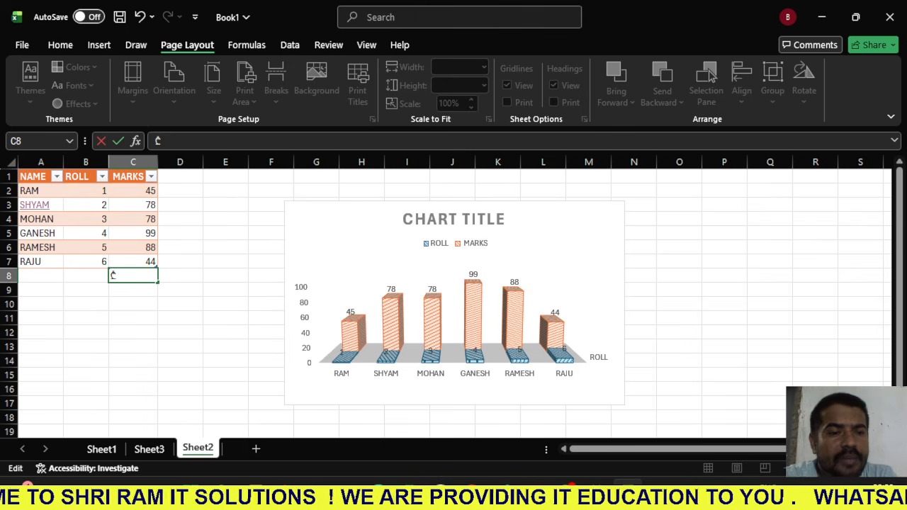
{"action": "left_click", "coordinate": [226, 205]}
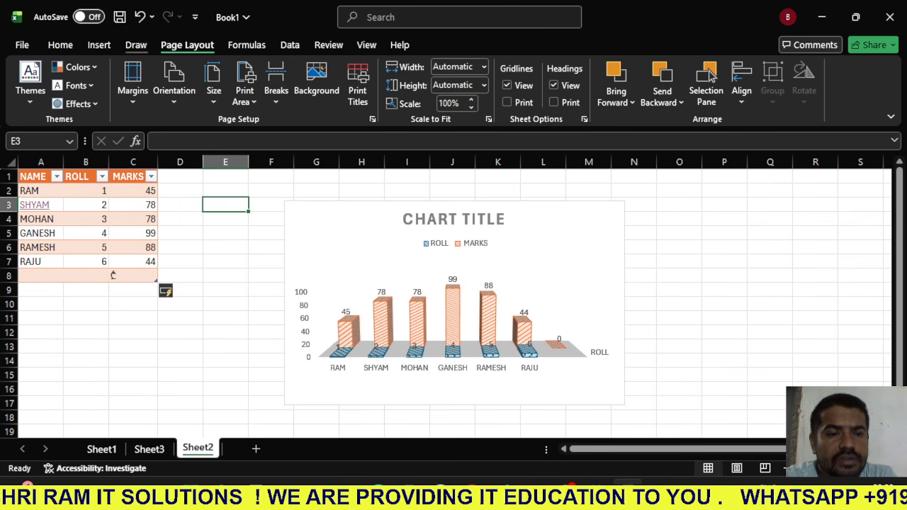
- Draw freehand strokes with the red pen below cell E3 and across the chart
{"action": "left_click", "coordinate": [137, 45]}
{"action": "left_click", "coordinate": [161, 80]}
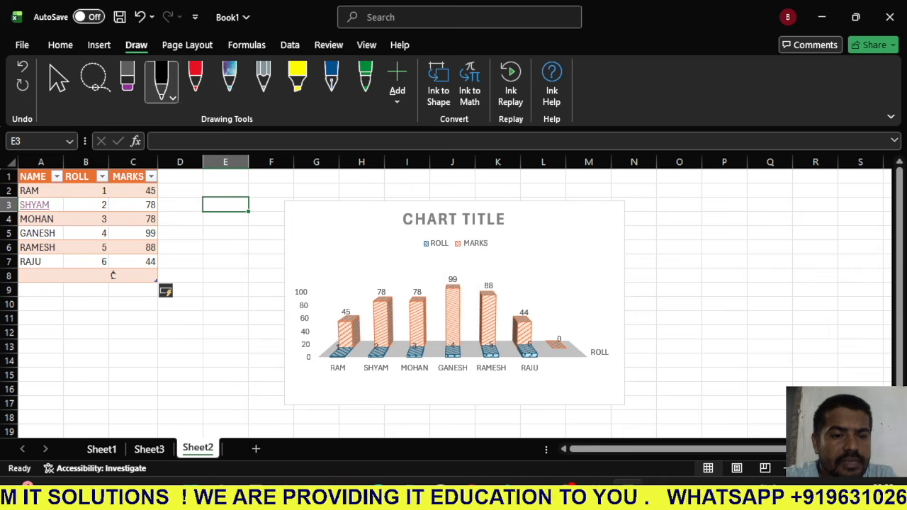
{"action": "left_click", "coordinate": [195, 78]}
{"action": "mouse_move", "coordinate": [192, 231]}
{"action": "left_mouse_down"}
{"action": "mouse_move", "coordinate": [244, 236]}
{"action": "mouse_move", "coordinate": [216, 253]}
{"action": "mouse_move", "coordinate": [312, 321]}
{"action": "left_mouse_up"}
{"action": "left_click_drag", "start_coordinate": [366, 257], "coordinate": [412, 257]}
{"action": "left_click_drag", "start_coordinate": [334, 252], "coordinate": [550, 224]}
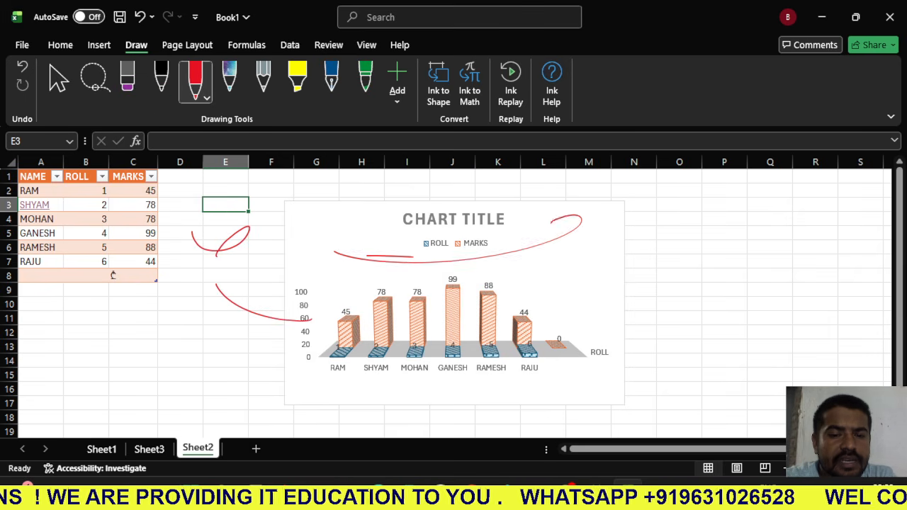
- Draw thick freehand strokes with the blue fountain pen over the chart, the marks table and the empty cells beside them
{"action": "left_click", "coordinate": [332, 78]}
{"action": "mouse_move", "coordinate": [318, 225]}
{"action": "left_mouse_down"}
{"action": "mouse_move", "coordinate": [563, 241]}
{"action": "mouse_move", "coordinate": [712, 327]}
{"action": "mouse_move", "coordinate": [724, 270]}
{"action": "mouse_move", "coordinate": [859, 220]}
{"action": "mouse_move", "coordinate": [743, 300]}
{"action": "left_mouse_up"}
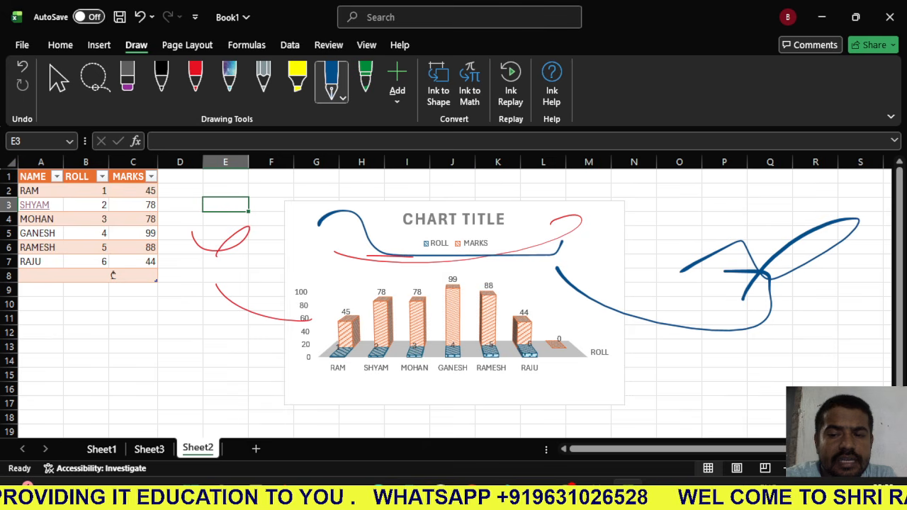
{"action": "mouse_move", "coordinate": [668, 253]}
{"action": "left_mouse_down"}
{"action": "mouse_move", "coordinate": [687, 197]}
{"action": "mouse_move", "coordinate": [631, 277]}
{"action": "left_mouse_up"}
{"action": "mouse_move", "coordinate": [289, 272]}
{"action": "left_mouse_down"}
{"action": "mouse_move", "coordinate": [198, 352]}
{"action": "mouse_move", "coordinate": [103, 302]}
{"action": "mouse_move", "coordinate": [251, 263]}
{"action": "mouse_move", "coordinate": [258, 216]}
{"action": "left_mouse_up"}
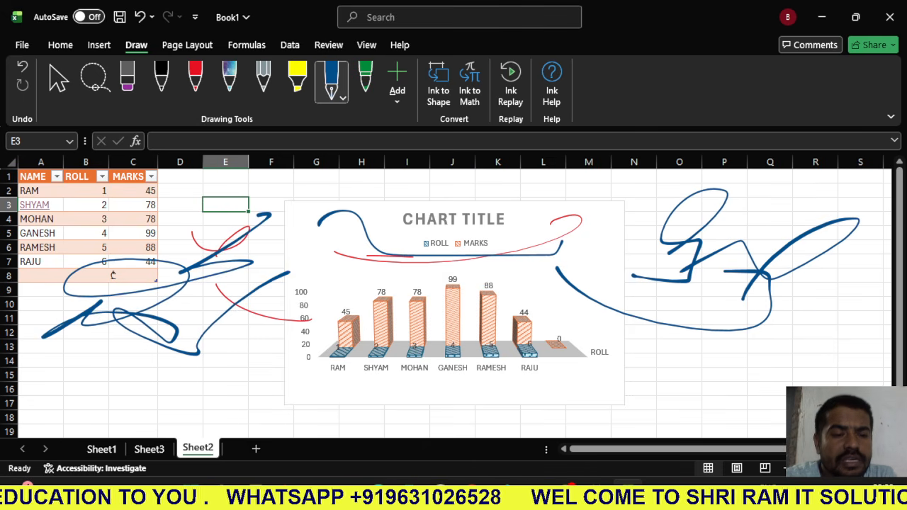
{"action": "left_click_drag", "start_coordinate": [137, 214], "coordinate": [356, 275]}
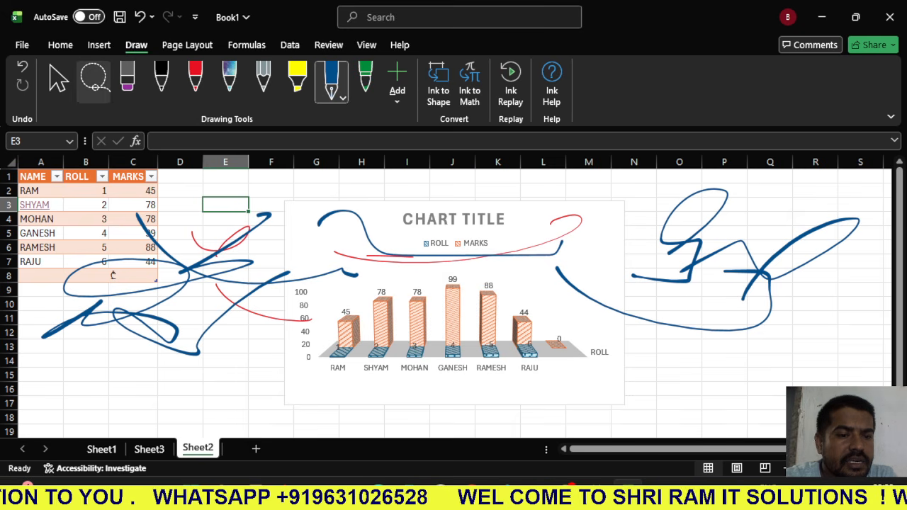
- Lasso-select all the red and blue ink strokes on the sheet and delete them
{"action": "left_click", "coordinate": [93, 79]}
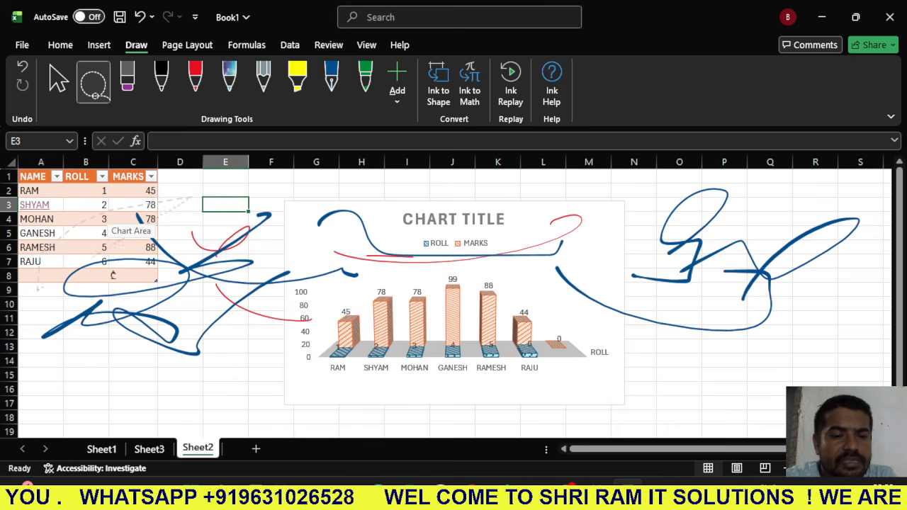
{"action": "mouse_move", "coordinate": [133, 221]}
{"action": "left_mouse_down"}
{"action": "mouse_move", "coordinate": [673, 417]}
{"action": "mouse_move", "coordinate": [133, 221]}
{"action": "left_mouse_up"}
{"action": "left_click_drag", "start_coordinate": [591, 196], "coordinate": [272, 198]}
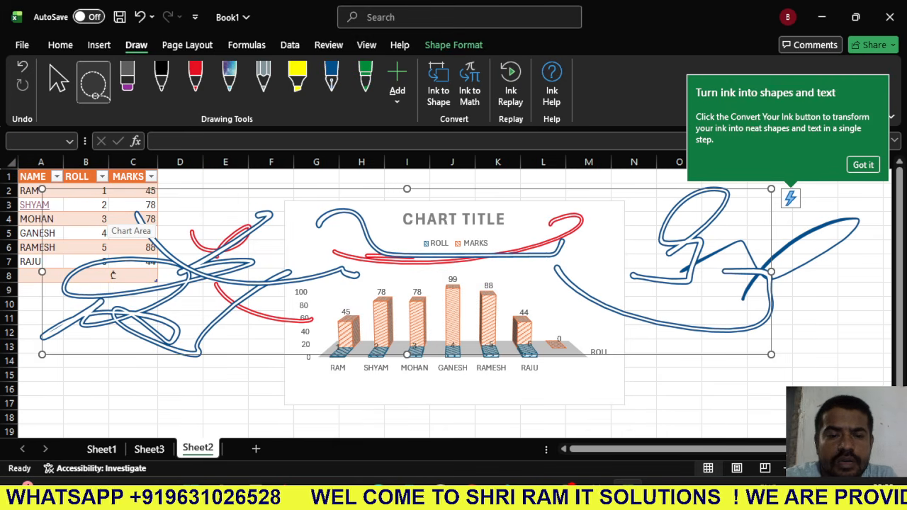
{"action": "key", "text": "Delete"}
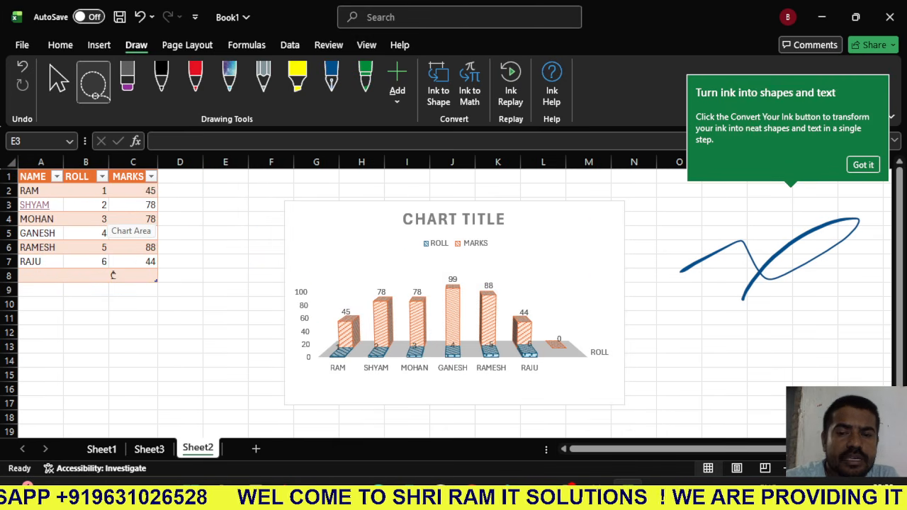
{"action": "mouse_move", "coordinate": [759, 233]}
{"action": "left_mouse_down"}
{"action": "mouse_move", "coordinate": [868, 234]}
{"action": "mouse_move", "coordinate": [543, 312]}
{"action": "mouse_move", "coordinate": [761, 231]}
{"action": "left_mouse_up"}
{"action": "key", "text": "Delete"}
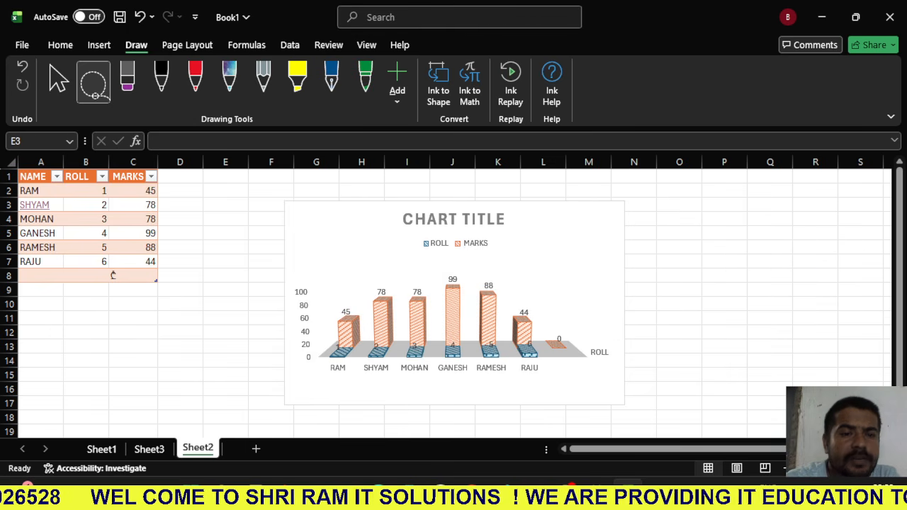
- Set the page margins of Sheet2 to the Narrow preset
{"action": "left_click", "coordinate": [187, 45]}
{"action": "left_click", "coordinate": [133, 81]}
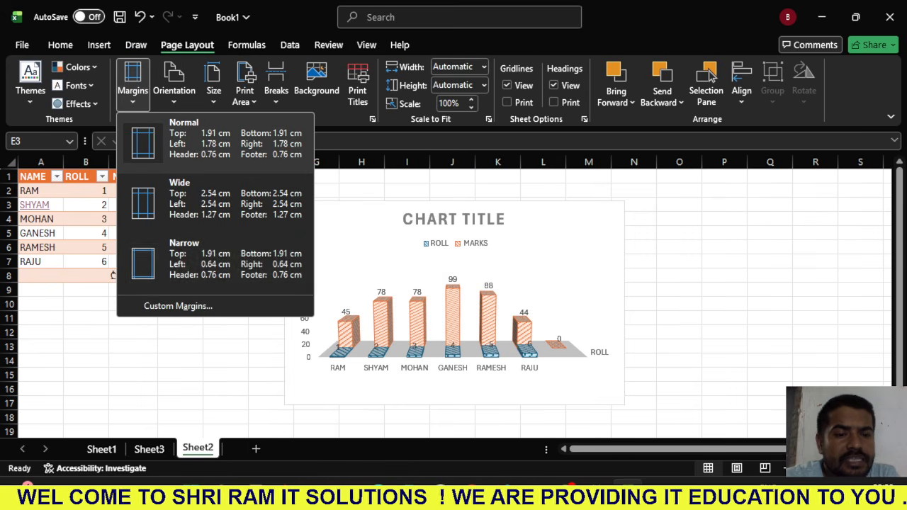
{"action": "left_click", "coordinate": [213, 259]}
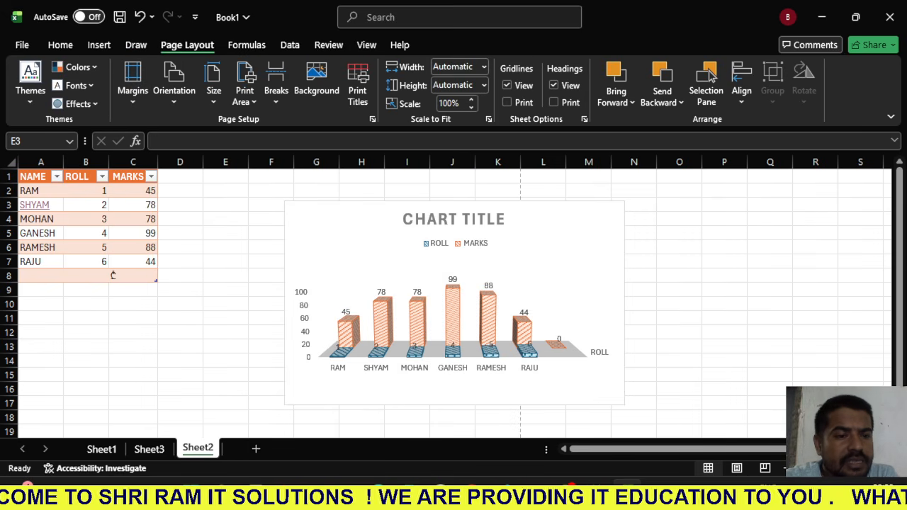
- Style the workbook with the Slice theme, the Office theme colors and a preset theme effect
{"action": "left_click", "coordinate": [31, 81]}
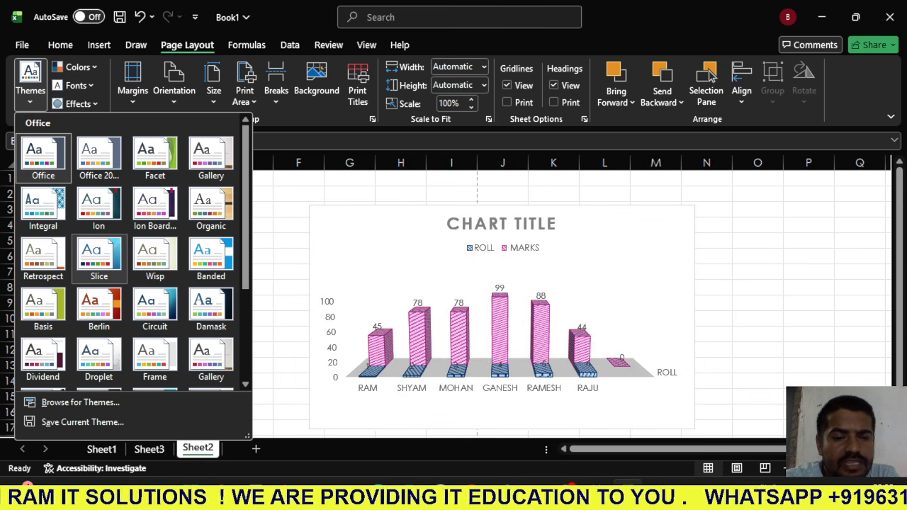
{"action": "left_click", "coordinate": [99, 259]}
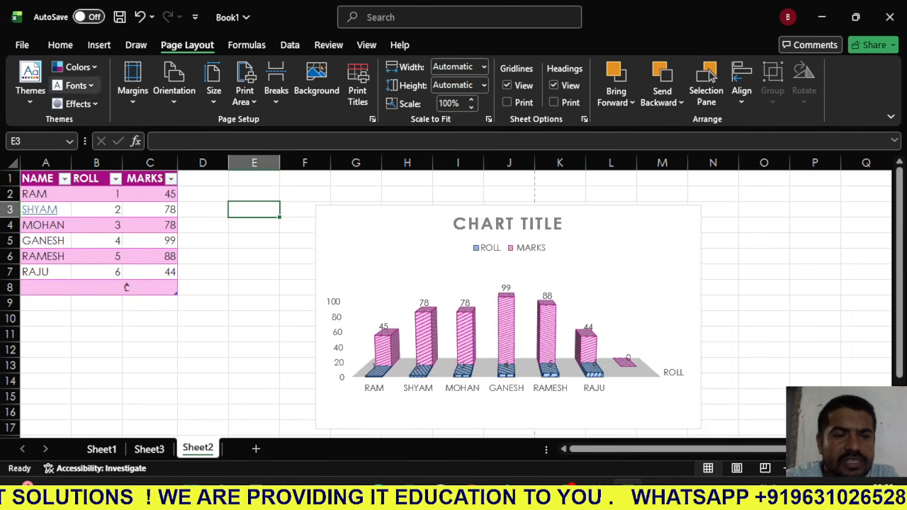
{"action": "left_click", "coordinate": [77, 67]}
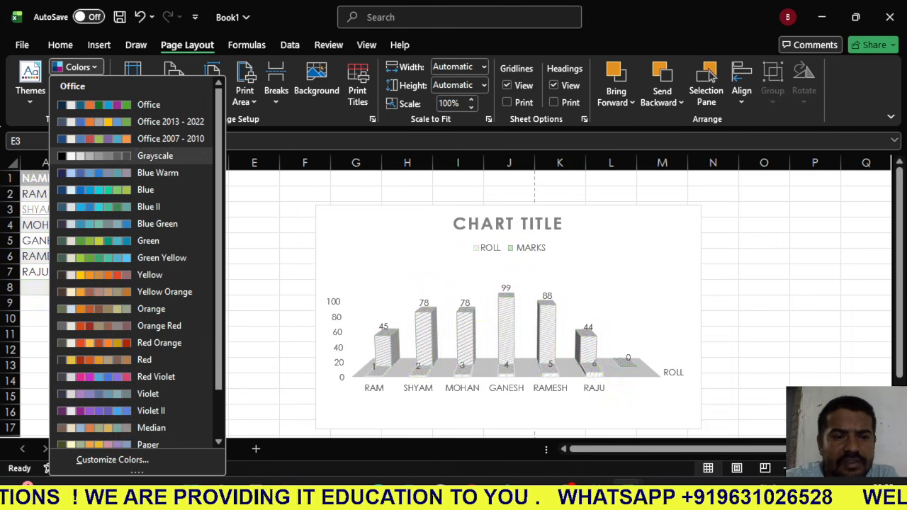
{"action": "left_click", "coordinate": [107, 104]}
{"action": "left_click", "coordinate": [78, 103]}
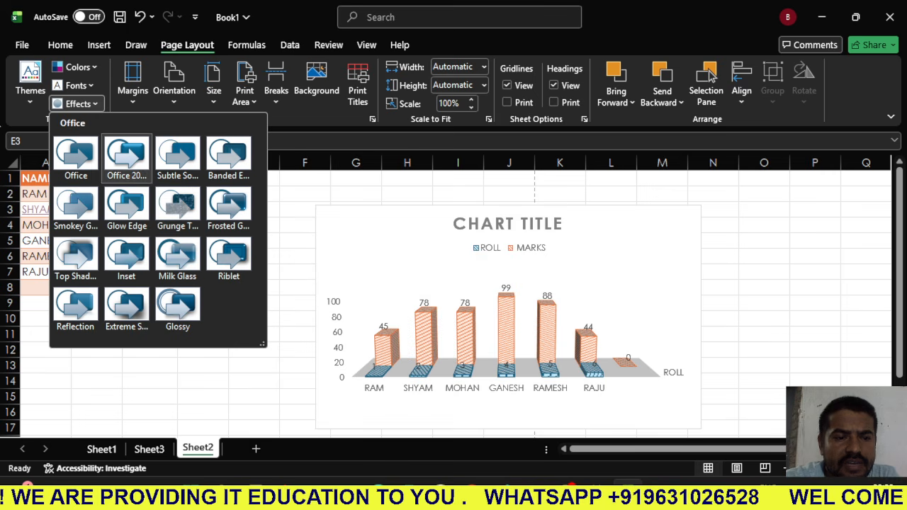
{"action": "left_click", "coordinate": [126, 287]}
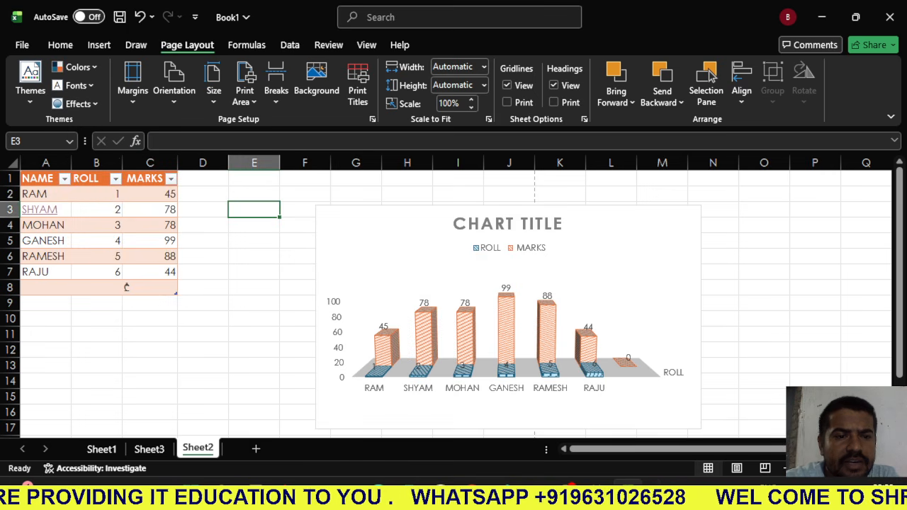
- Try a Filled Map chart based on empty cell E3, switch on its chart title, and delete the chart
{"action": "left_click", "coordinate": [99, 45]}
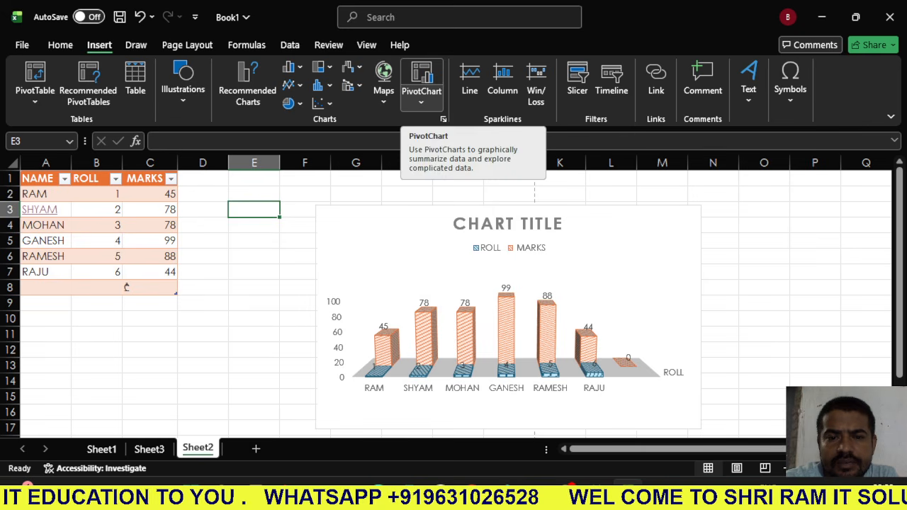
{"action": "left_click", "coordinate": [383, 81]}
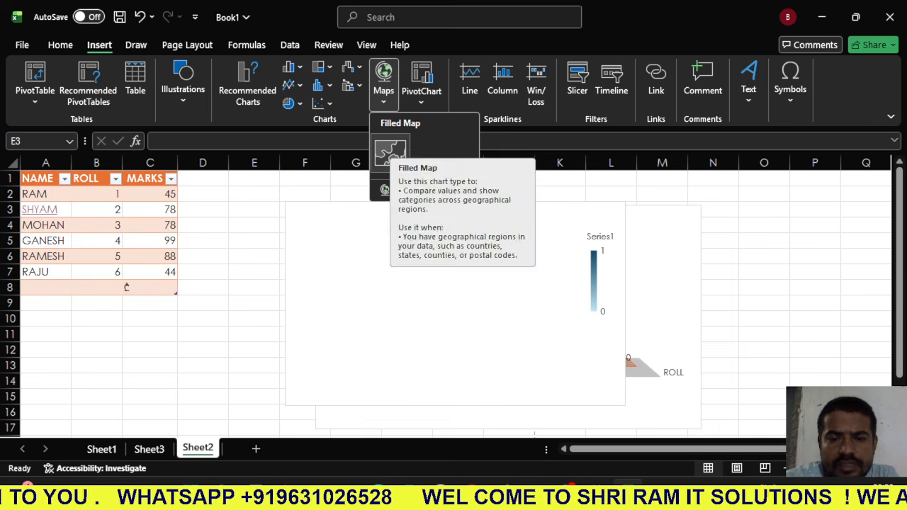
{"action": "left_click", "coordinate": [390, 152]}
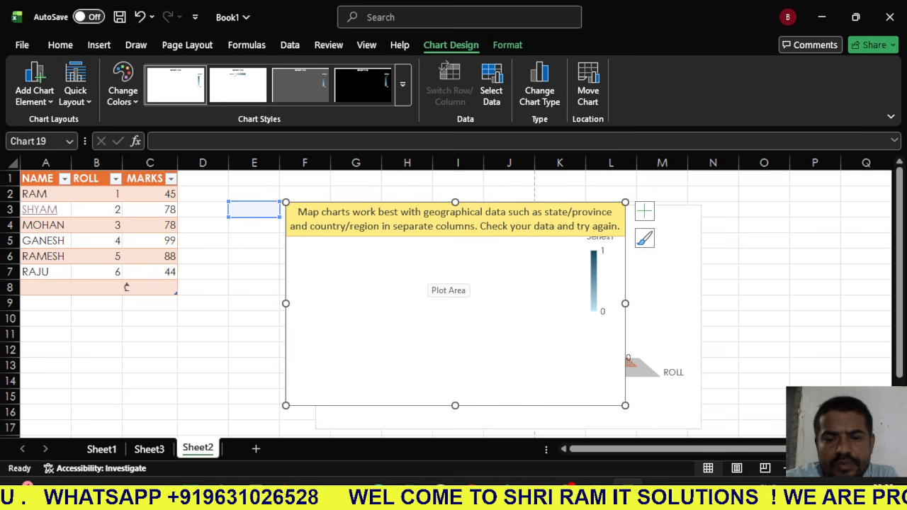
{"action": "left_click", "coordinate": [430, 273]}
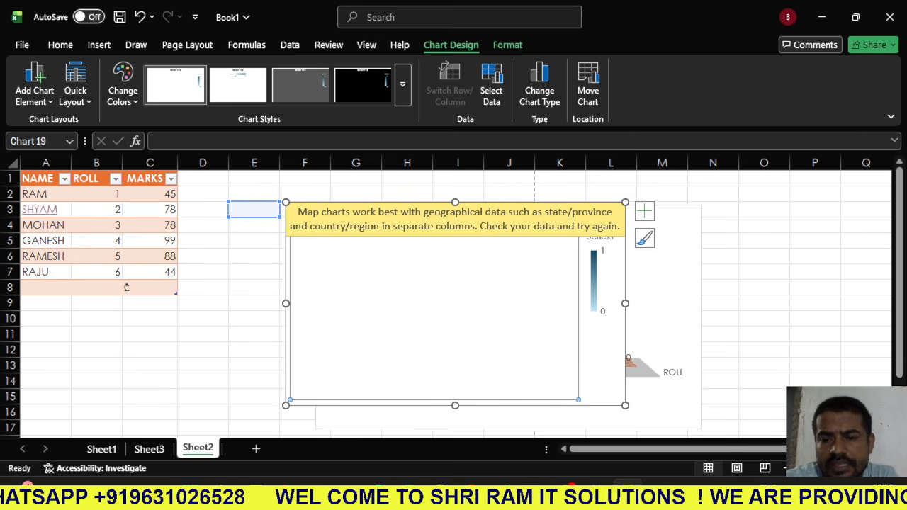
{"action": "left_click", "coordinate": [644, 211]}
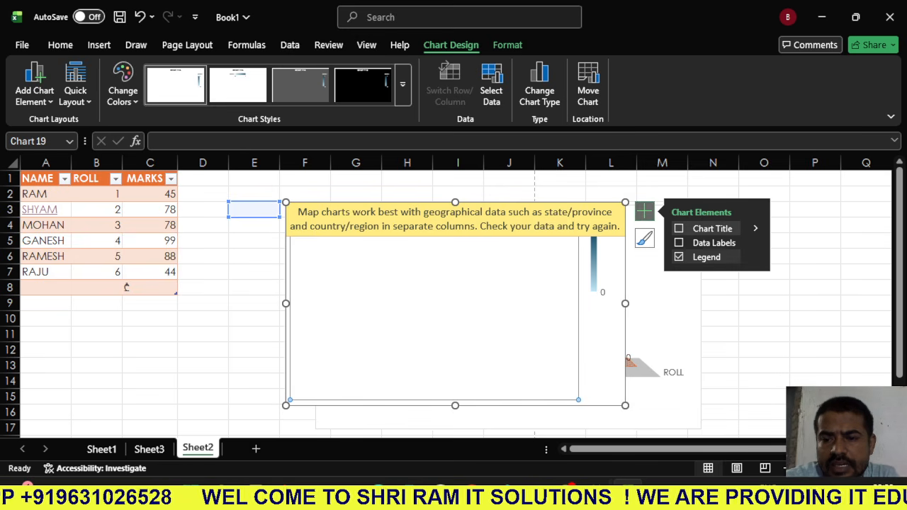
{"action": "left_click", "coordinate": [679, 228]}
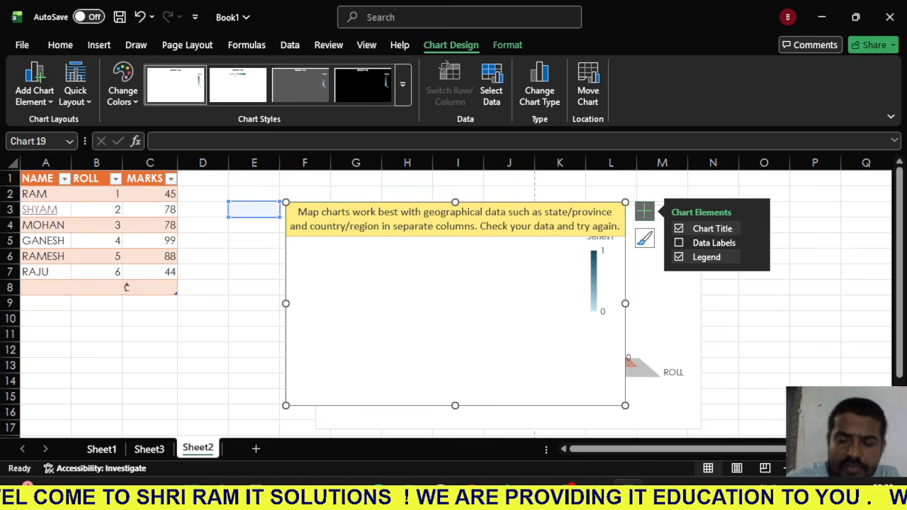
{"action": "key", "text": "Delete"}
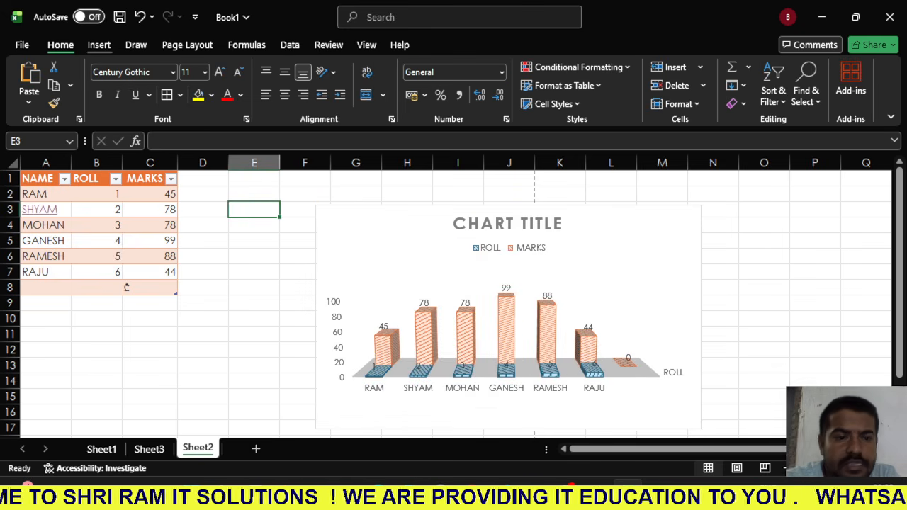
- Insert the first SmartArt layout from the Cycle category, a ring of five circles joined by arrows
{"action": "left_click", "coordinate": [100, 45]}
{"action": "left_click", "coordinate": [183, 84]}
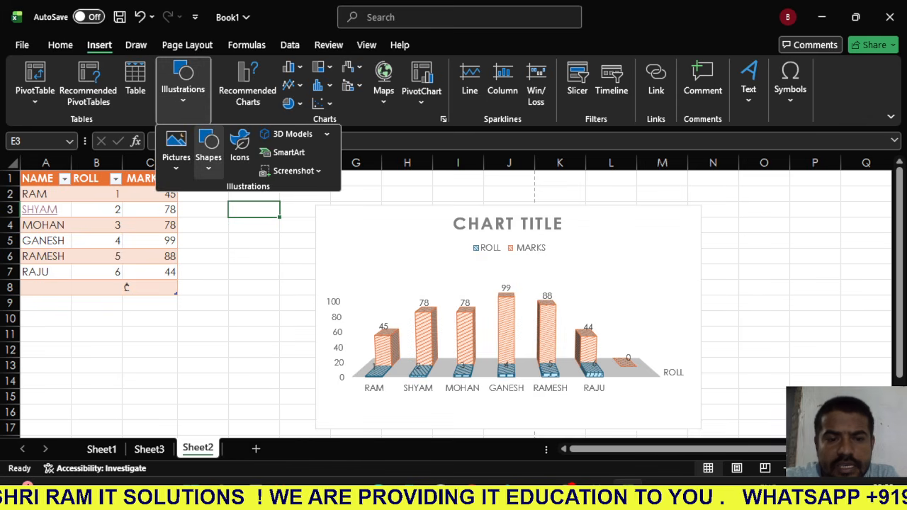
{"action": "left_click", "coordinate": [288, 152]}
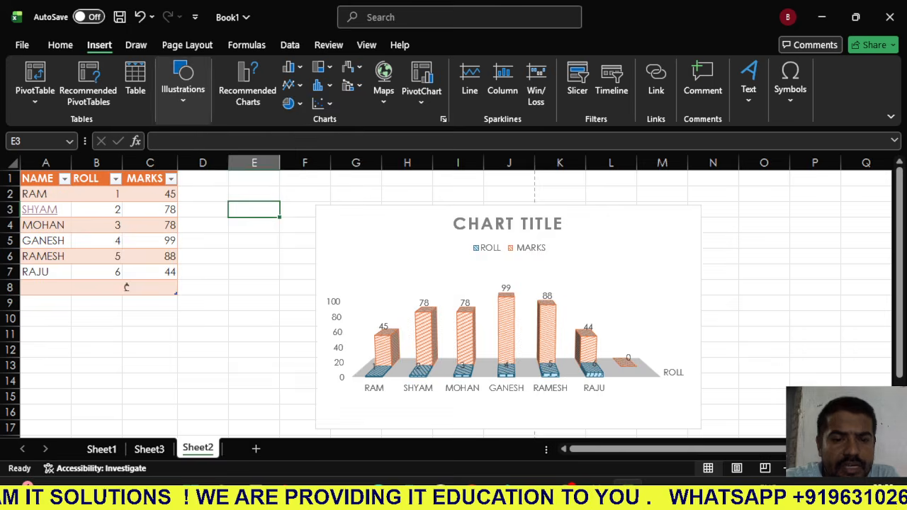
{"action": "left_click", "coordinate": [245, 175]}
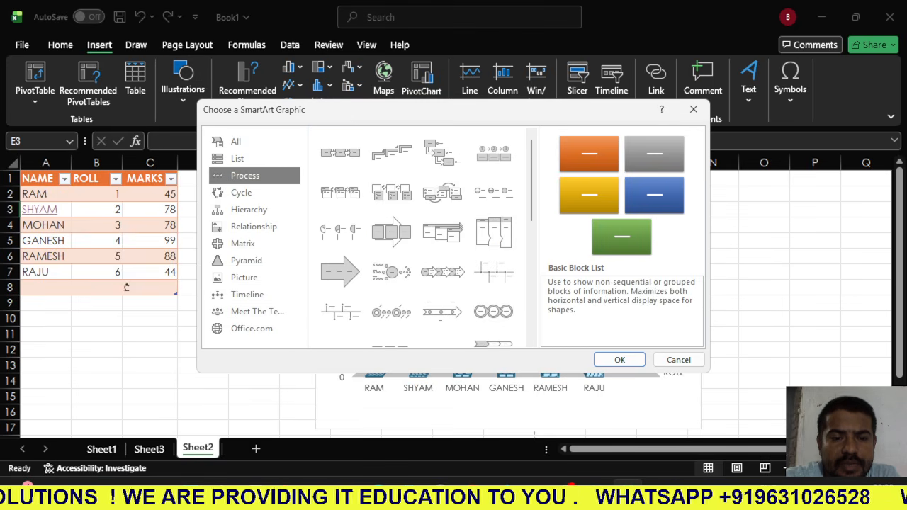
{"action": "left_click", "coordinate": [241, 193]}
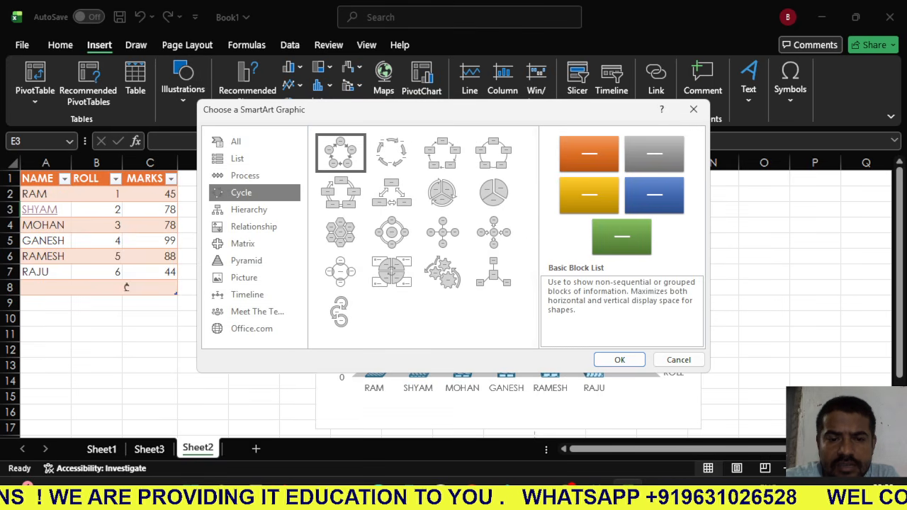
{"action": "left_click", "coordinate": [619, 359]}
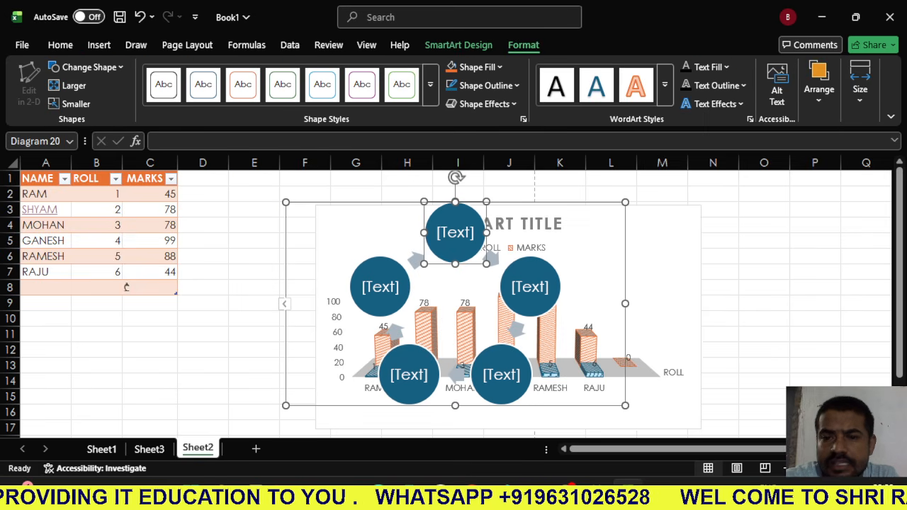
- Give the top circle of the SmartArt cycle a light blue text outline and a standard orange-gold fill
{"action": "left_click", "coordinate": [719, 85]}
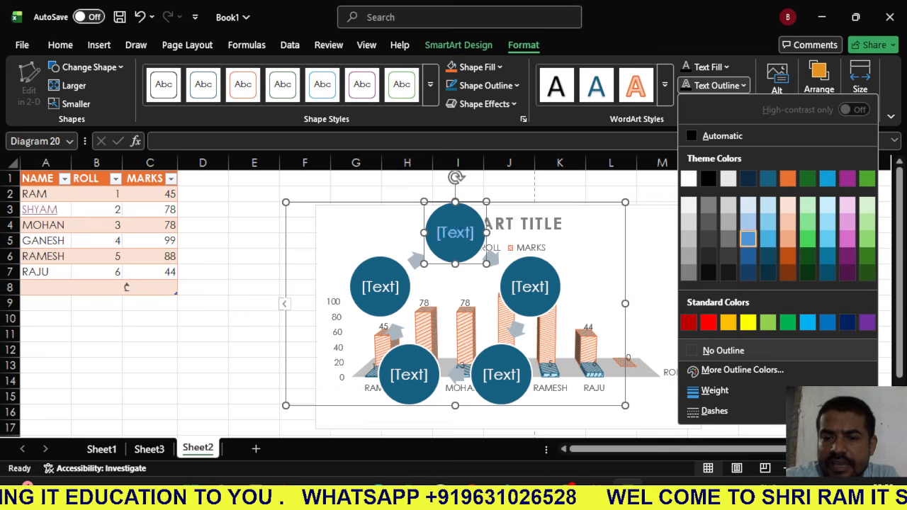
{"action": "left_click", "coordinate": [749, 239]}
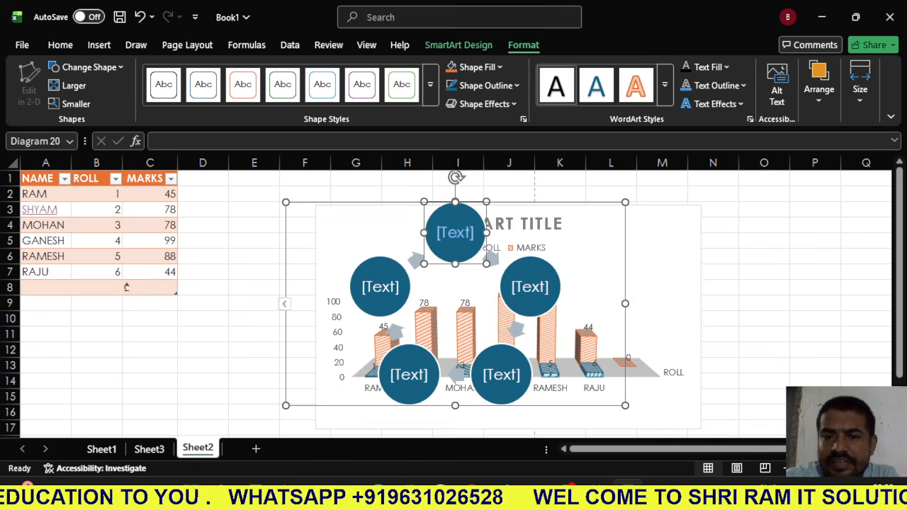
{"action": "left_click", "coordinate": [475, 67]}
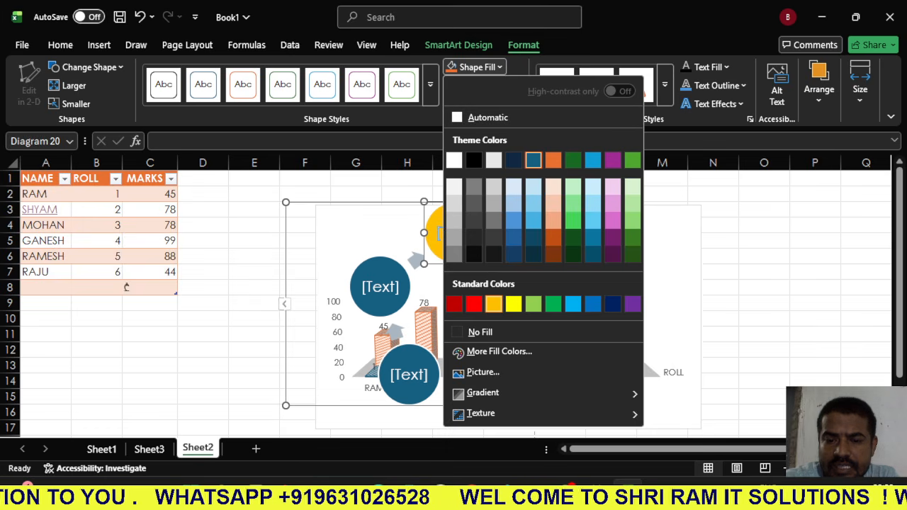
{"action": "left_click", "coordinate": [493, 303]}
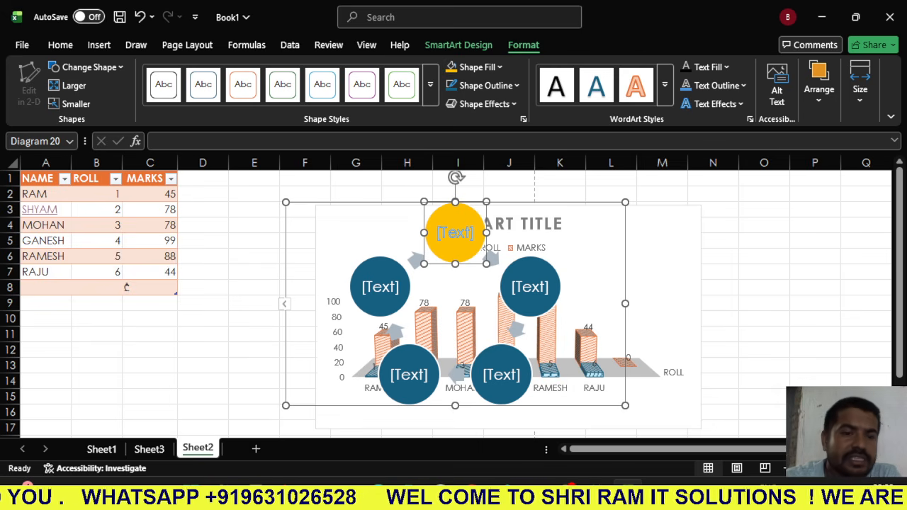
- Apply the Inset theme effect to the workbook, then replace it with the Reflection theme effect
{"action": "left_click", "coordinate": [99, 45]}
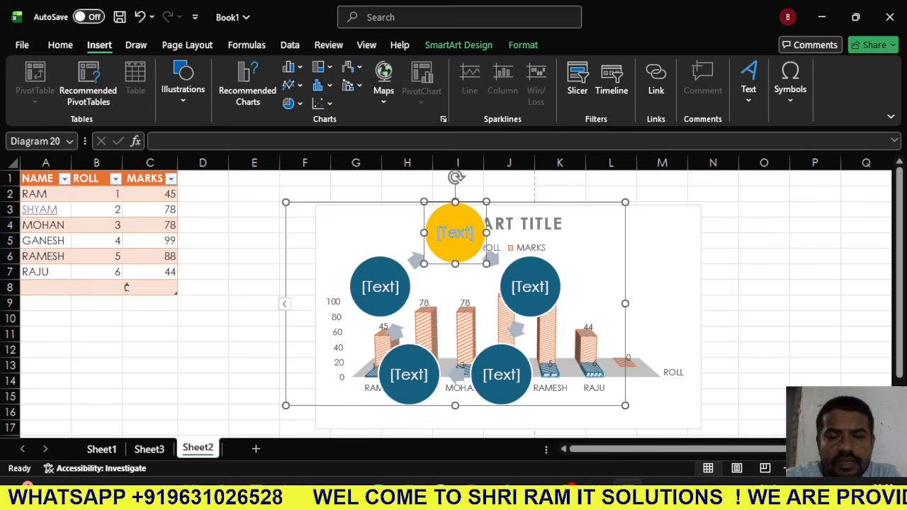
{"action": "left_click", "coordinate": [187, 44]}
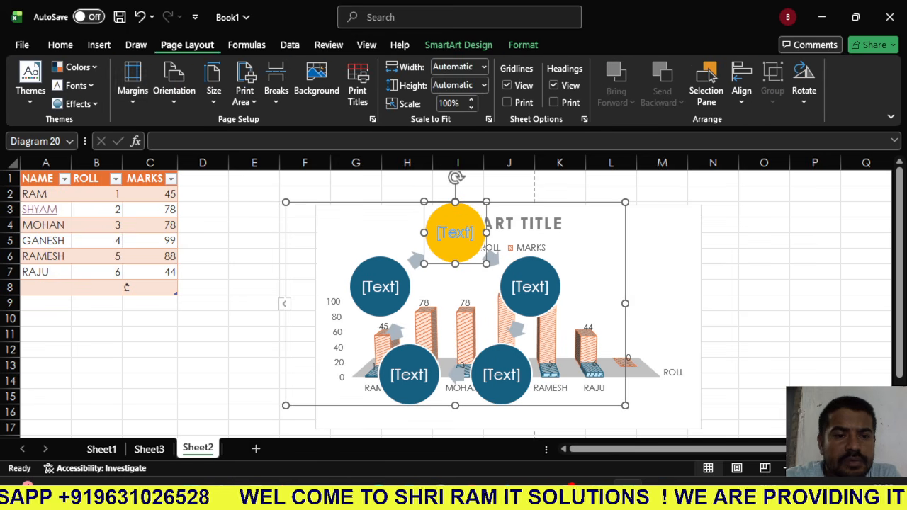
{"action": "left_click", "coordinate": [74, 103]}
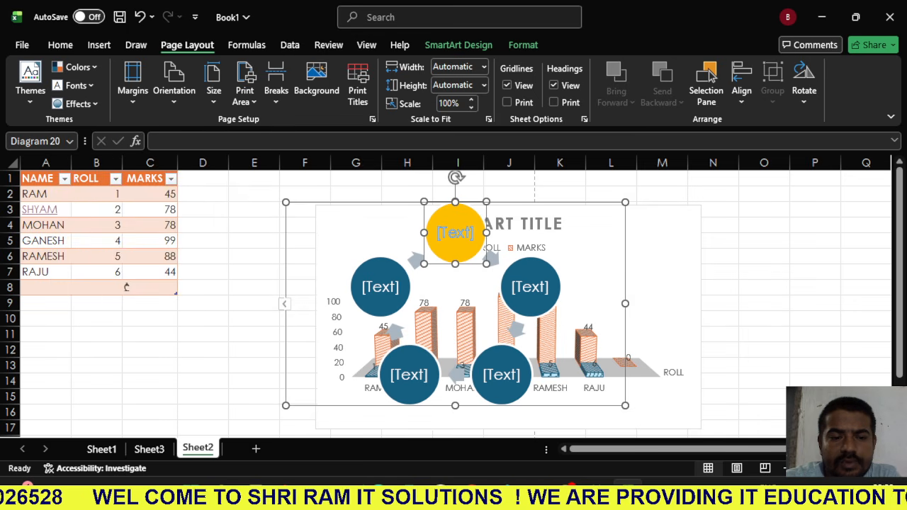
{"action": "left_click", "coordinate": [126, 255]}
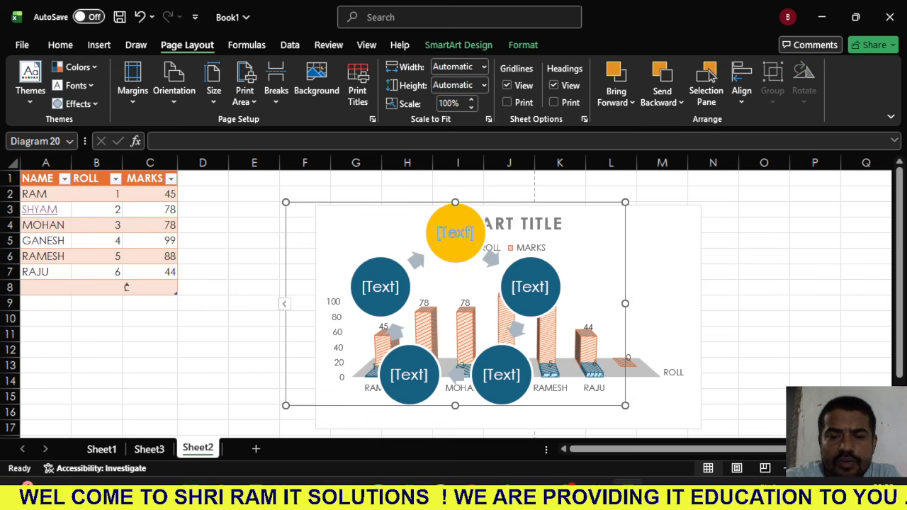
{"action": "left_click", "coordinate": [75, 85]}
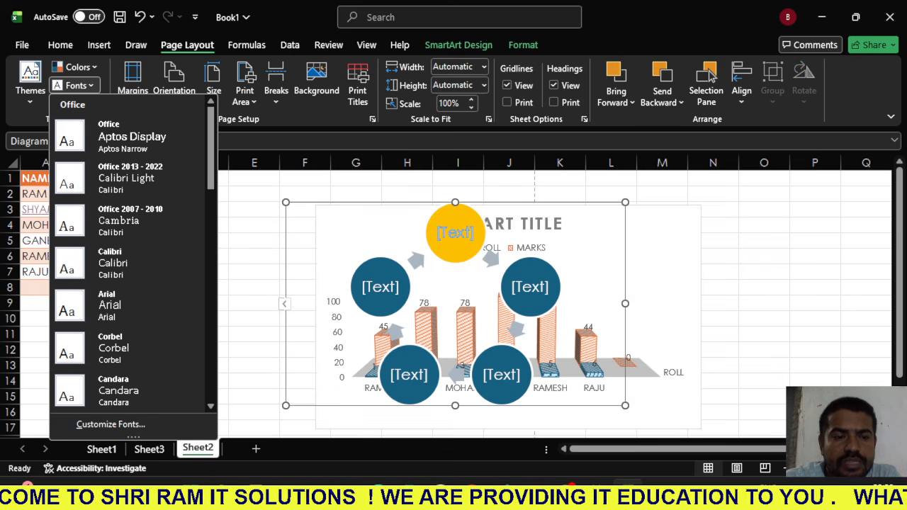
{"action": "left_click", "coordinate": [76, 85]}
{"action": "left_click", "coordinate": [75, 104]}
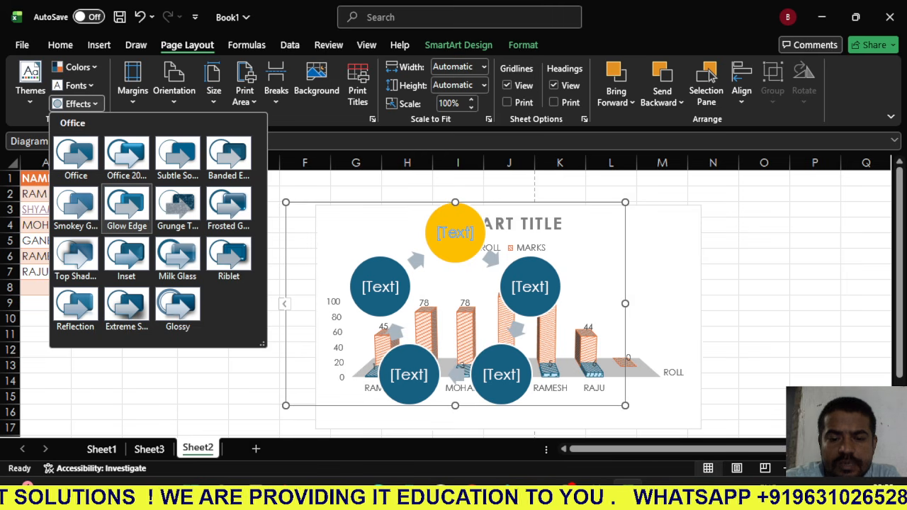
{"action": "left_click", "coordinate": [76, 309]}
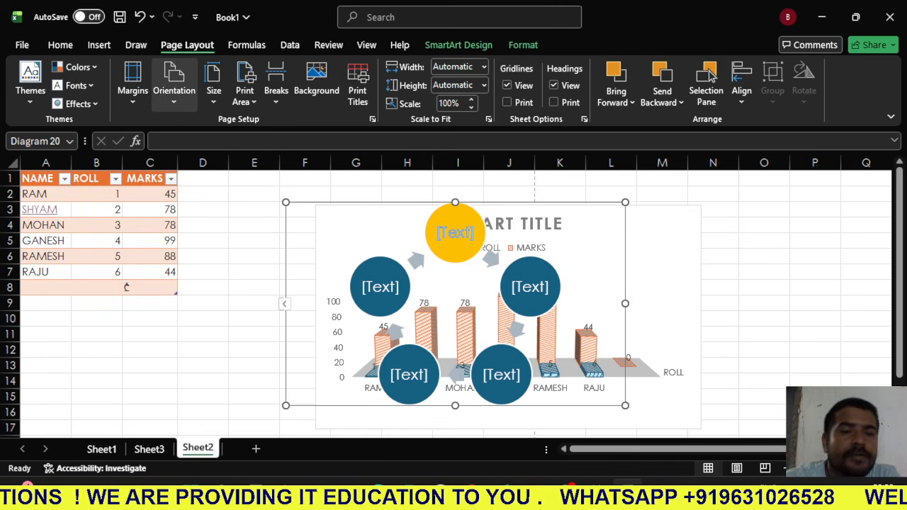
- Clear the existing print area and set cells C3:C6 of the MARKS column as the print area
{"action": "left_click", "coordinate": [174, 83]}
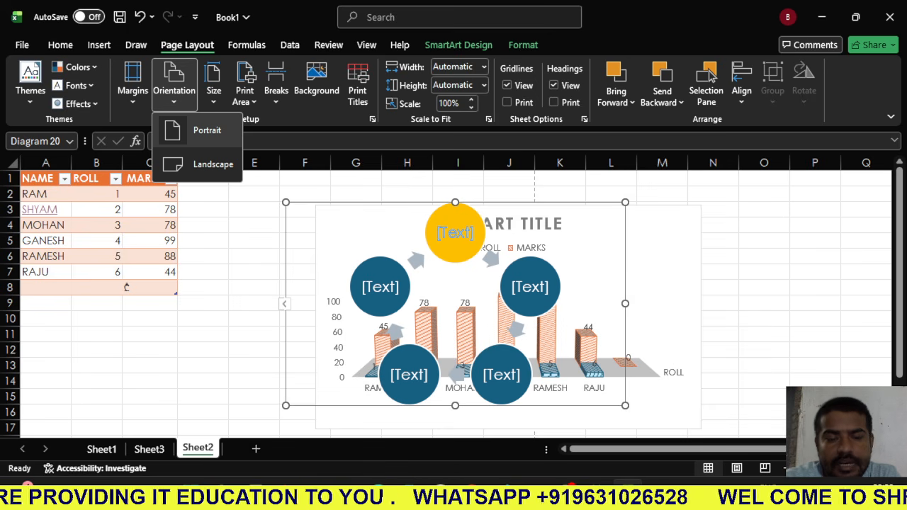
{"action": "left_click", "coordinate": [245, 85]}
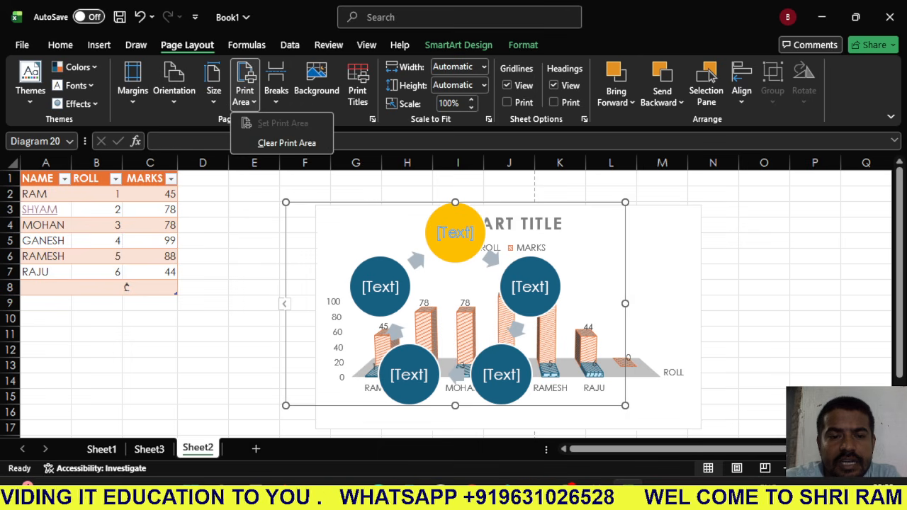
{"action": "left_click", "coordinate": [286, 143]}
{"action": "left_click_drag", "start_coordinate": [99, 209], "coordinate": [126, 286]}
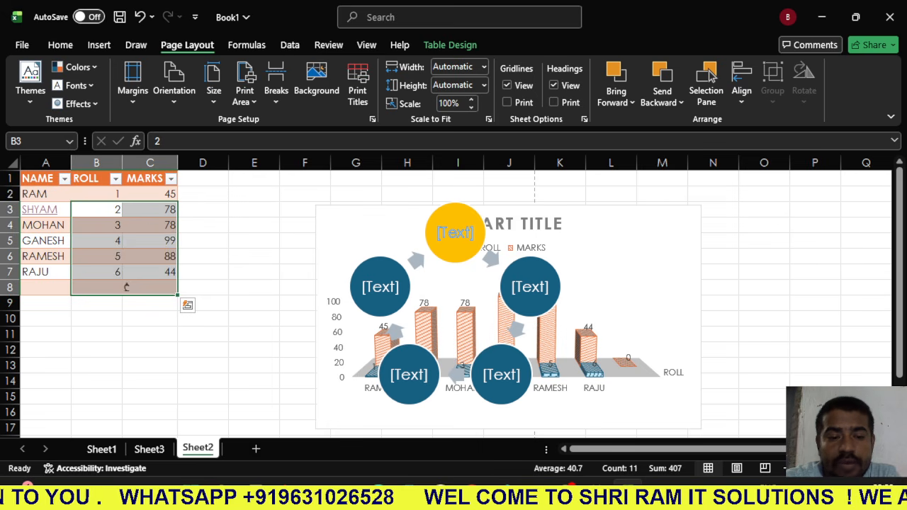
{"action": "left_click", "coordinate": [203, 256]}
{"action": "left_click_drag", "start_coordinate": [149, 209], "coordinate": [150, 256]}
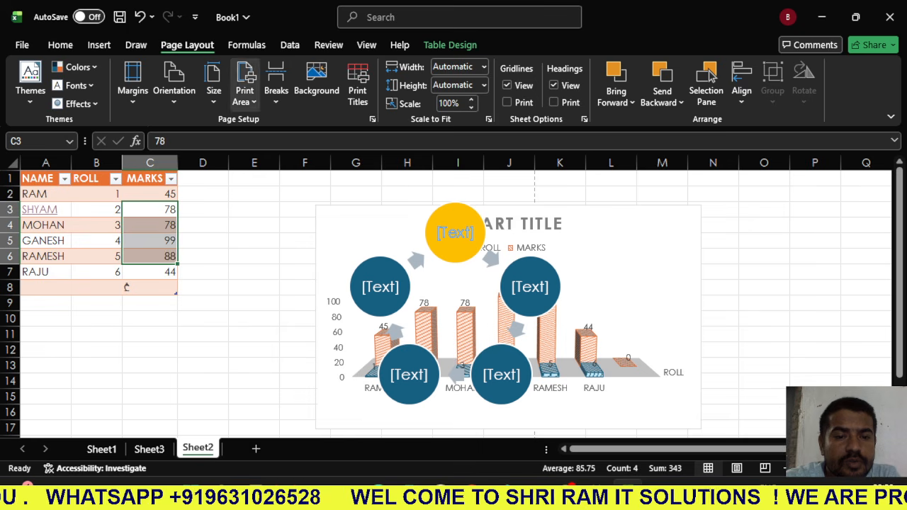
{"action": "left_click", "coordinate": [245, 90]}
{"action": "left_click", "coordinate": [284, 121]}
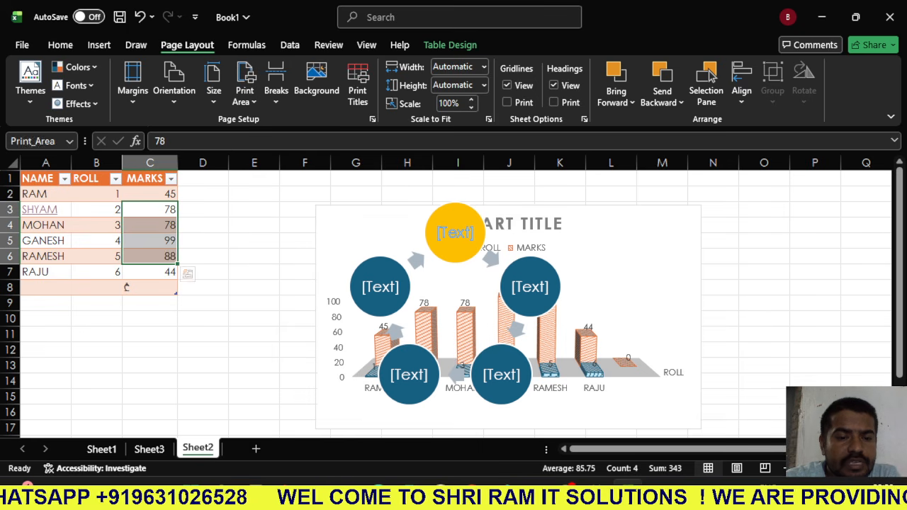
{"action": "left_click", "coordinate": [254, 256]}
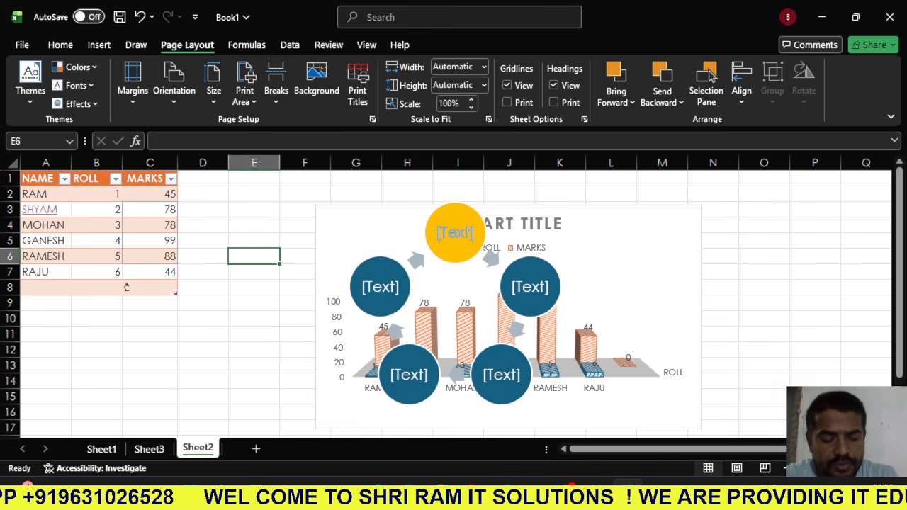
{"action": "key", "text": "XF86MonBrightnessDown"}
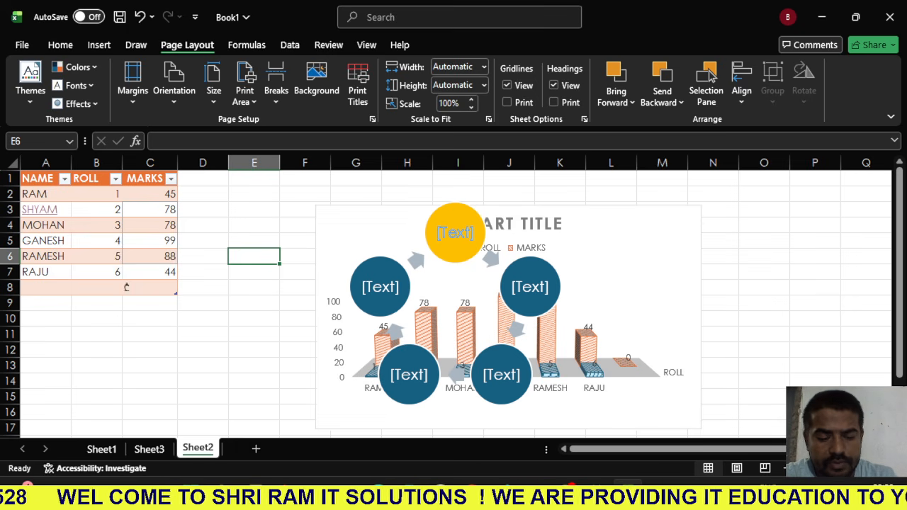
{"action": "key", "text": "F3"}
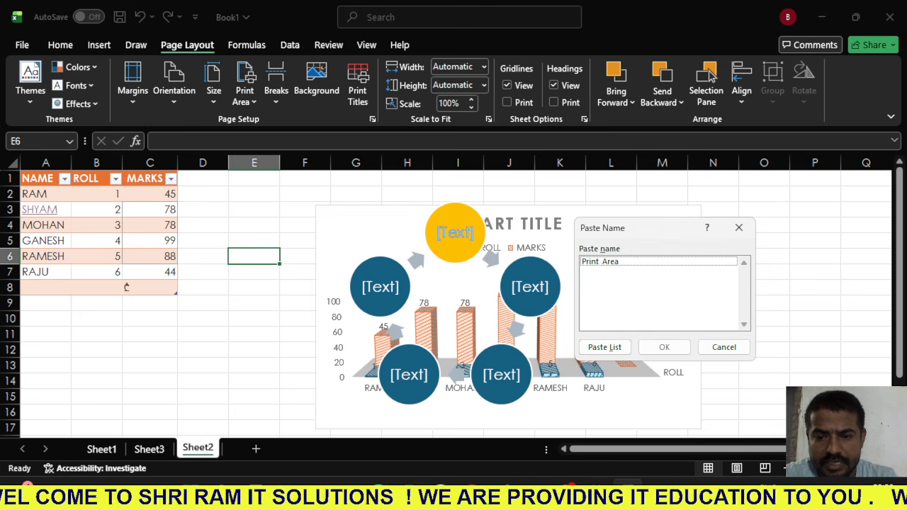
{"action": "key", "text": "Escape"}
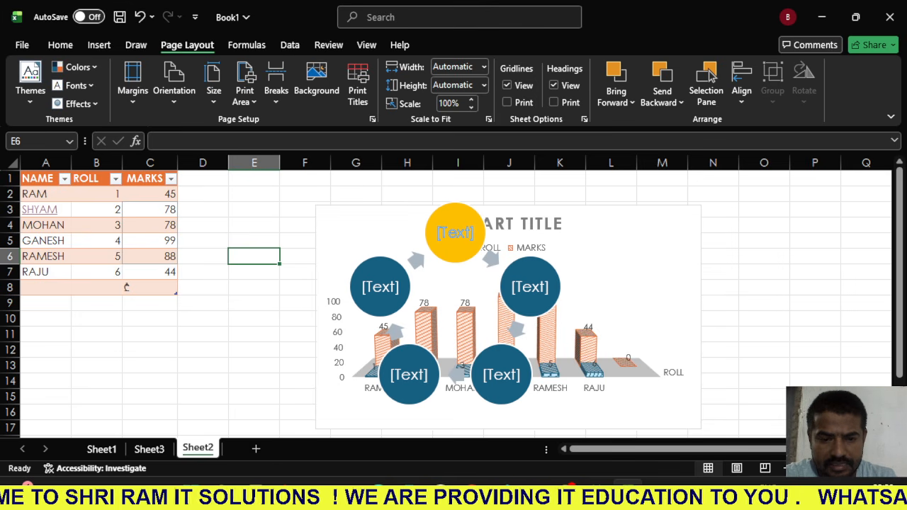
{"action": "key", "text": "Down"}
{"action": "key", "text": "Left"}
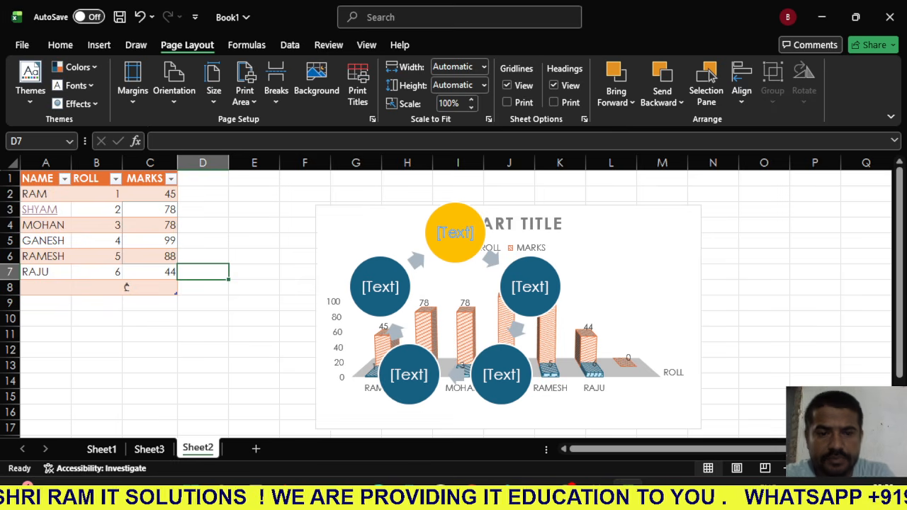
- Examine the sheet background picture sources and the available AutoSum and data model options
{"action": "left_click", "coordinate": [317, 79]}
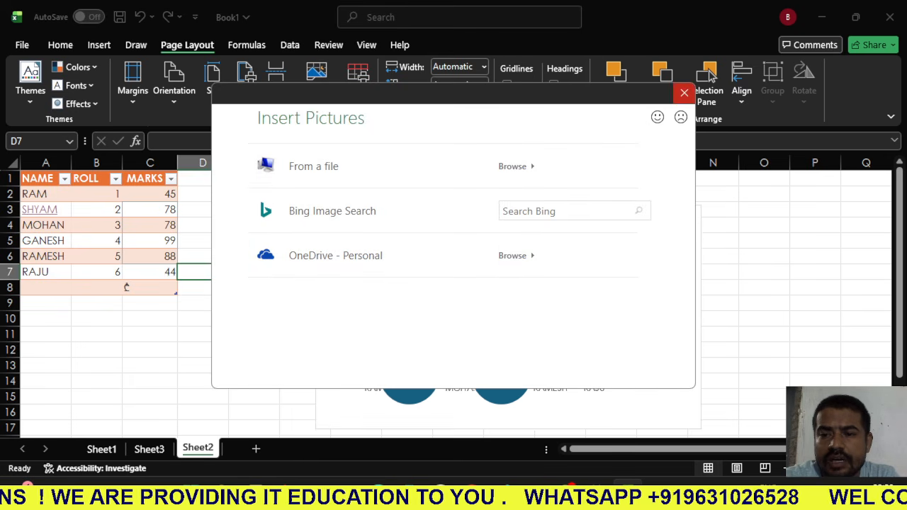
{"action": "left_click", "coordinate": [684, 93]}
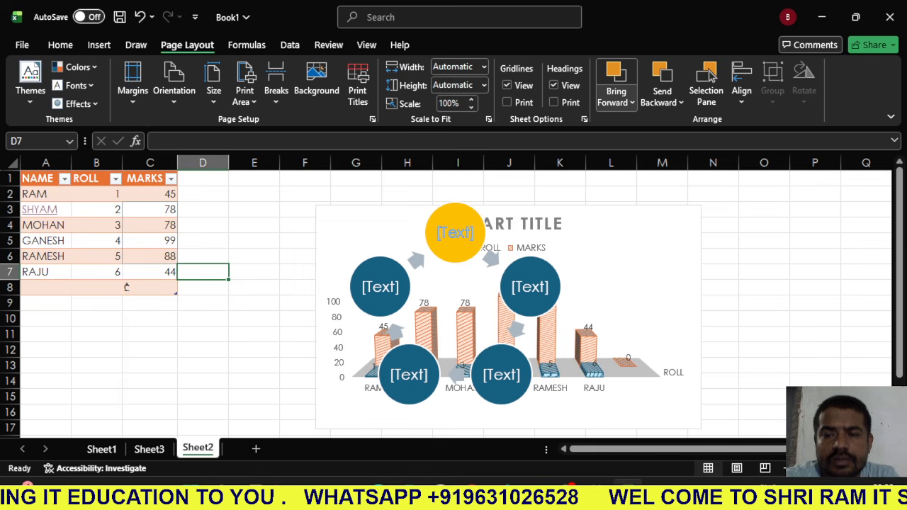
{"action": "left_click", "coordinate": [100, 45]}
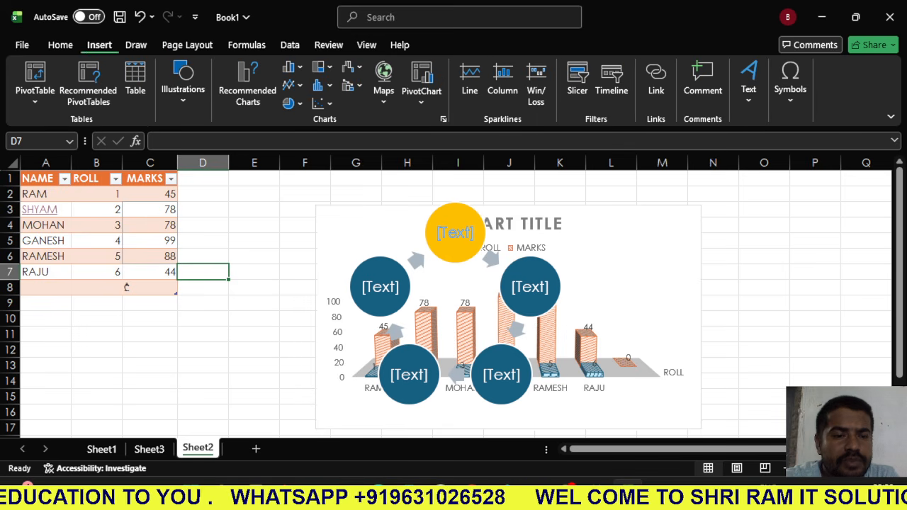
{"action": "left_click", "coordinate": [187, 45]}
{"action": "left_click", "coordinate": [246, 44]}
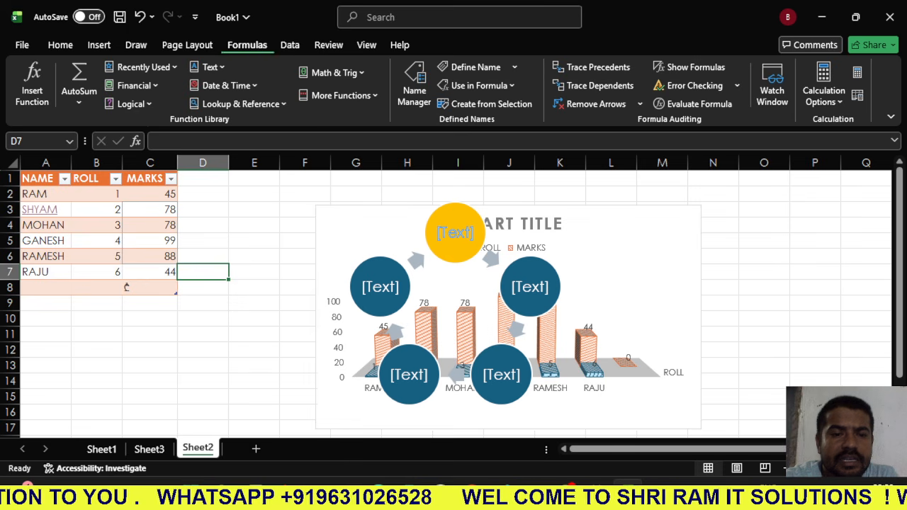
{"action": "left_click", "coordinate": [79, 102]}
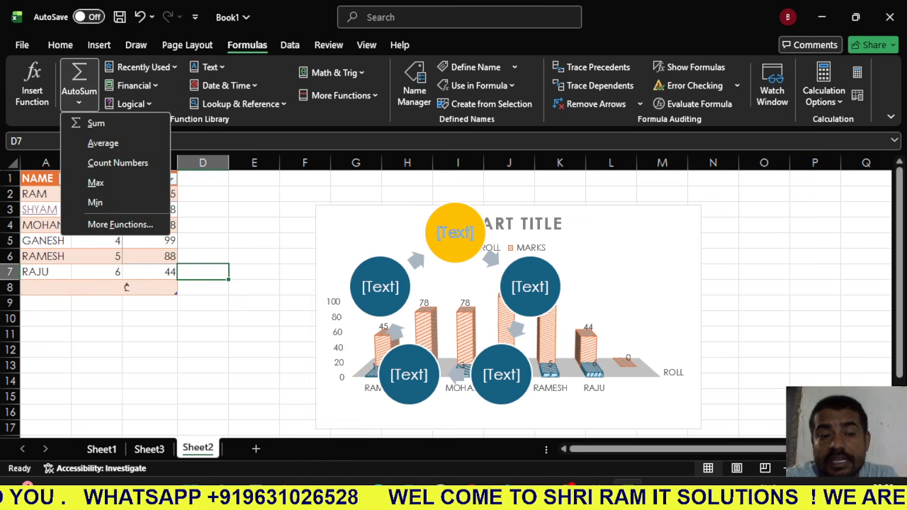
{"action": "left_click", "coordinate": [328, 45]}
{"action": "left_click", "coordinate": [289, 45]}
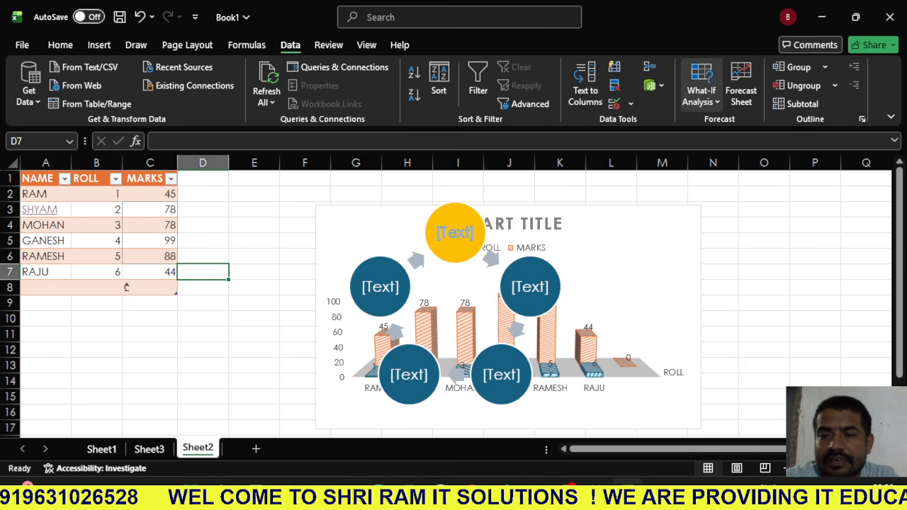
{"action": "left_click", "coordinate": [653, 85]}
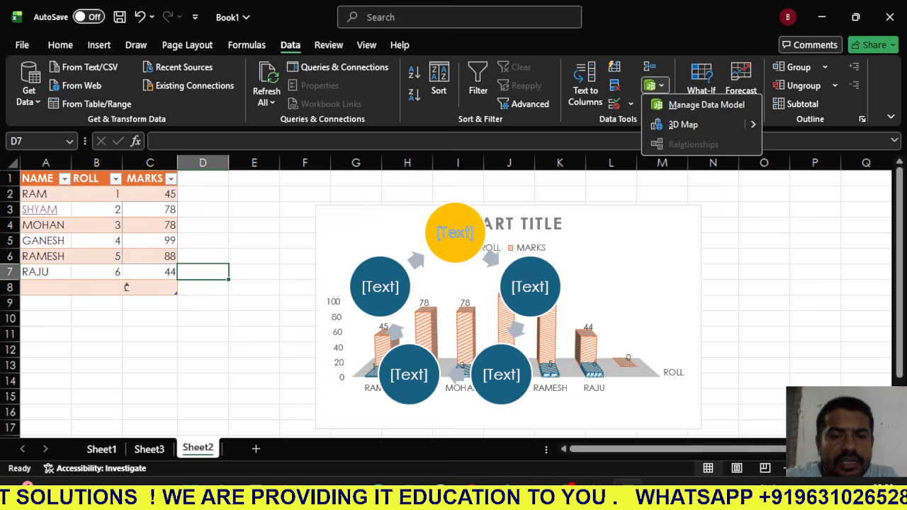
- View the workbook statistics for the current sheet and the whole workbook, then close them
{"action": "left_click", "coordinate": [328, 46]}
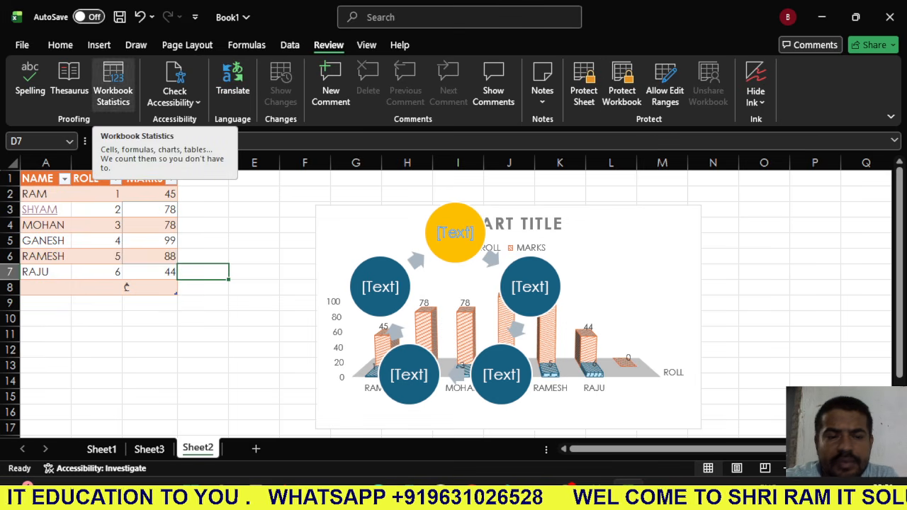
{"action": "left_click", "coordinate": [112, 84]}
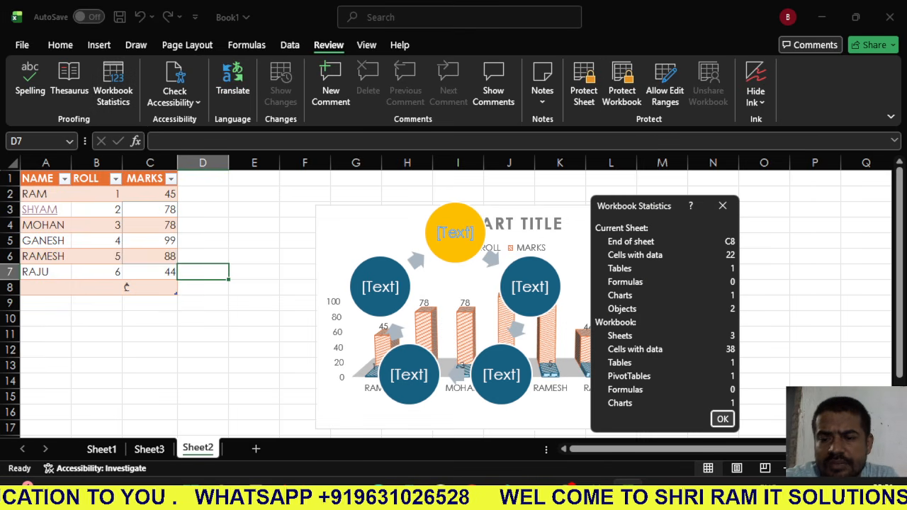
{"action": "left_click", "coordinate": [722, 205]}
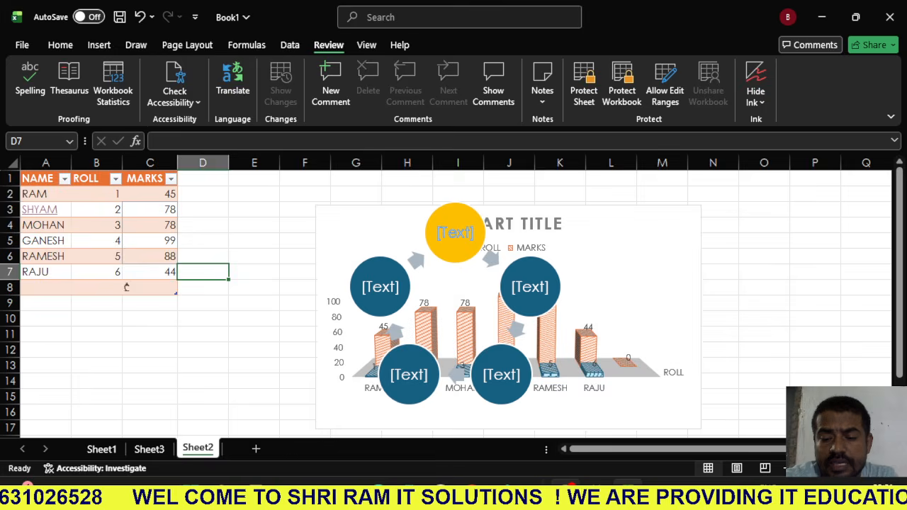
{"action": "left_click", "coordinate": [571, 496]}
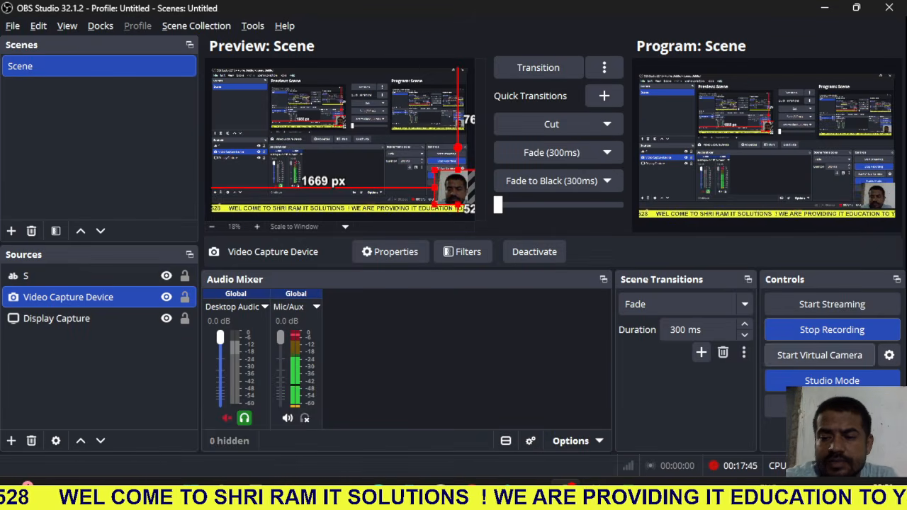